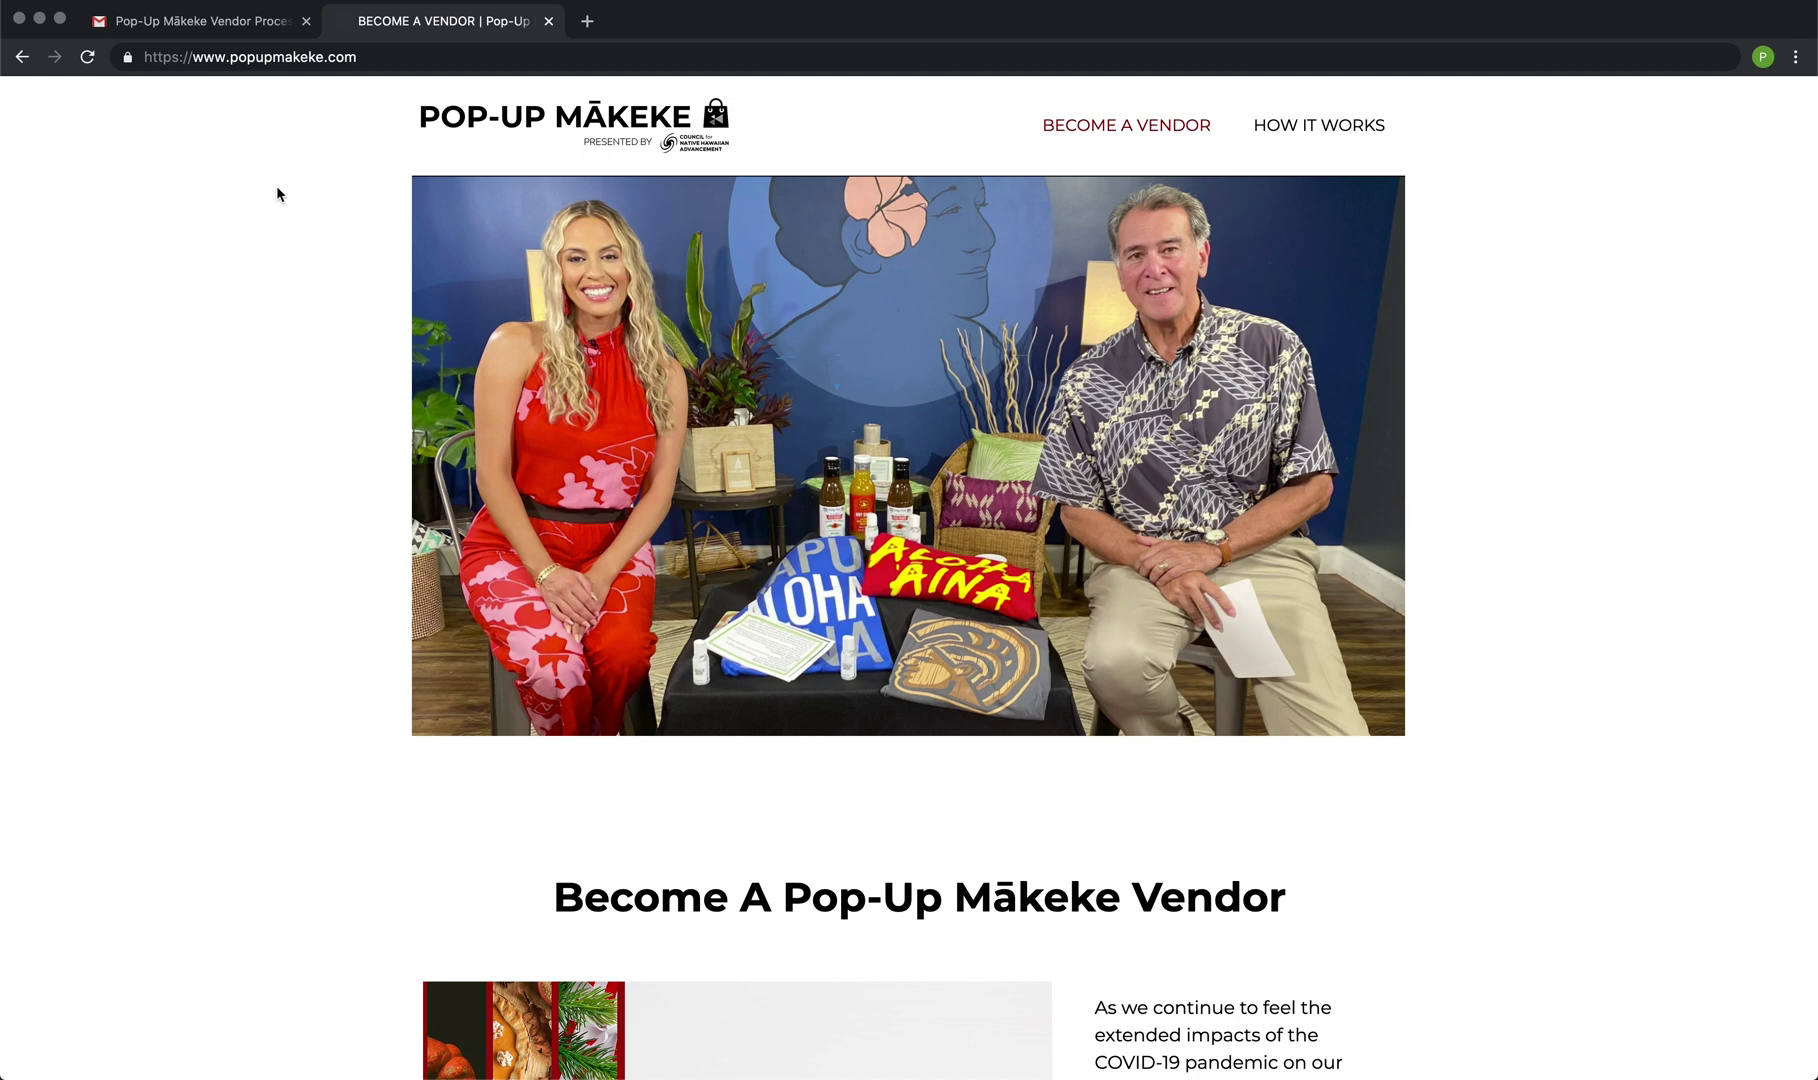
Look through the Pop-Up Mākeke vendor page down to the online application and sponsor sections
scroll(277, 188, down, 5)
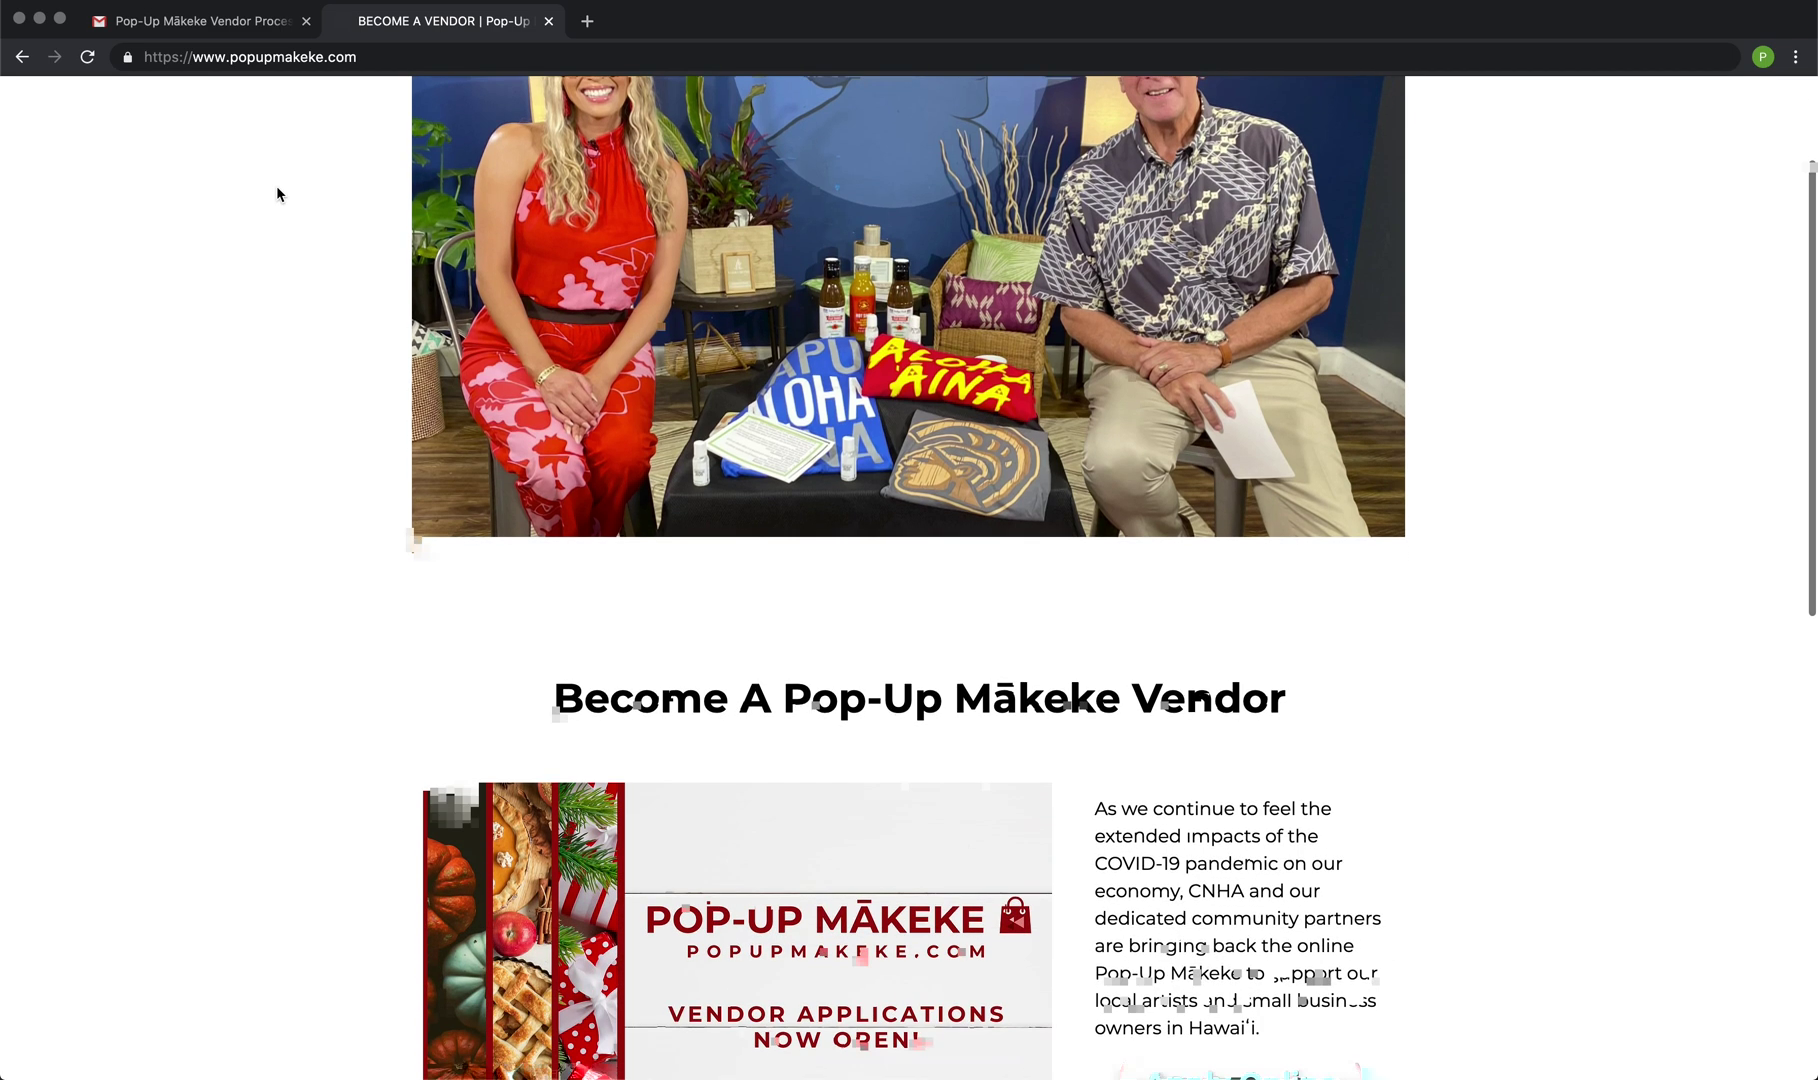
scroll(277, 190, down, 3)
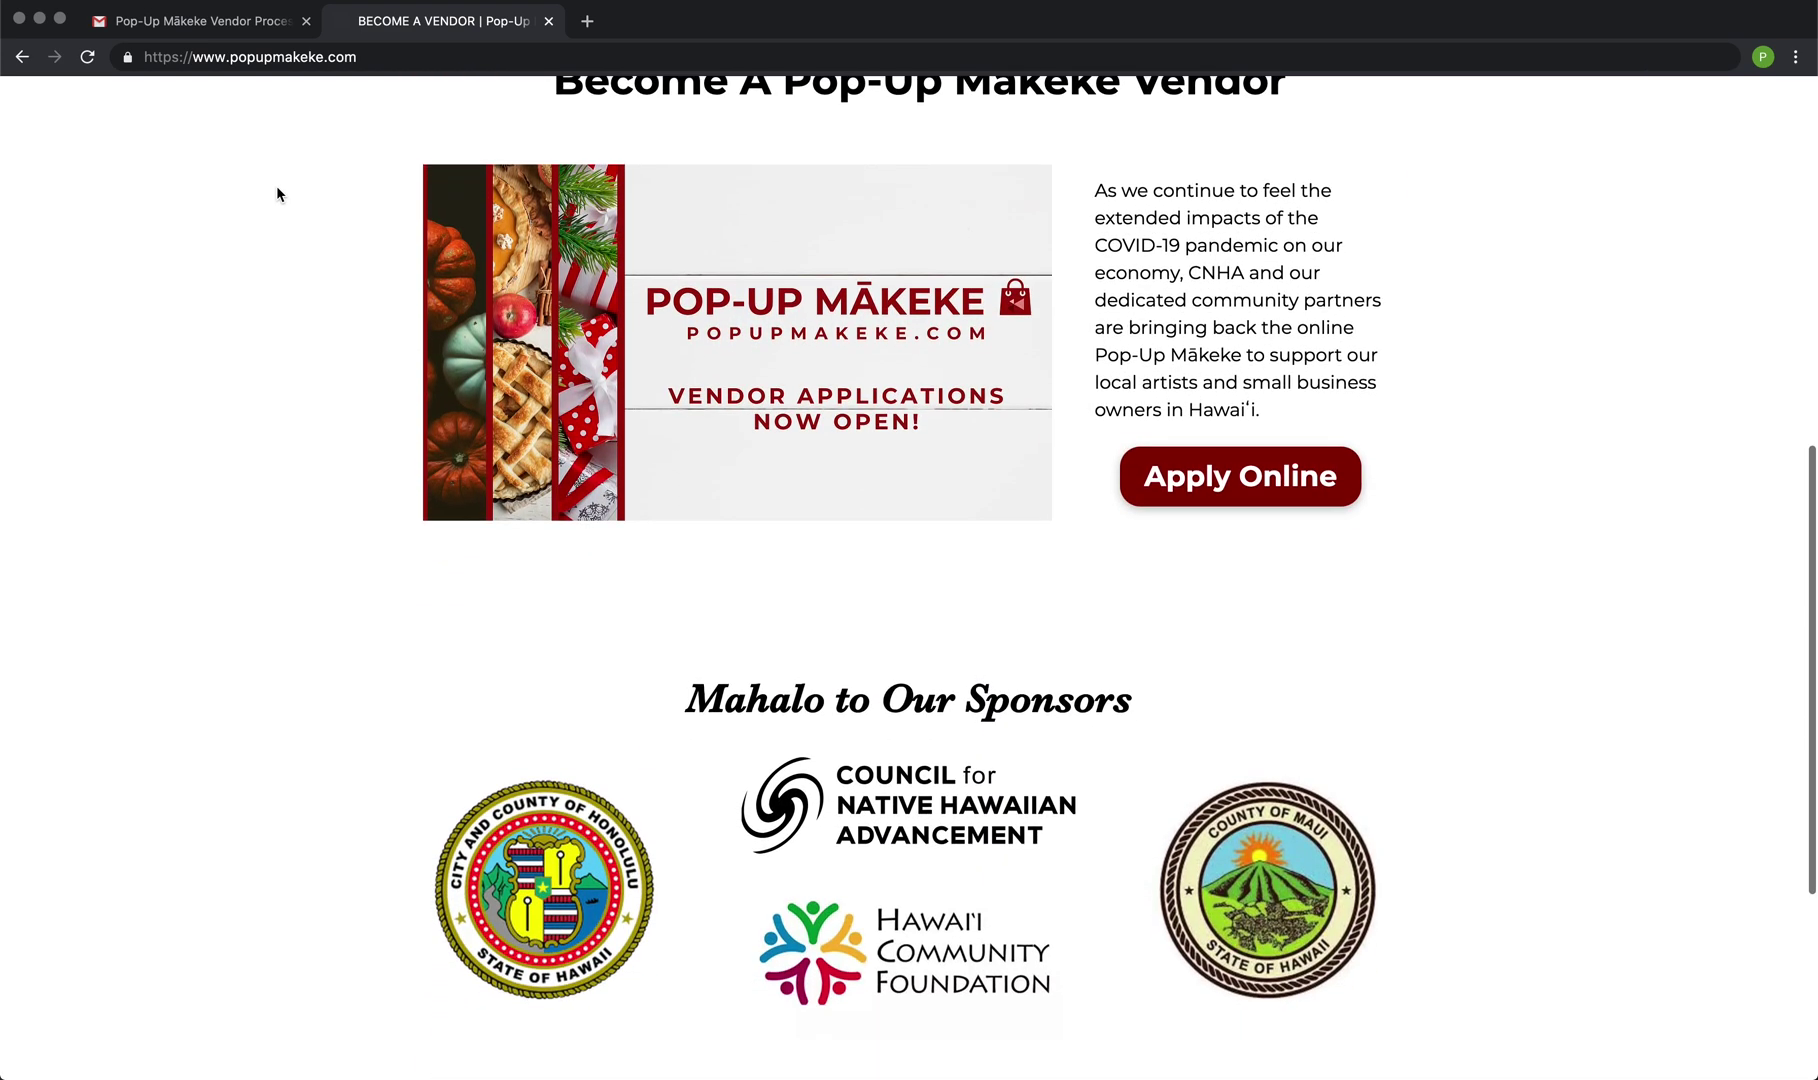
scroll(1090, 415, up, 1)
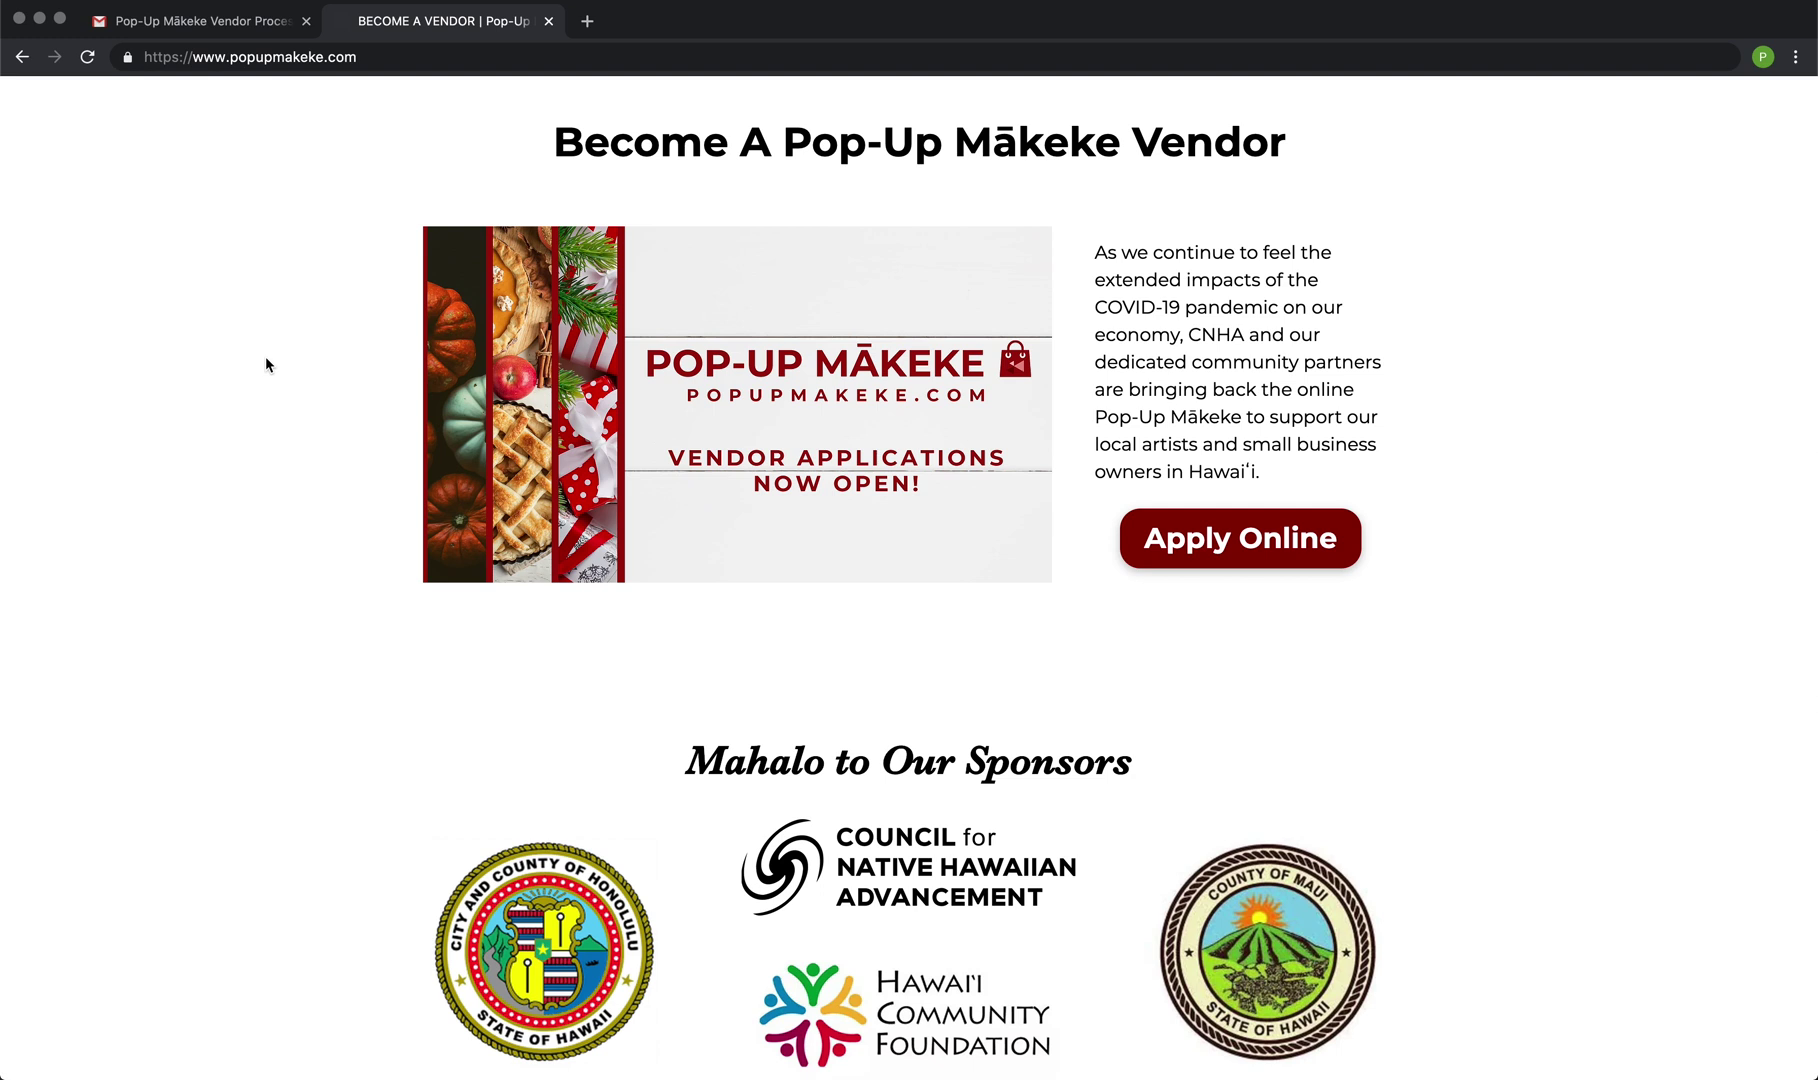
Switch to the Pop-Up Mākeke Vendor Process email in Gmail and read its instructions through to the Drive folder link
click(175, 24)
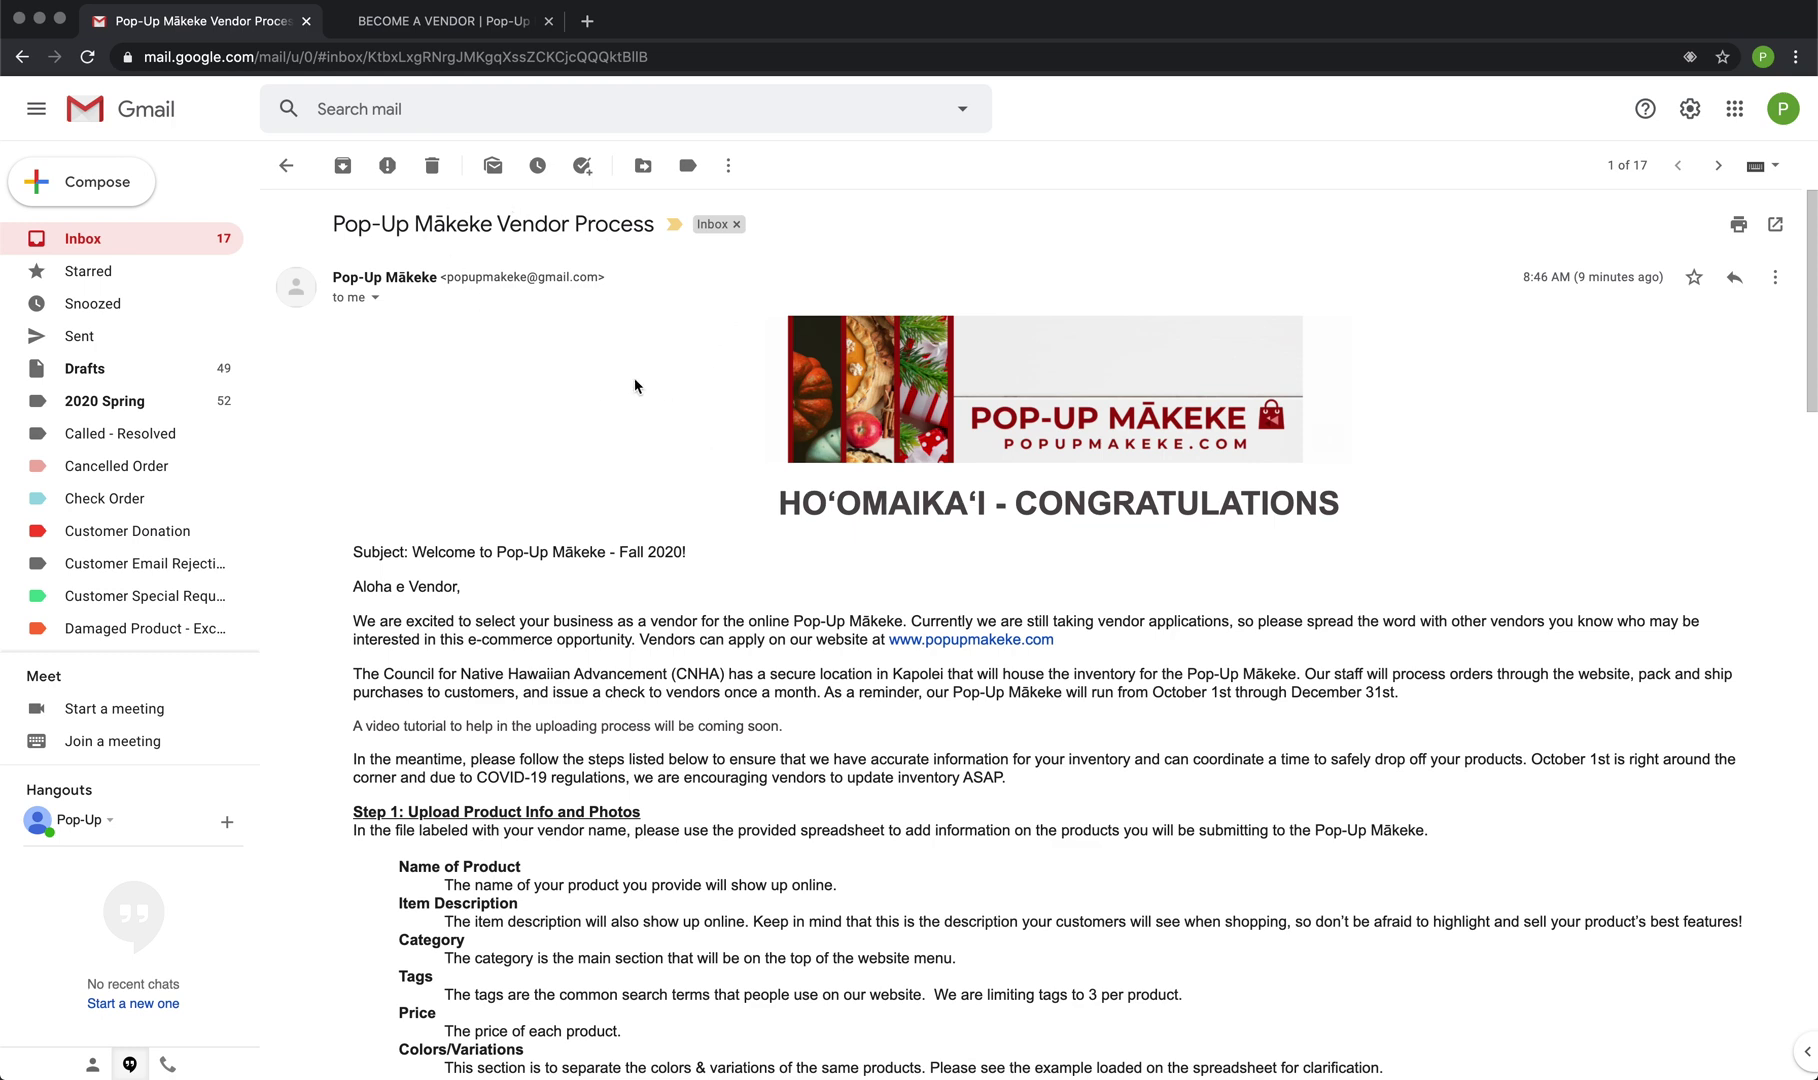
scroll(528, 615, down, 3)
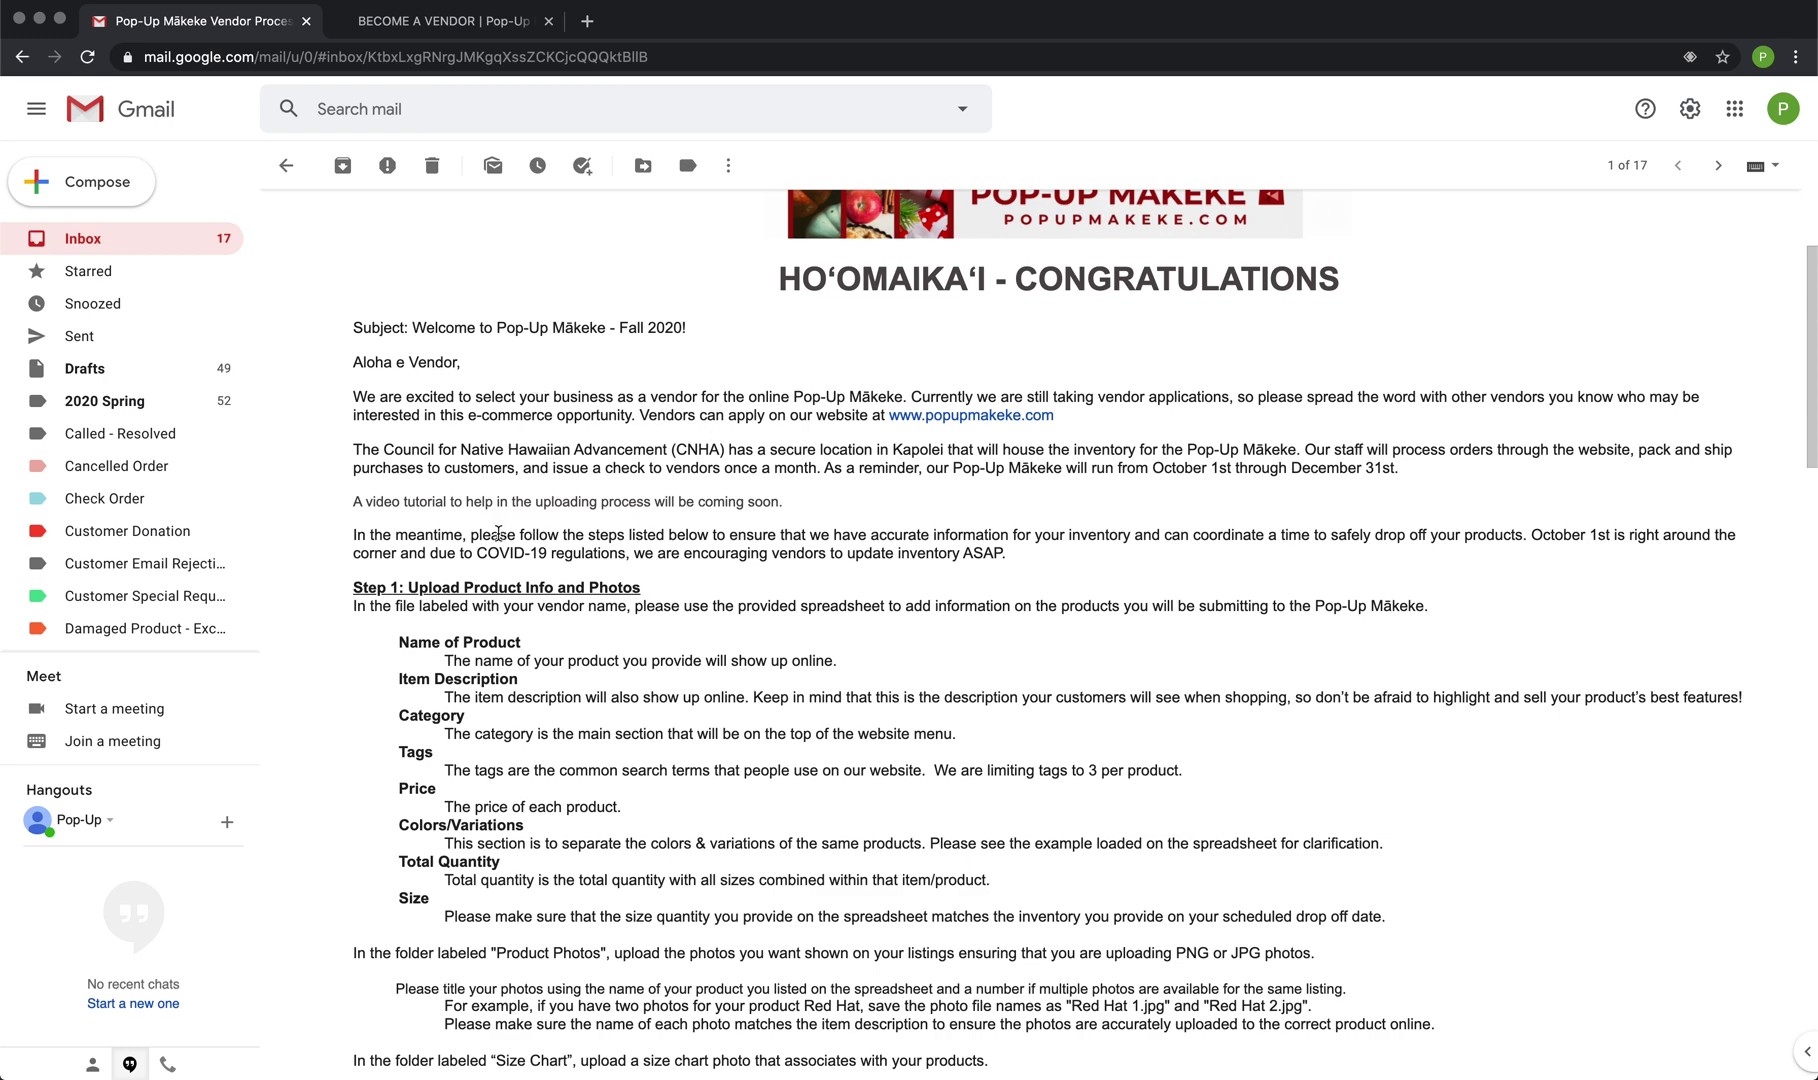
scroll(543, 605, down, 4)
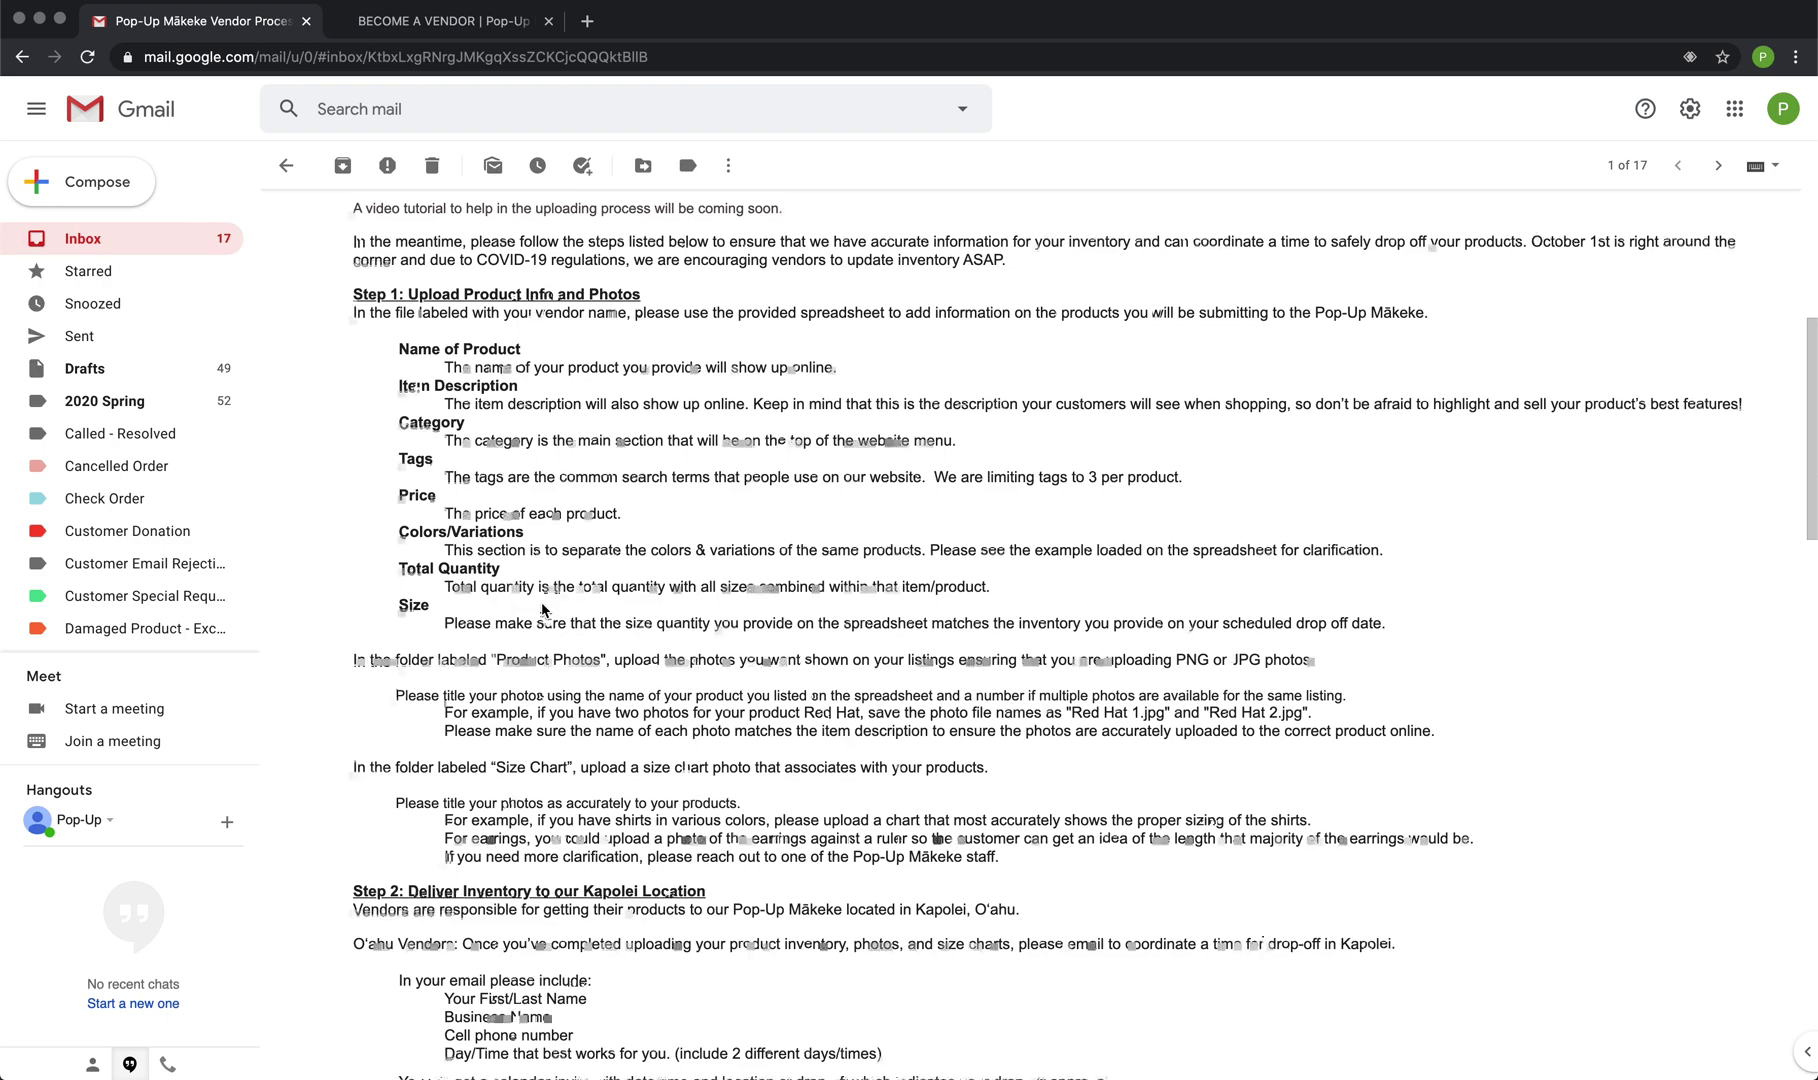
scroll(543, 609, down, 2)
scroll(541, 604, down, 1)
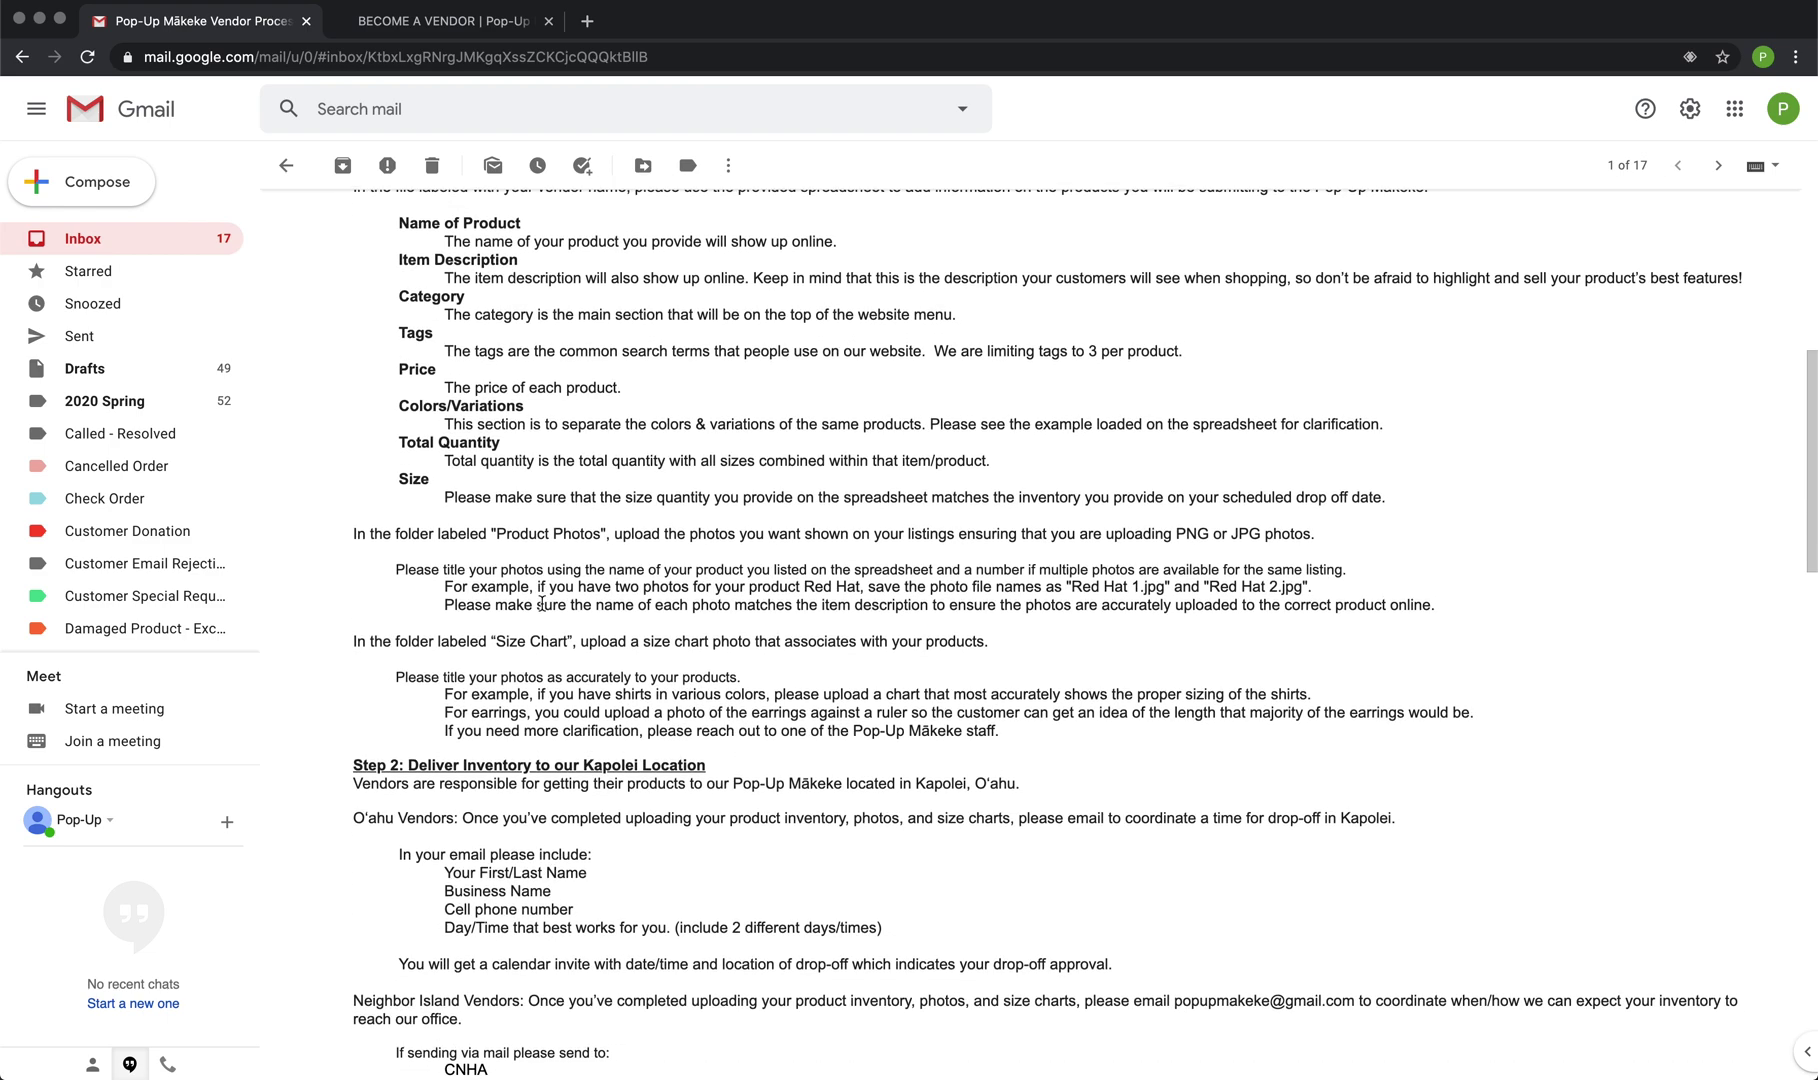
scroll(557, 670, down, 4)
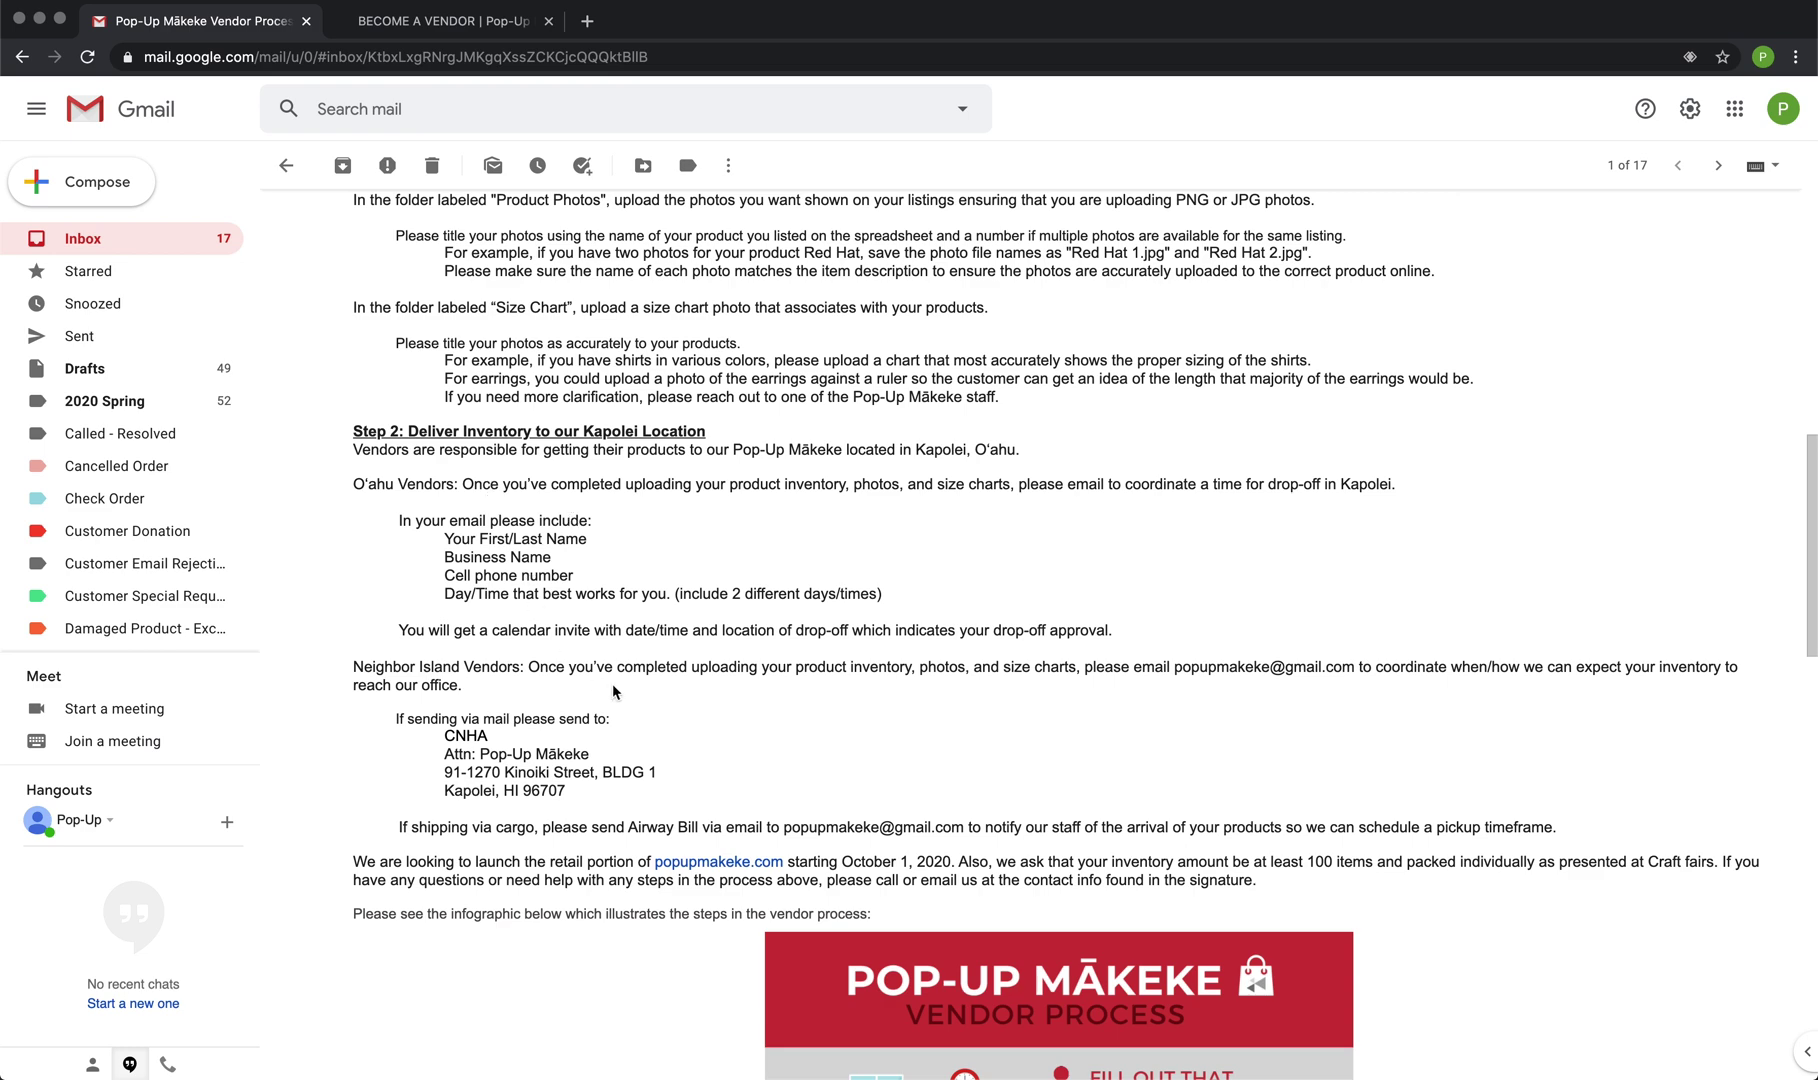
scroll(641, 767, down, 2)
scroll(641, 767, down, 4)
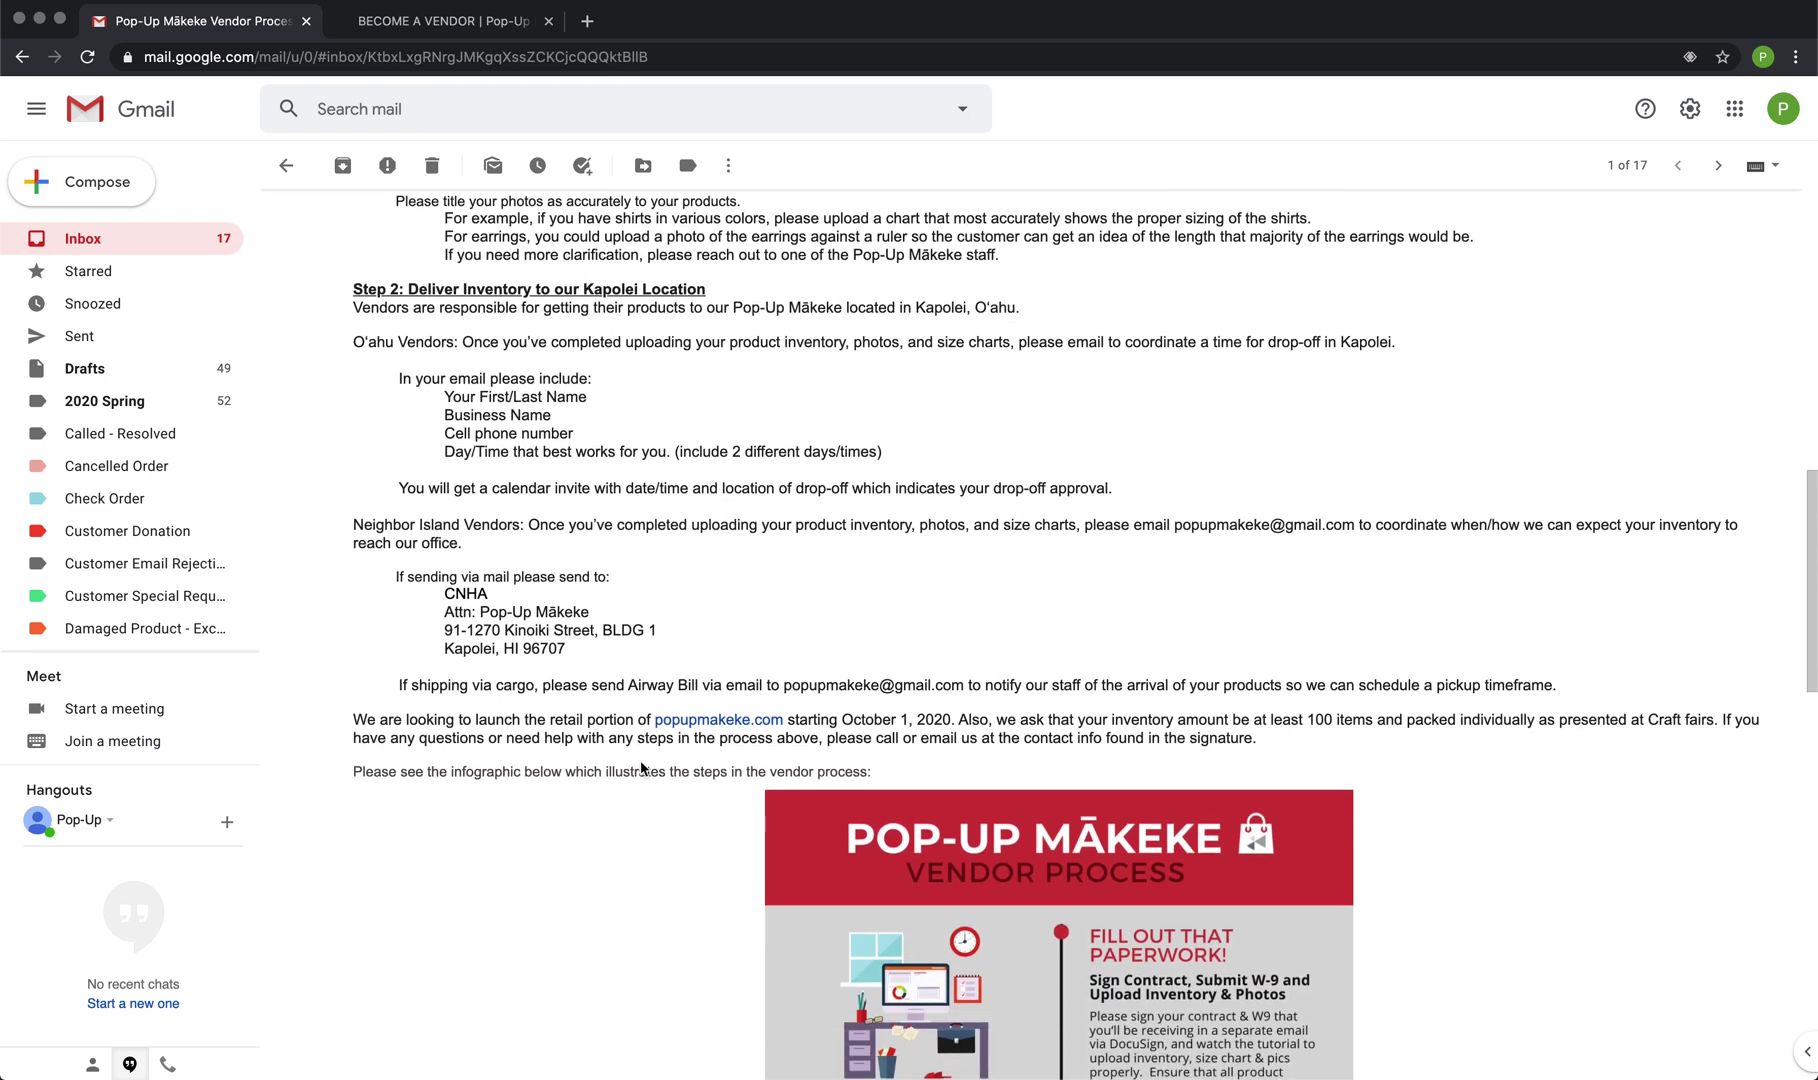
scroll(641, 767, down, 1)
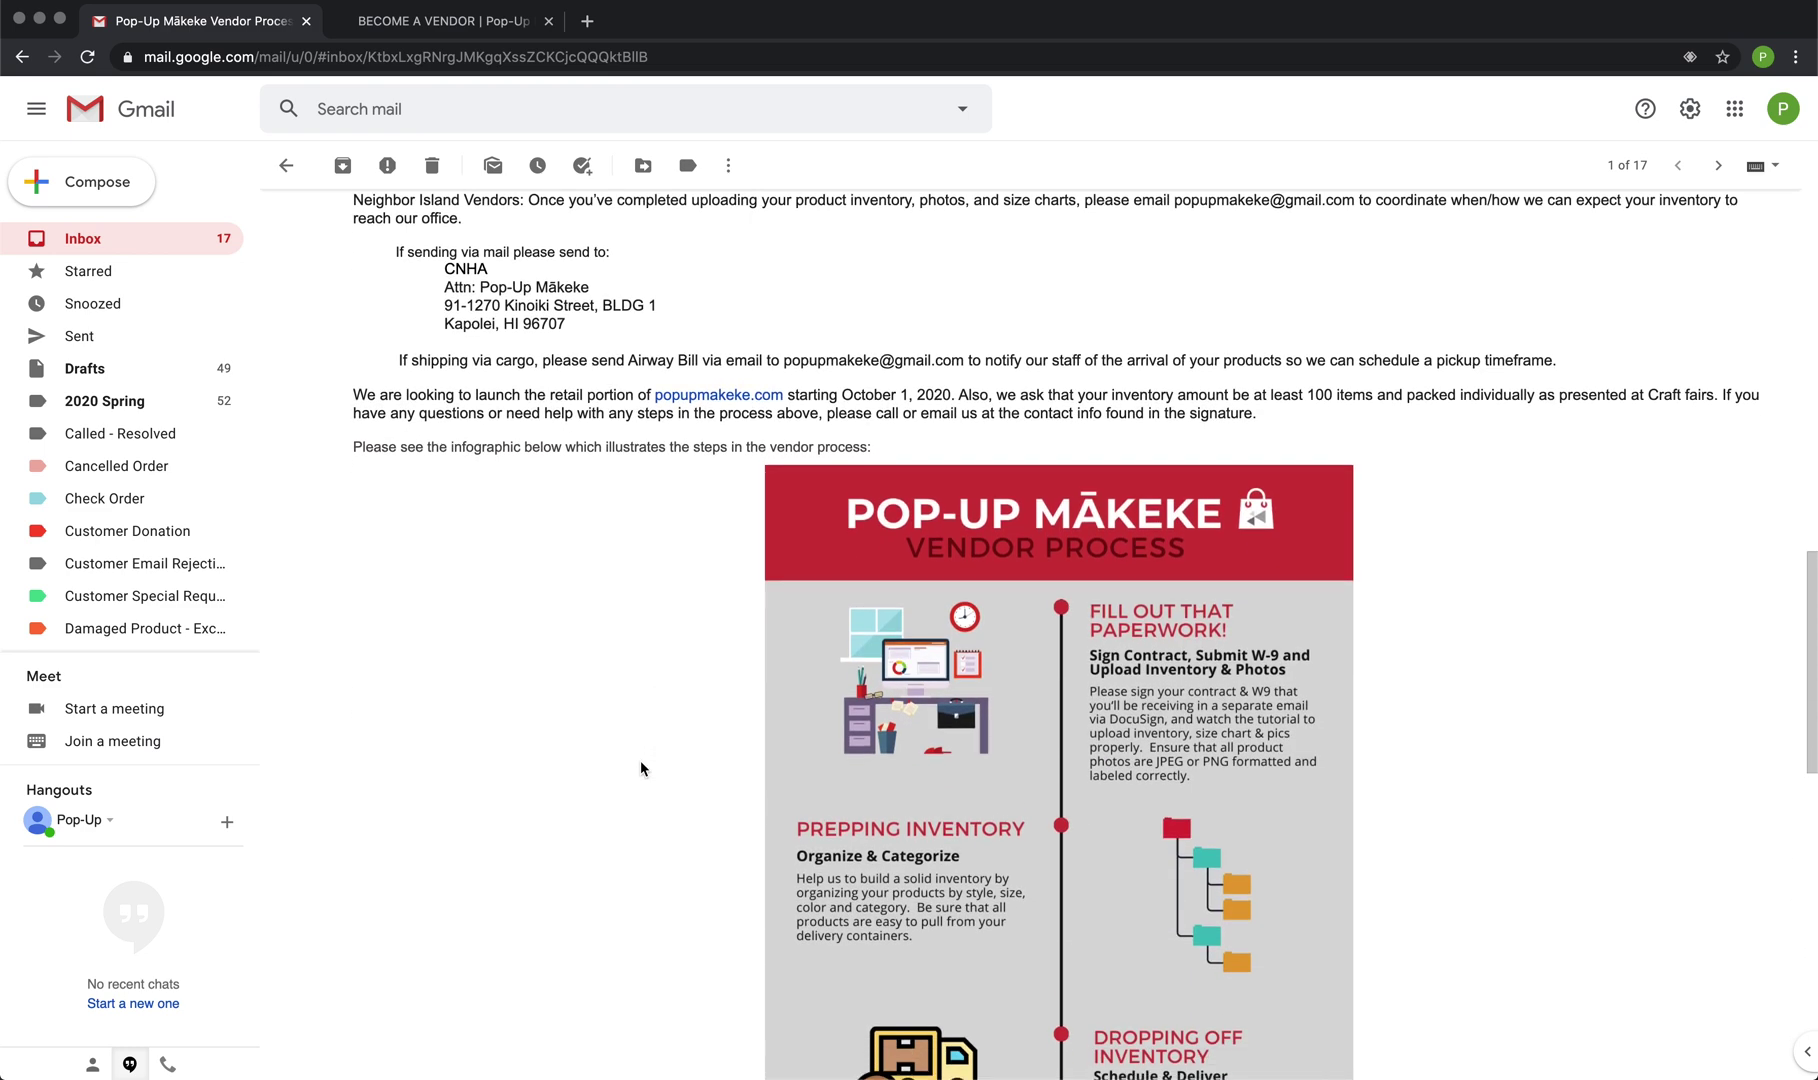
scroll(641, 767, down, 12)
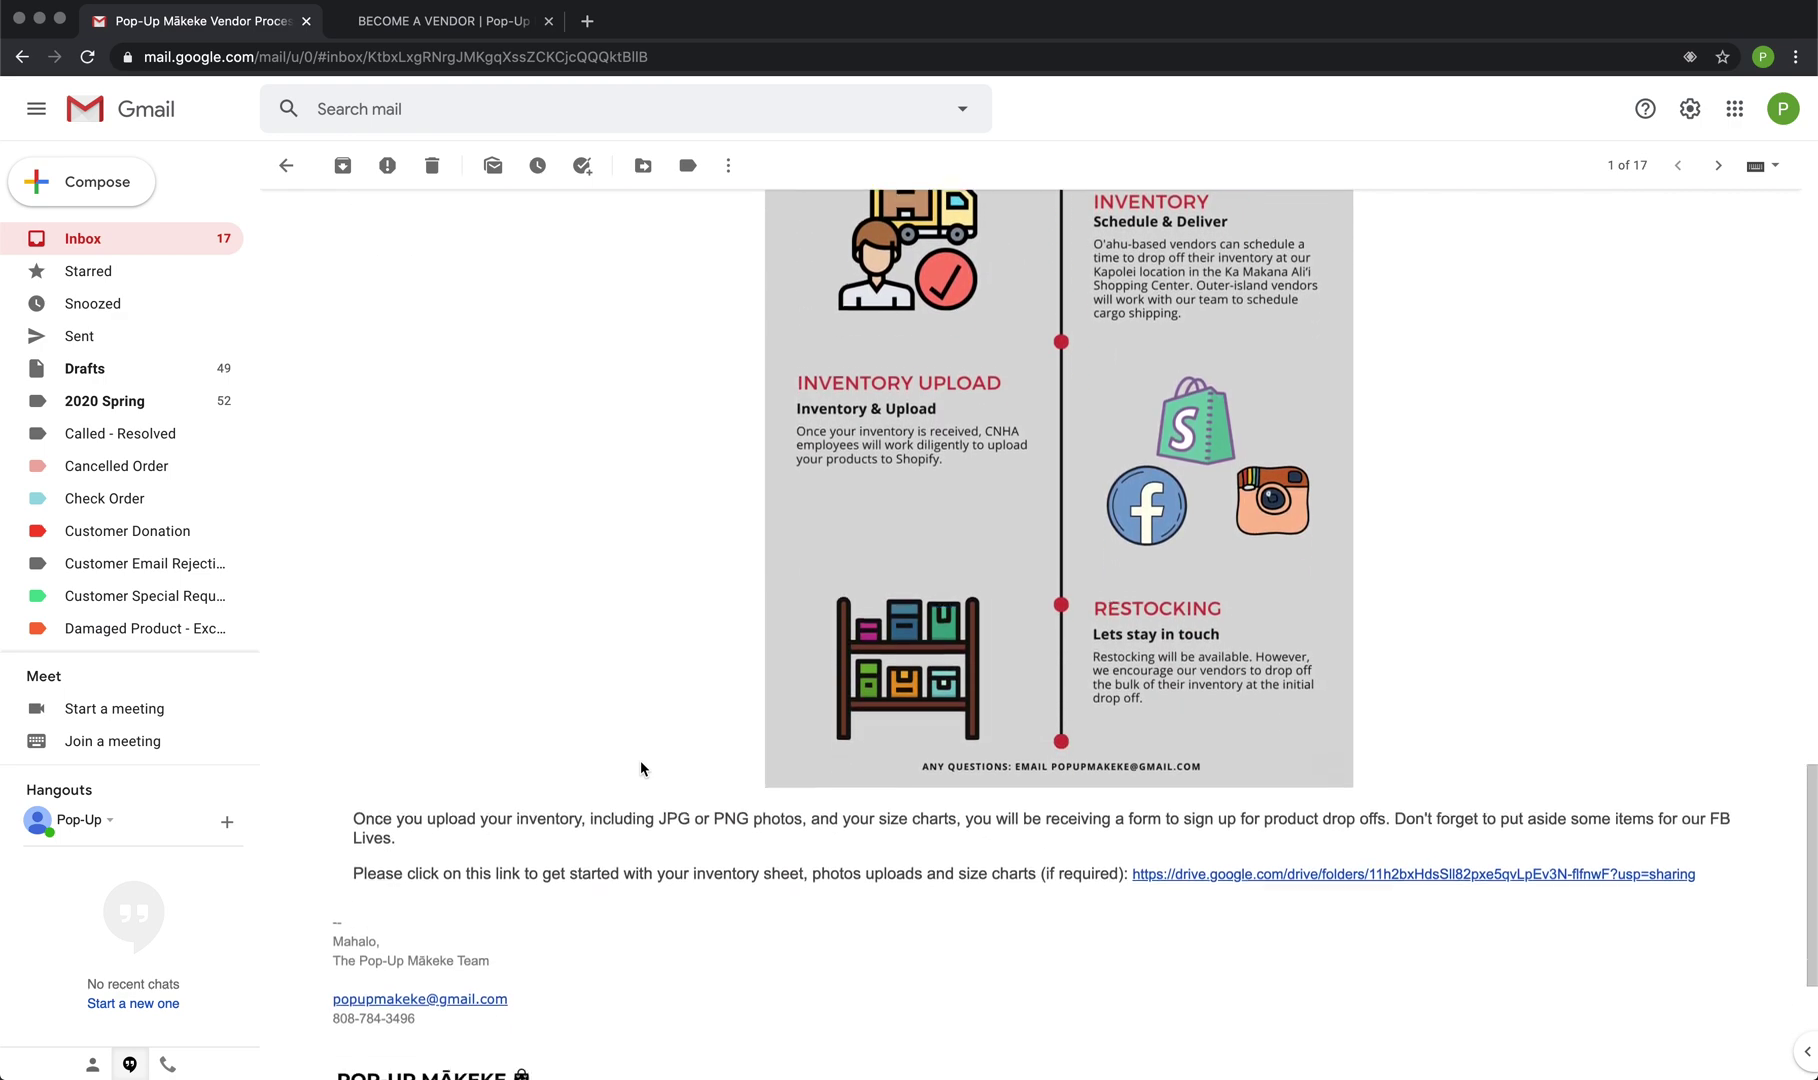
scroll(641, 767, down, 3)
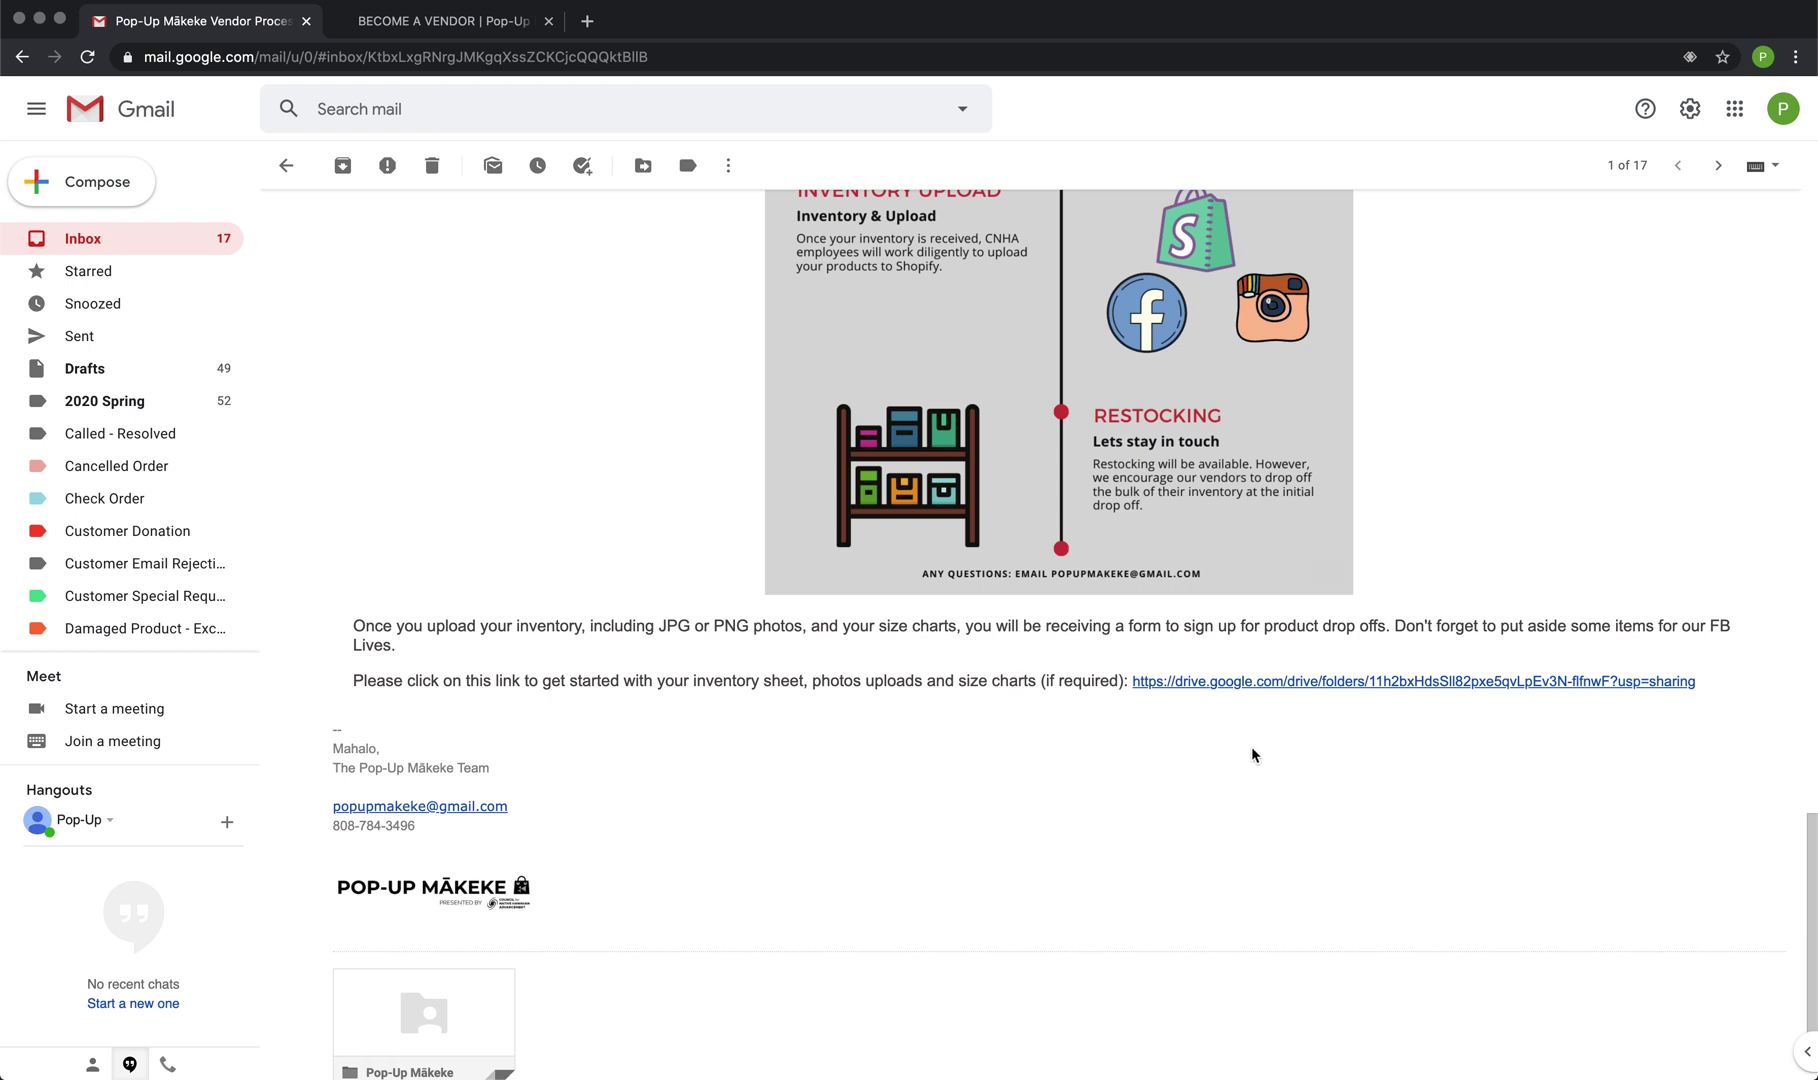
Follow the email's Google Drive folder link and open the spreadsheet "Pop-Up Mākeke: Vendor Inventory and Product Info"
click(1290, 684)
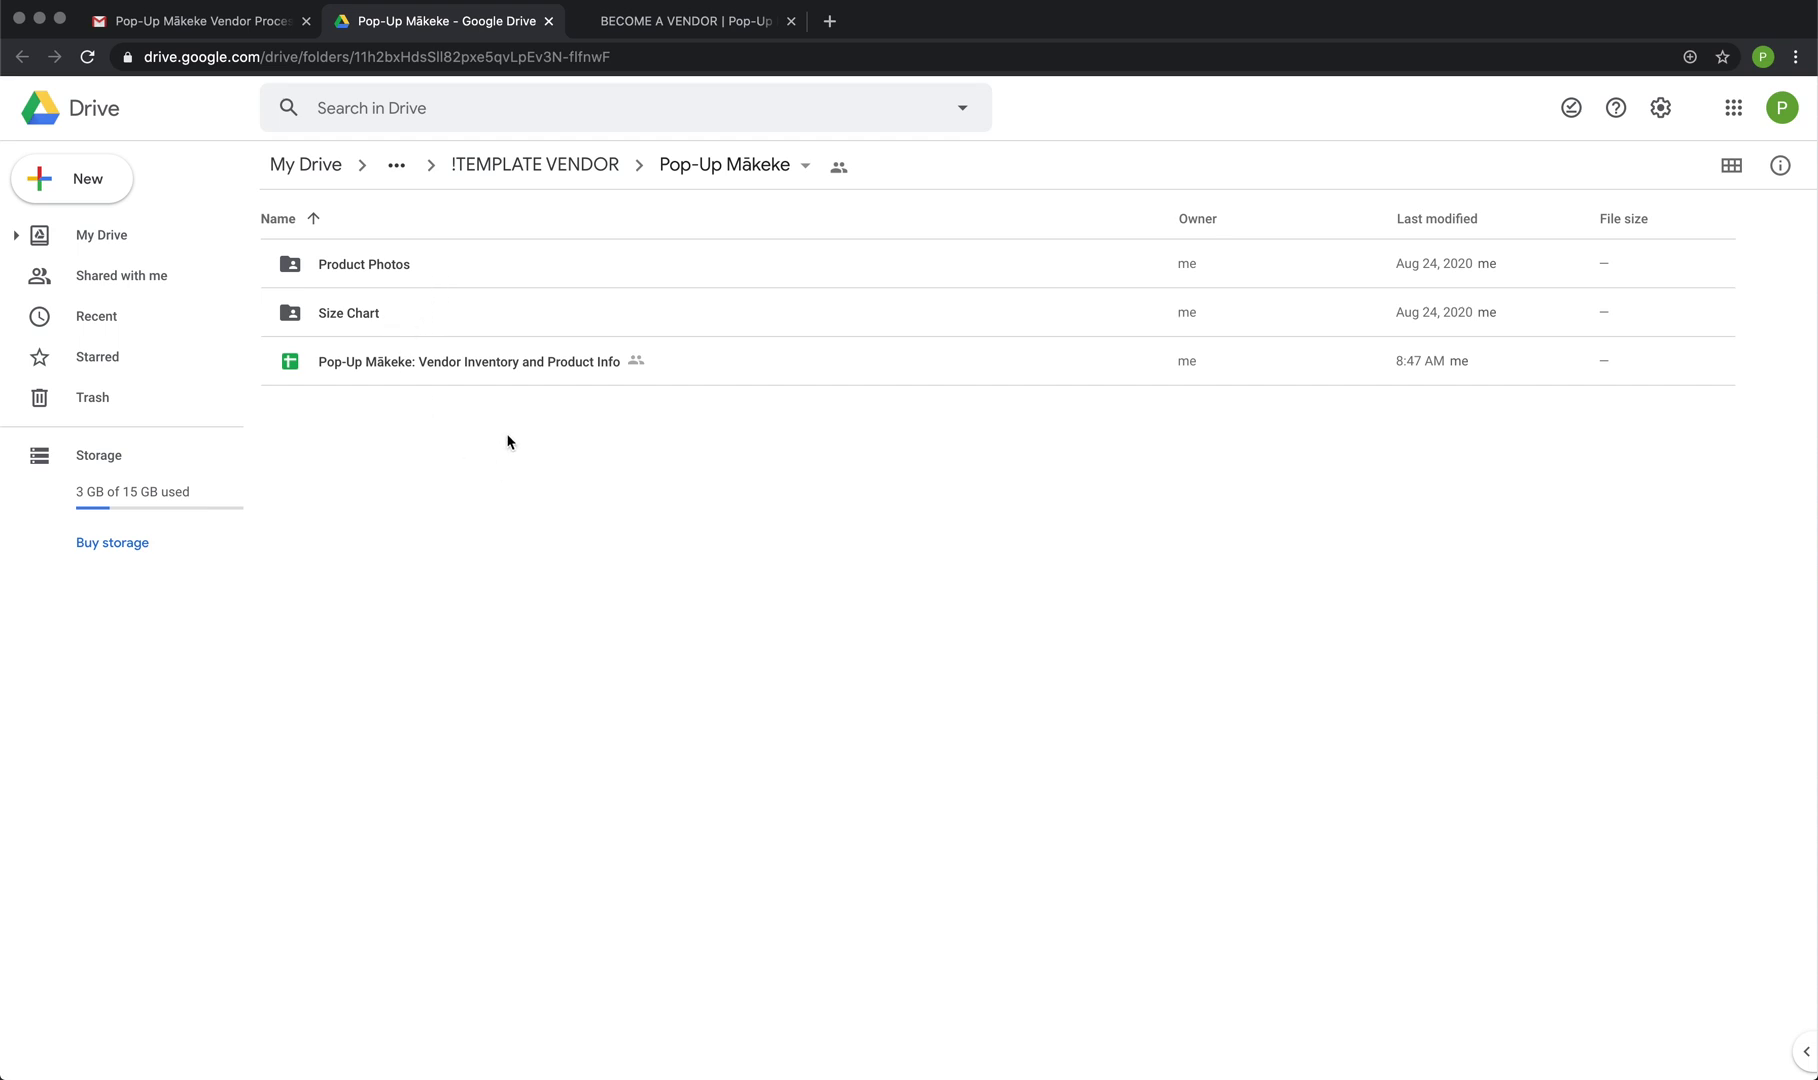
click(529, 371)
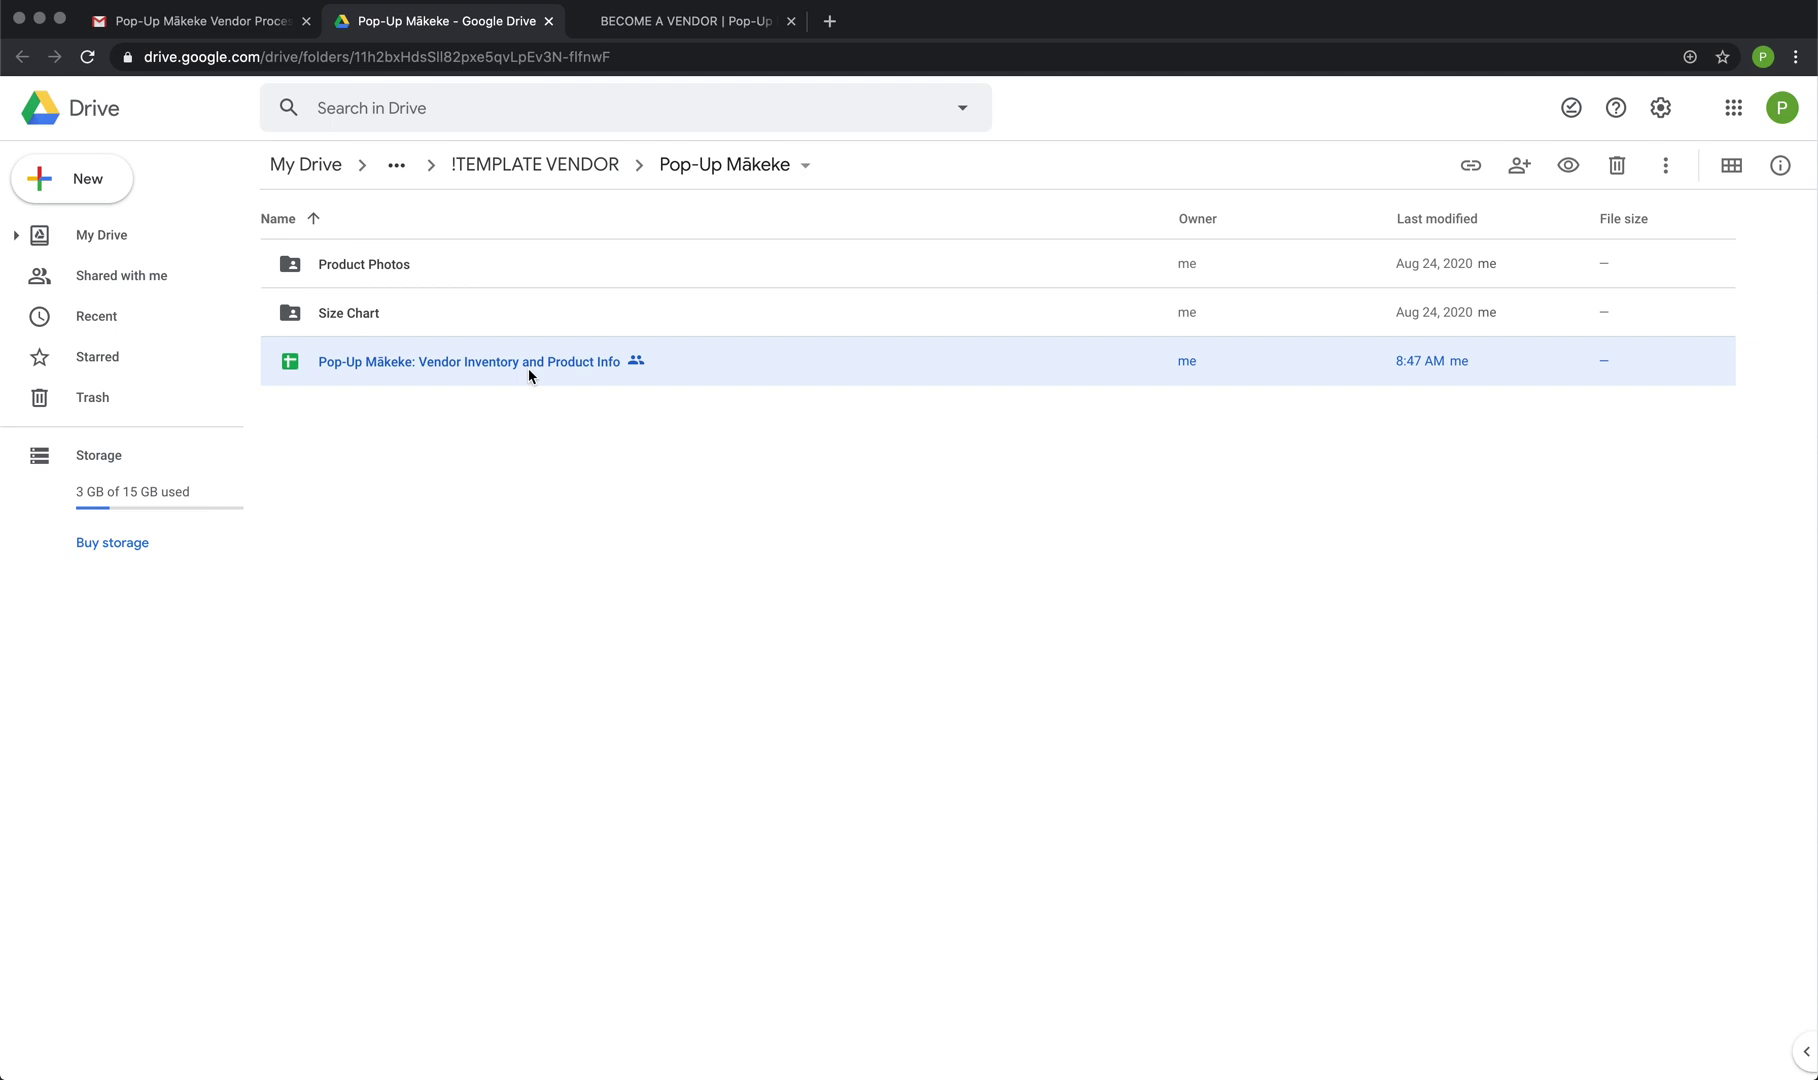
double_click(528, 370)
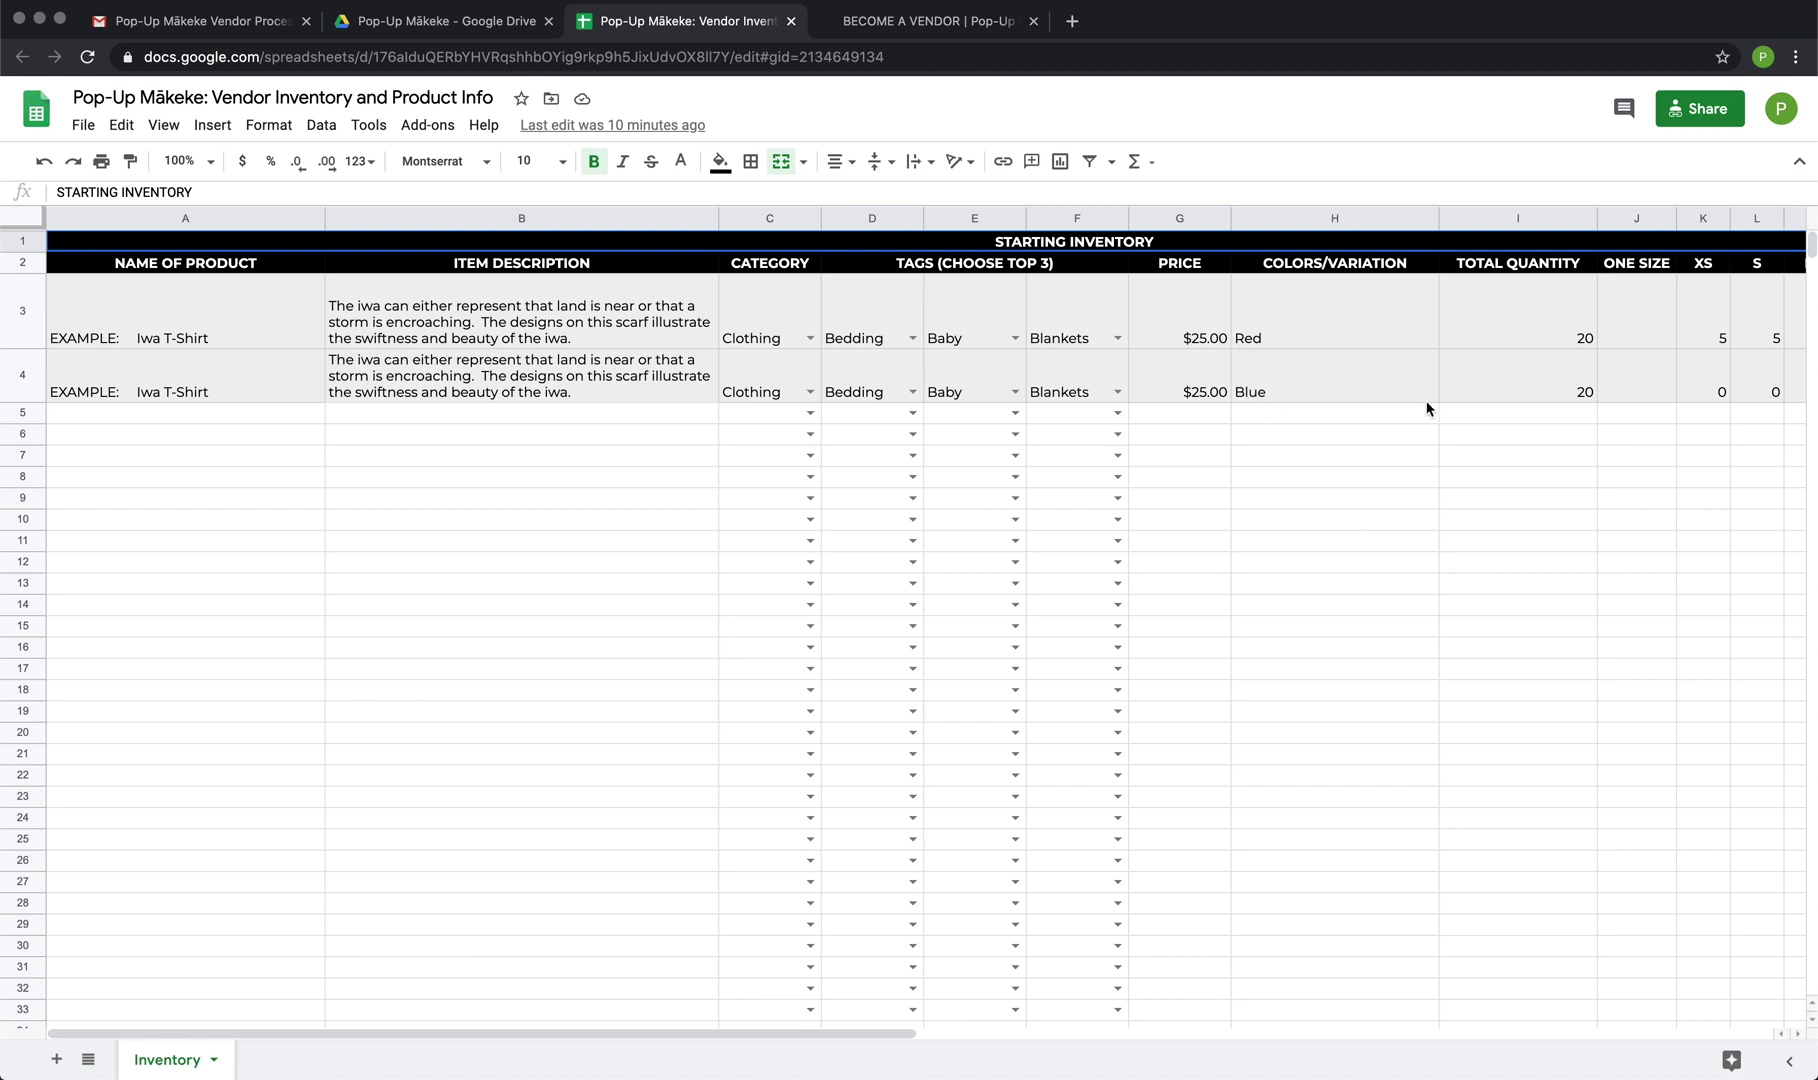
Examine the inventory sheet's columns and example rows, from product name through the size quantities up to 3XL
scroll(1427, 408, right, 5)
scroll(1427, 408, left, 5)
scroll(1294, 378, right, 5)
scroll(1295, 383, right, 1)
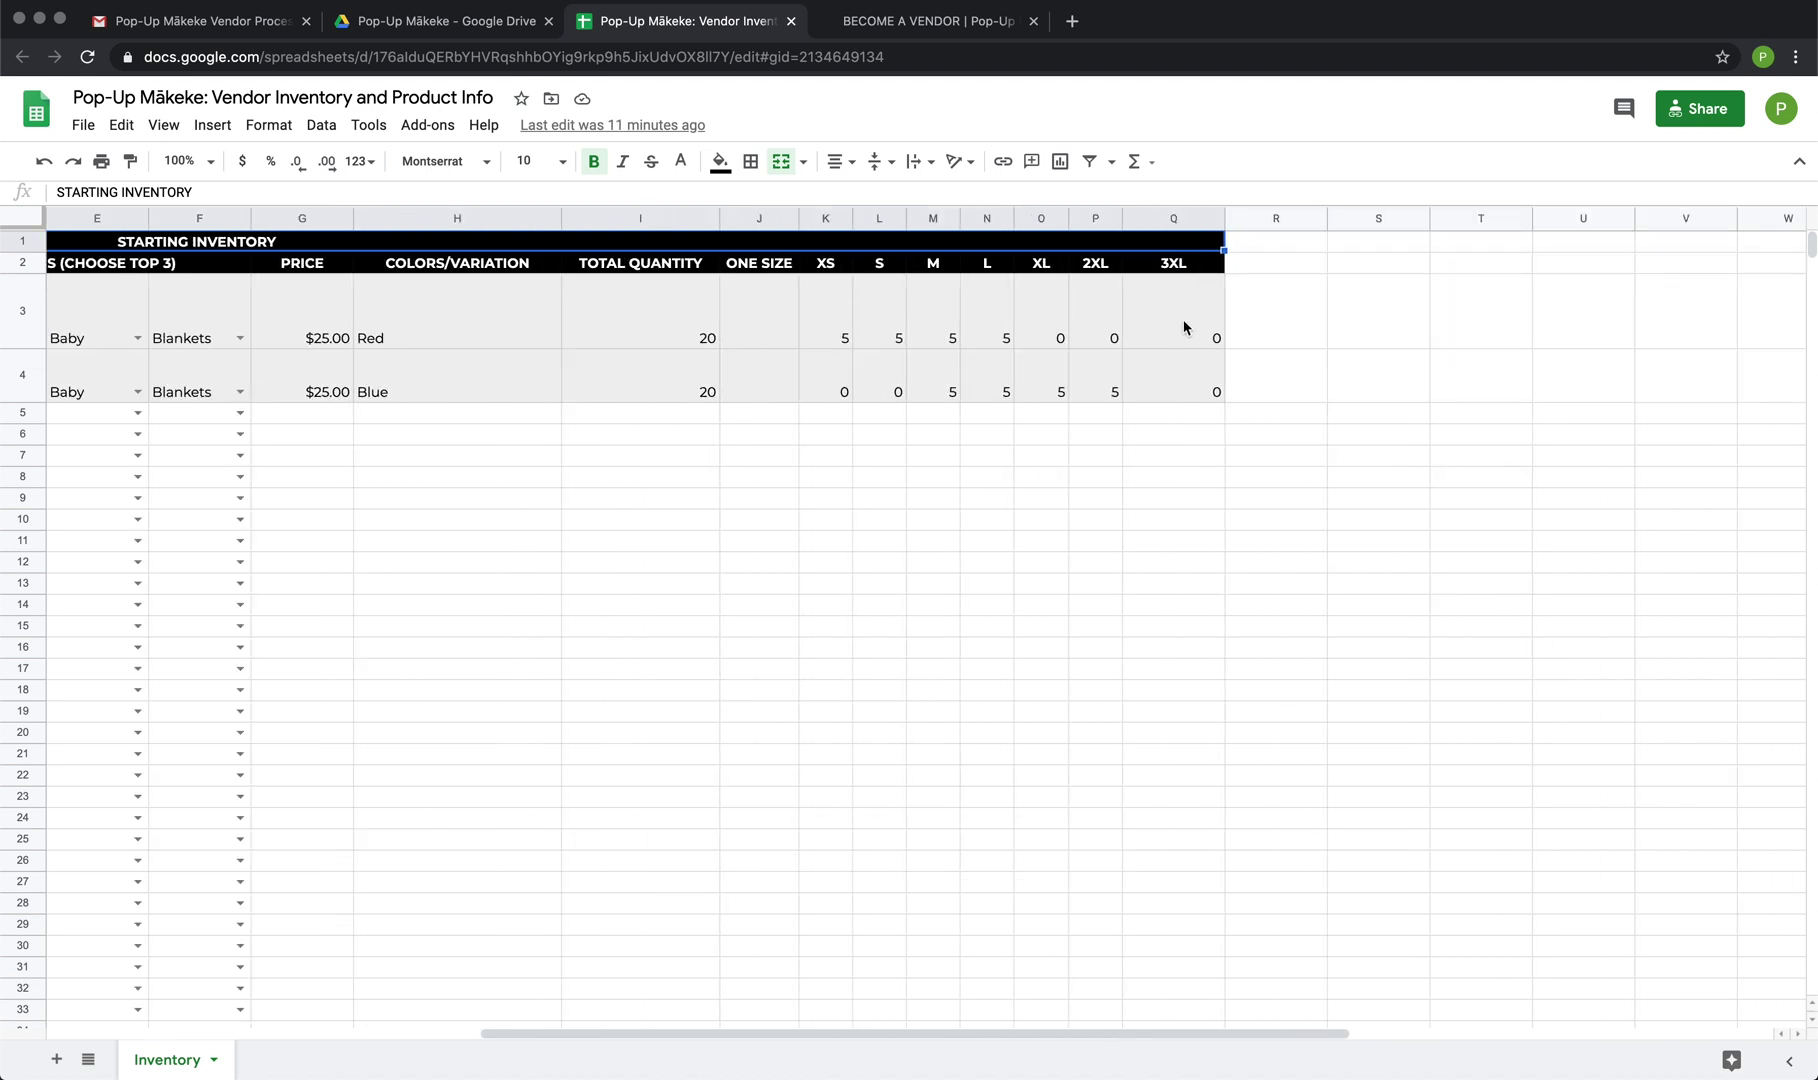
scroll(923, 397, left, 2)
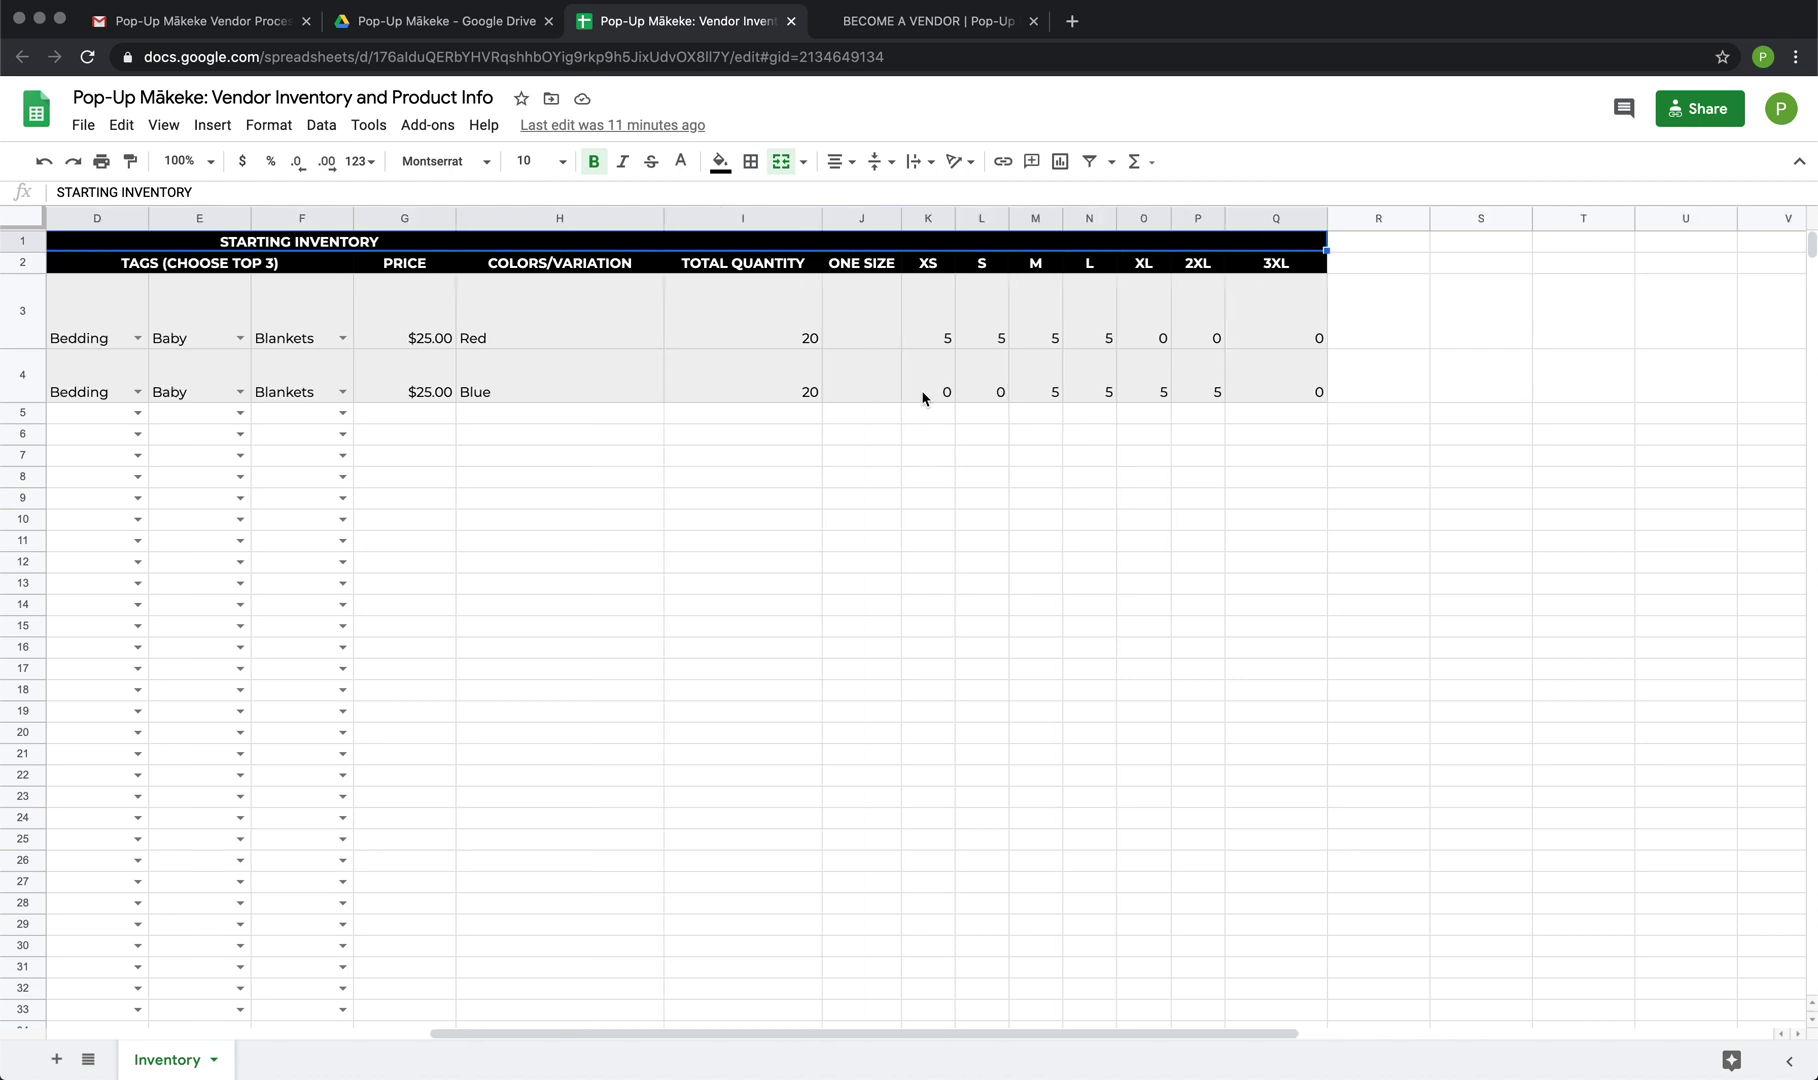
scroll(923, 397, left, 1)
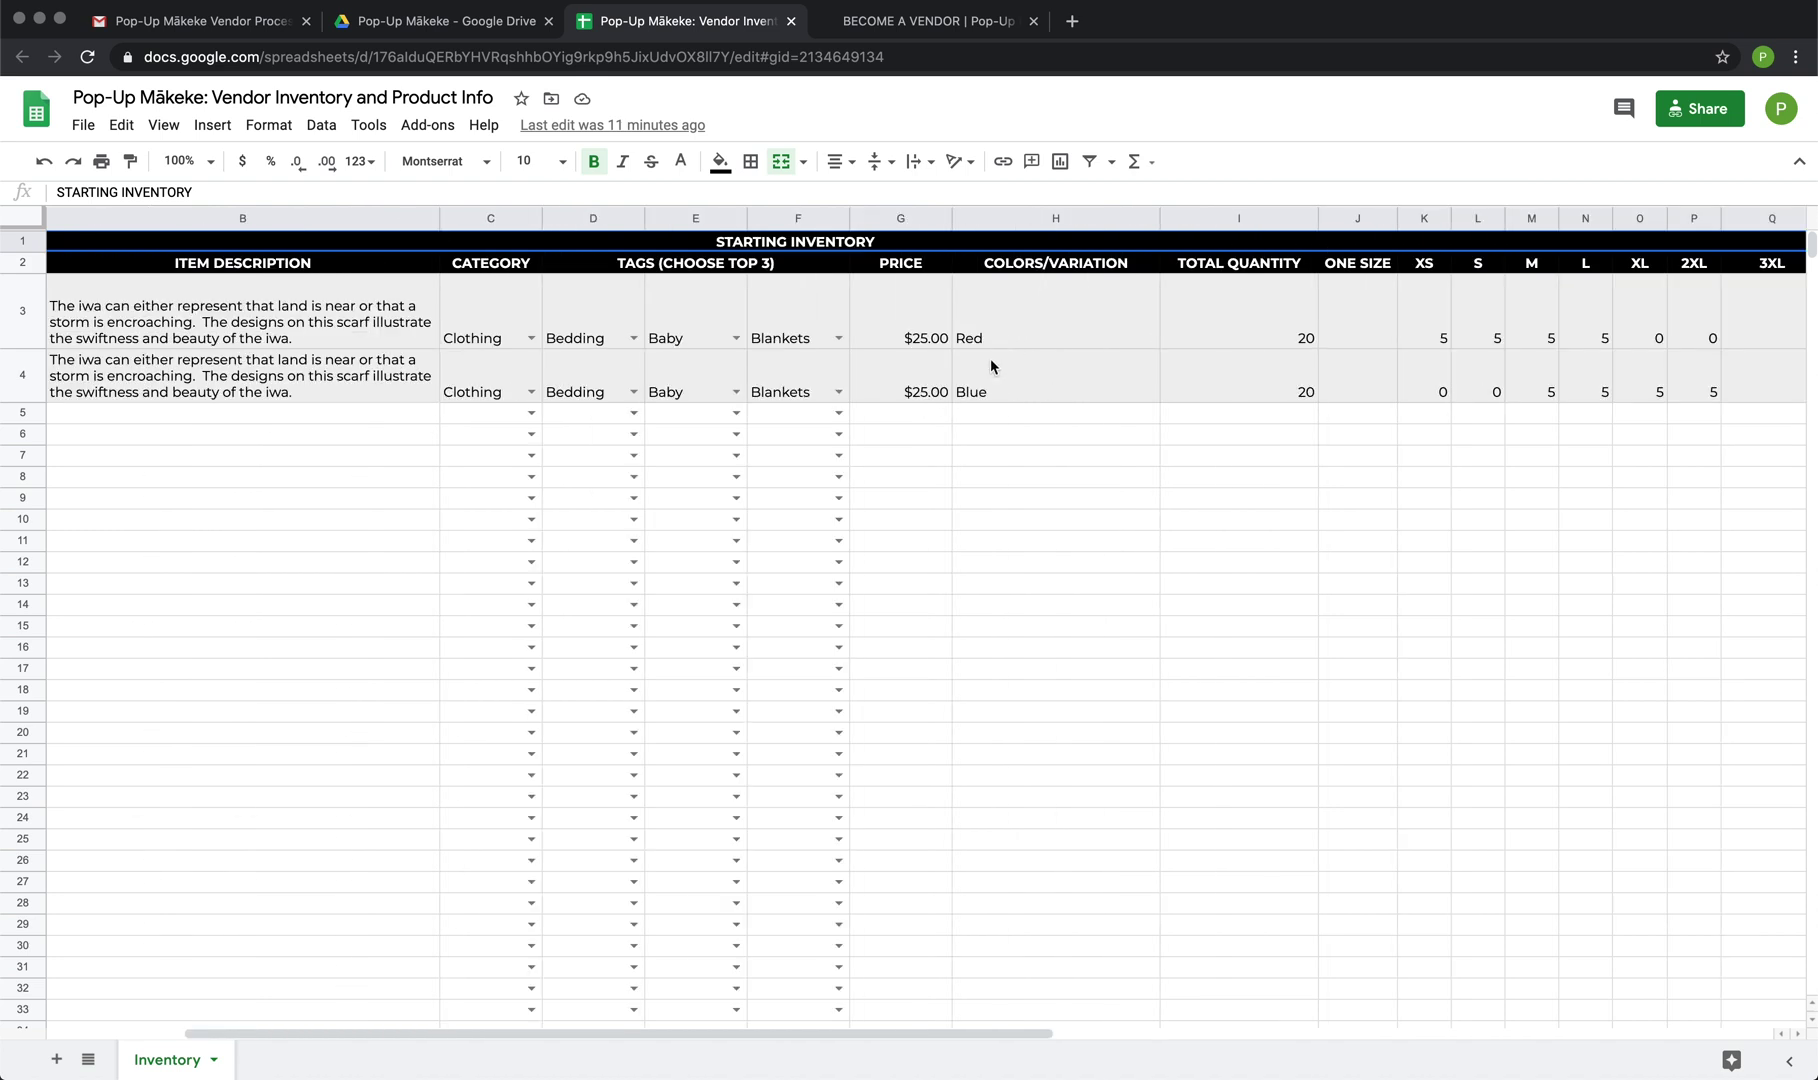
scroll(970, 427, left, 1)
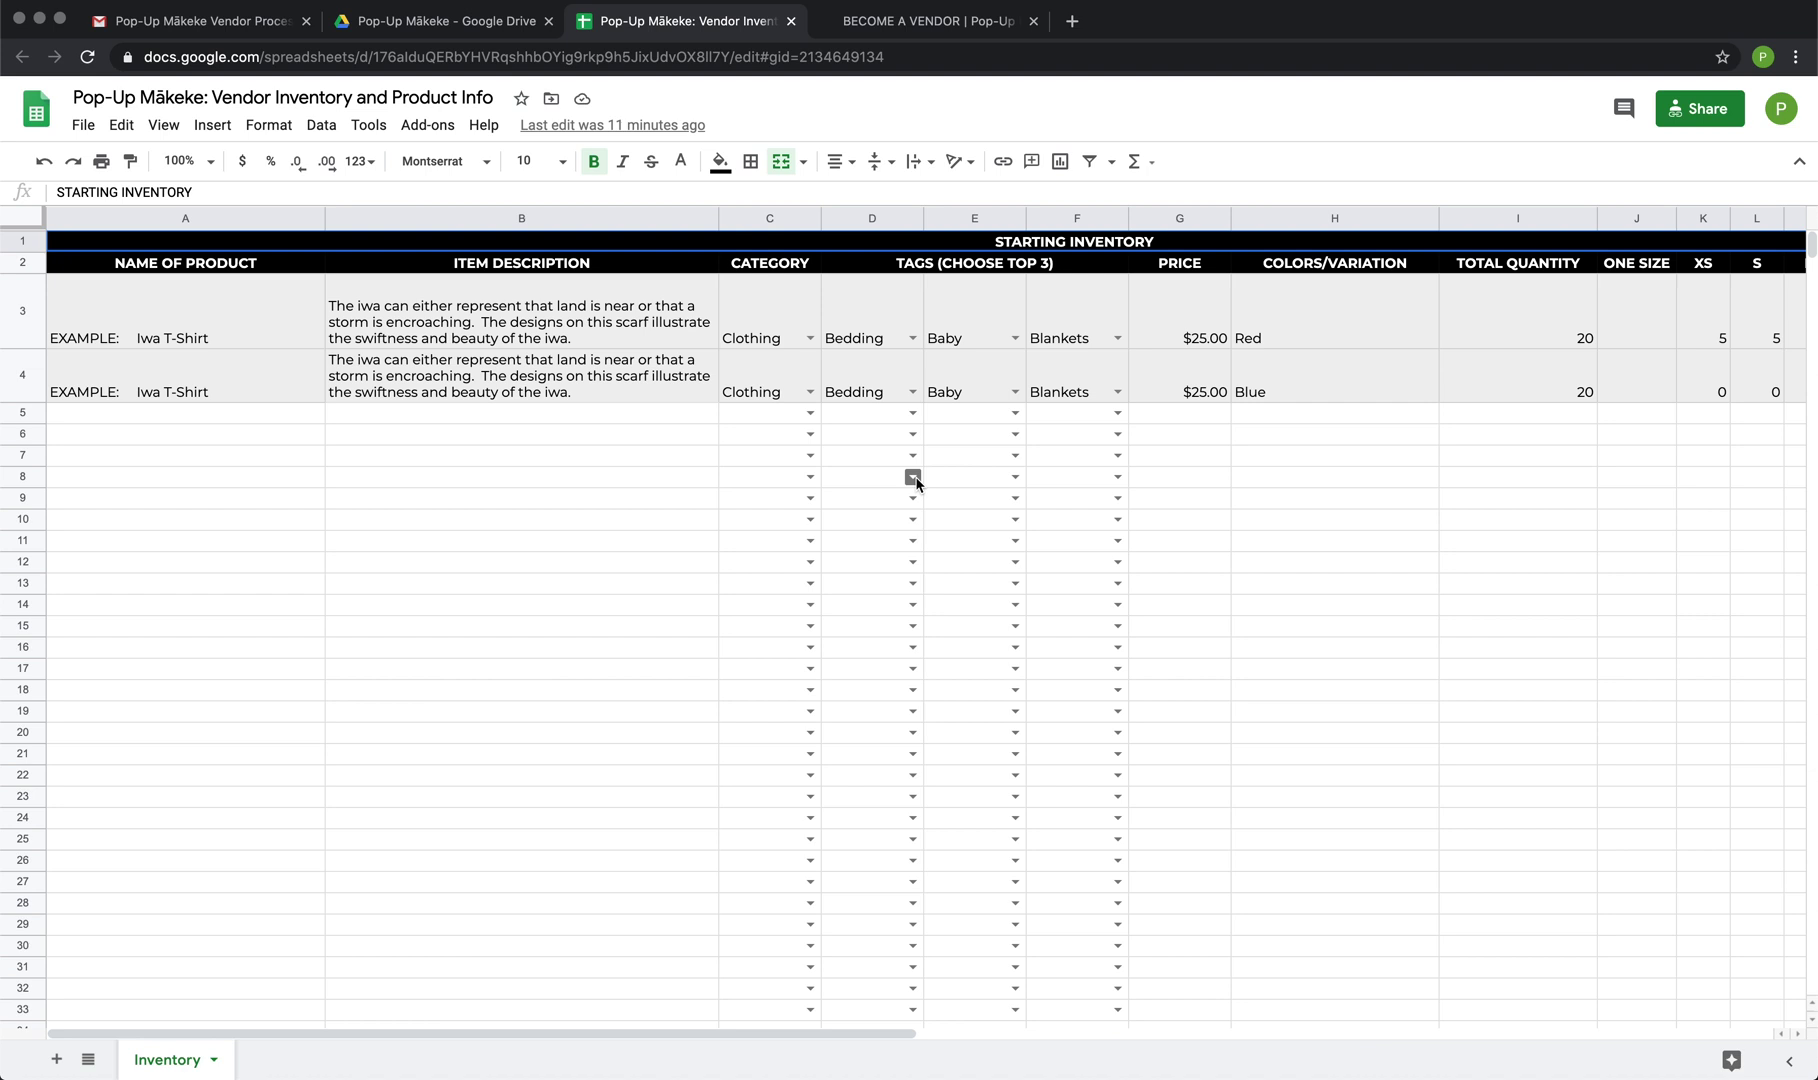
Enter "100% Supima Cotton White T-Shirt" as the product name in row 5
click(177, 422)
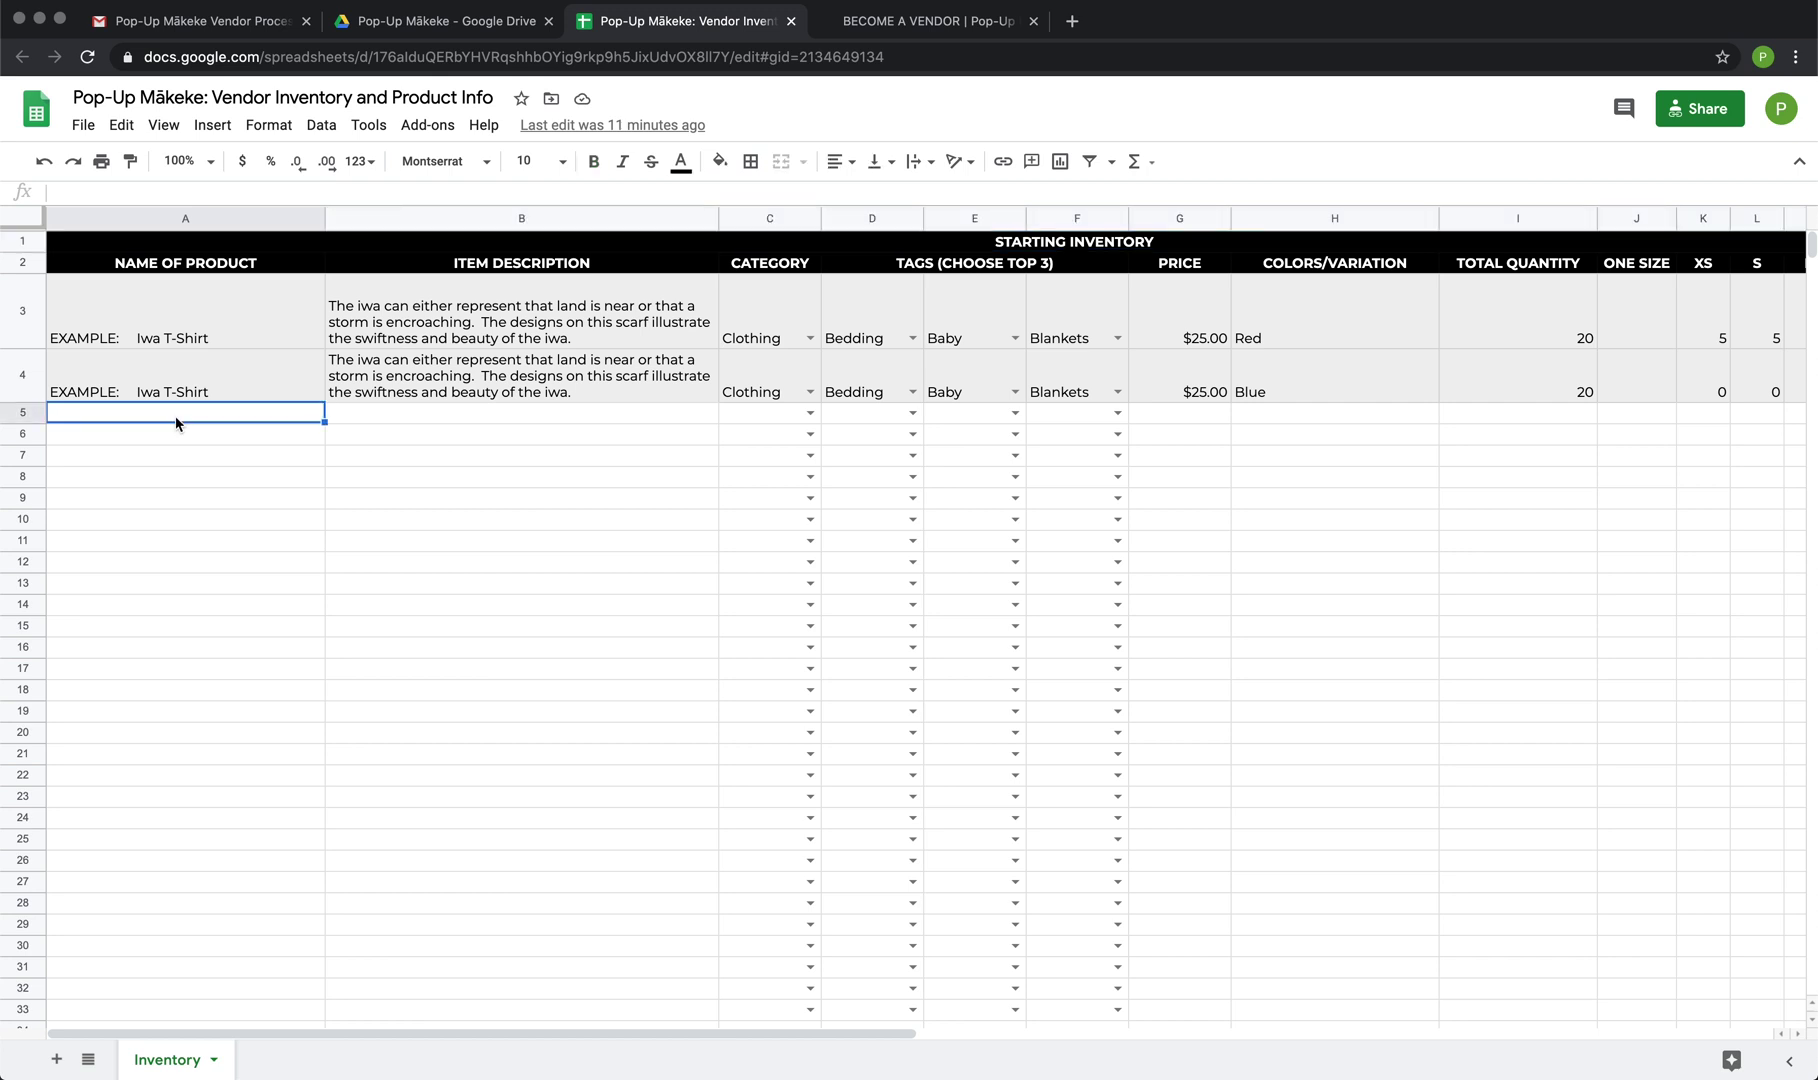
text(100% )
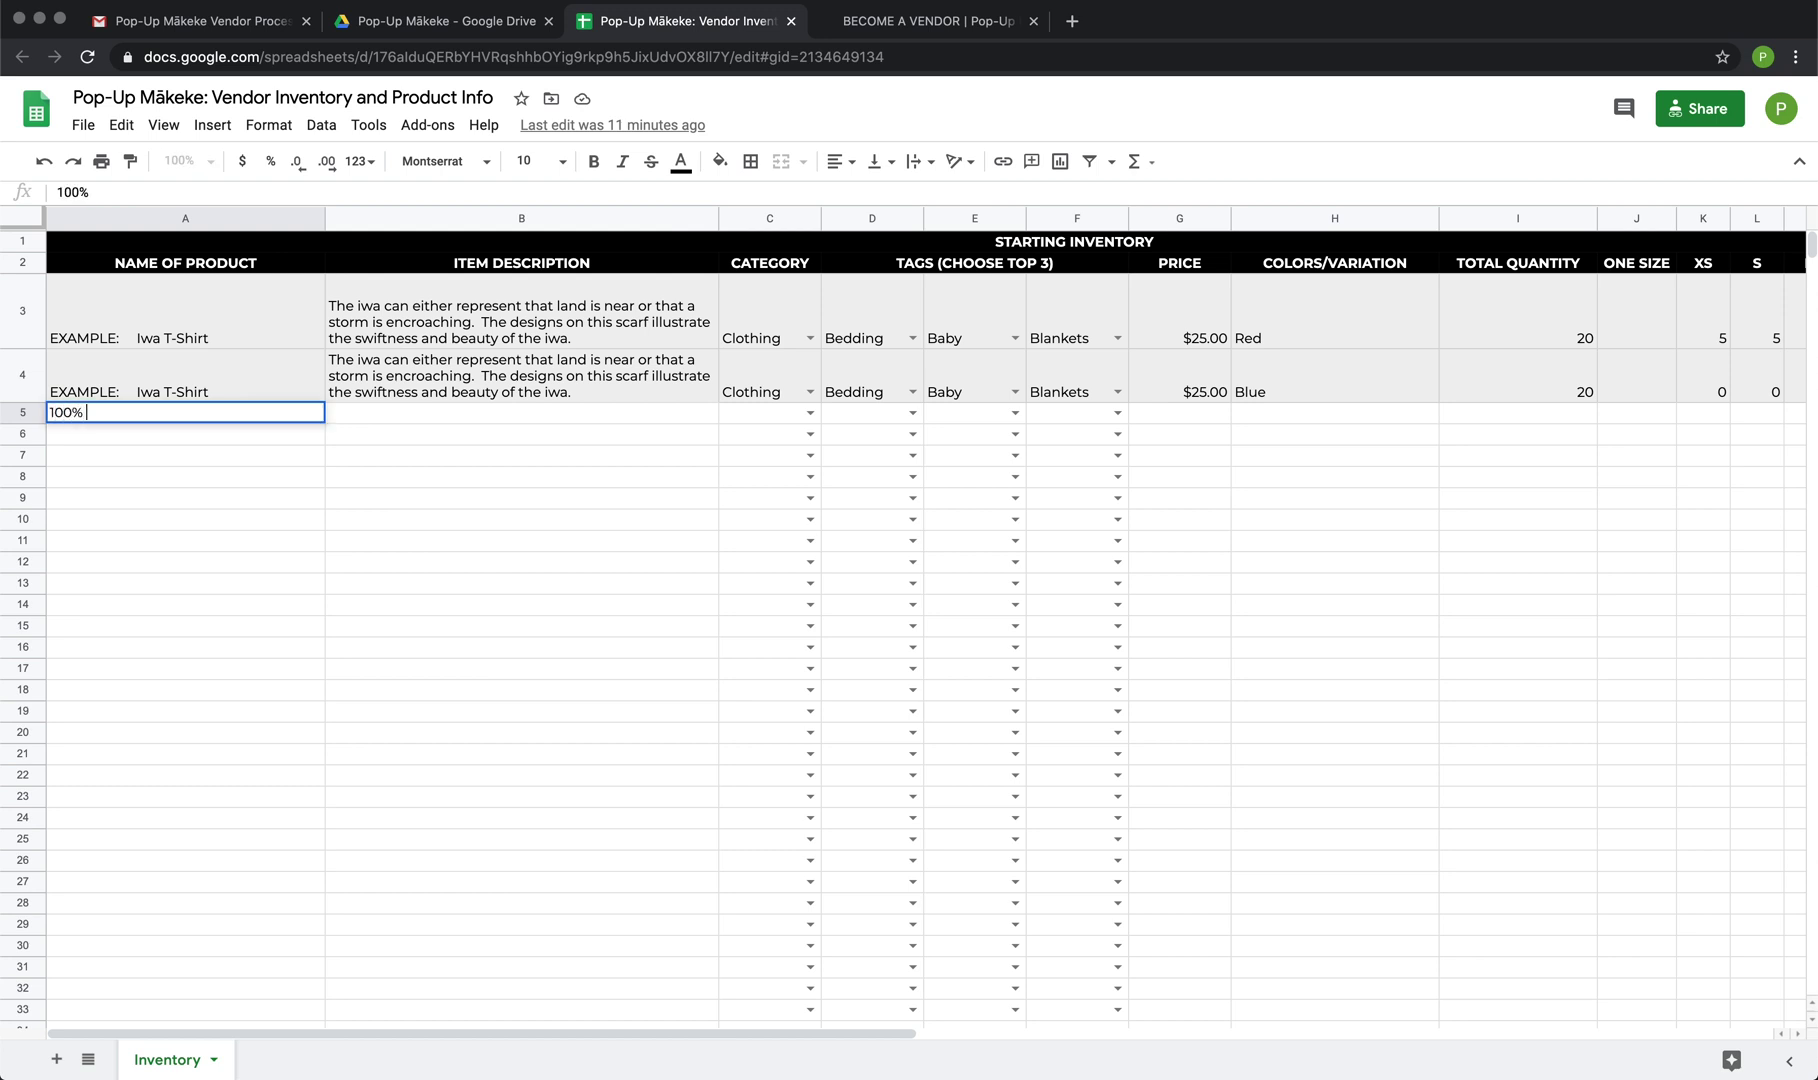
text(Supima Cotton White)
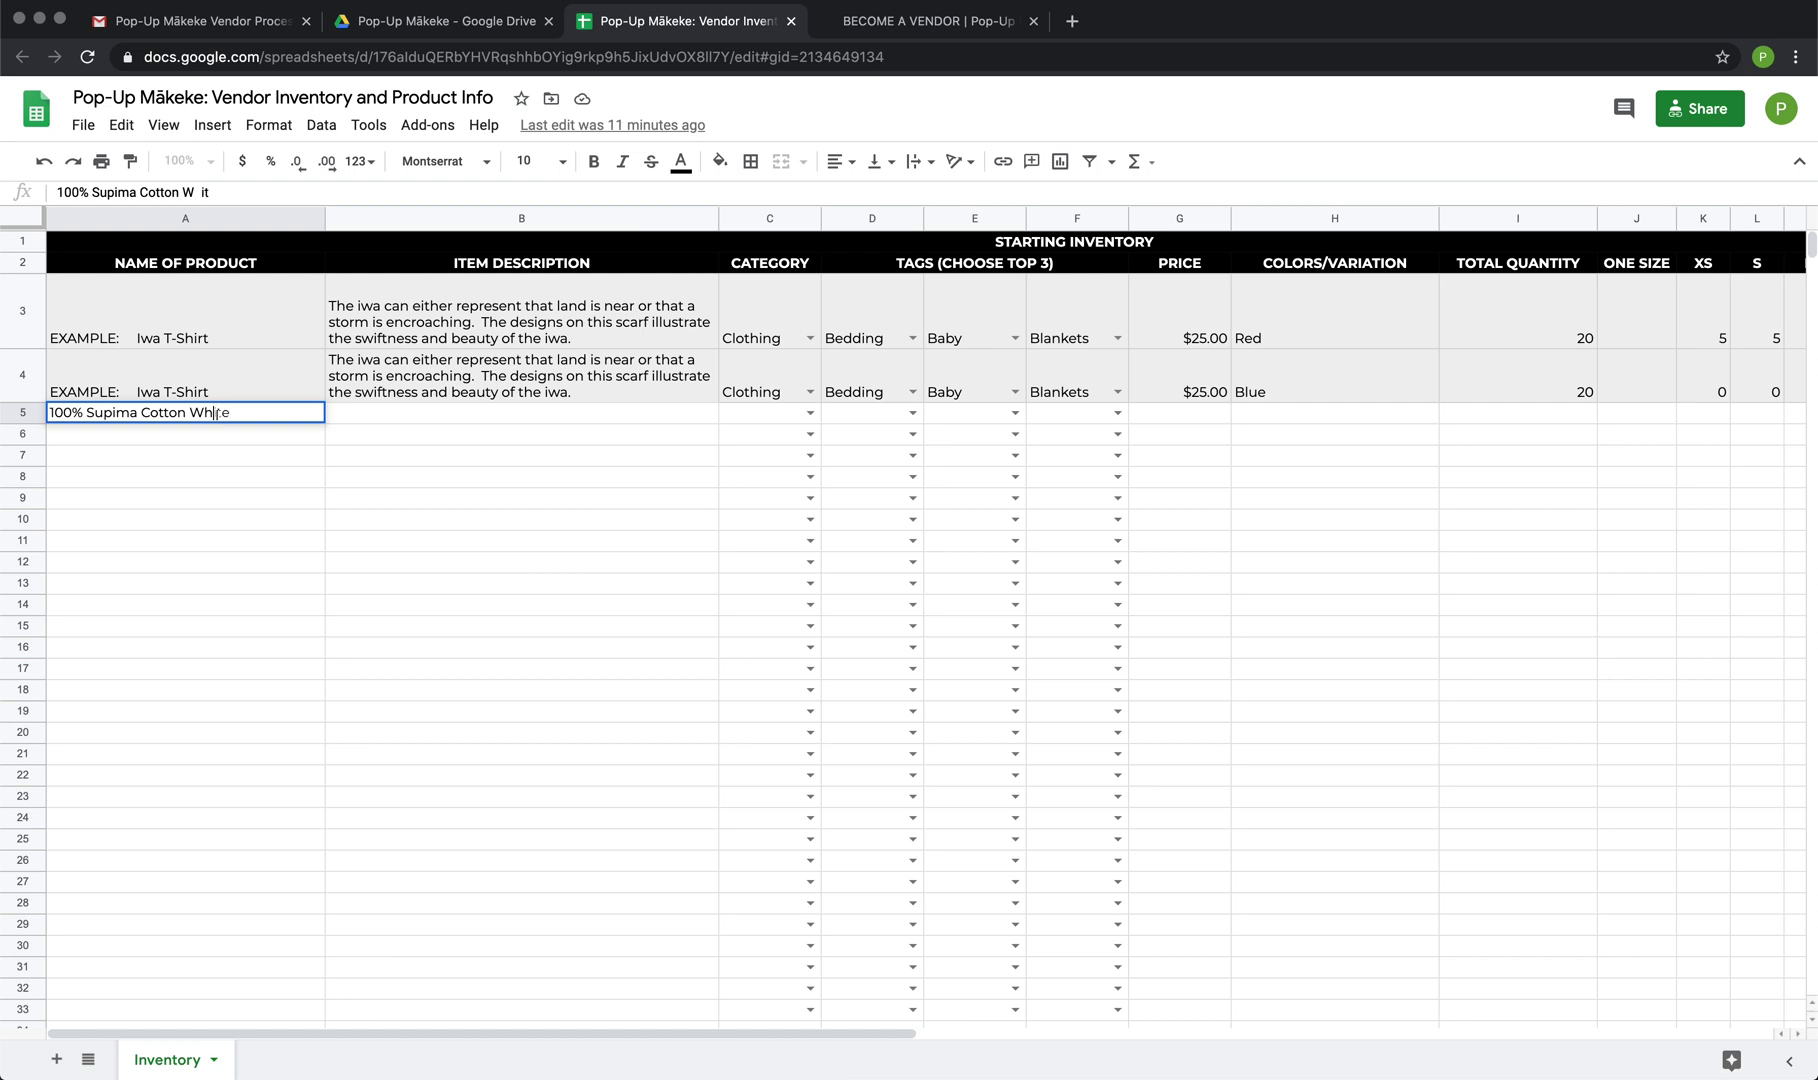
text( T-Shirt)
Fill row 5's item description with the T-shirt text beginning "A T-shirt, or tee shirt, is a style of fabric shirt"
click(372, 415)
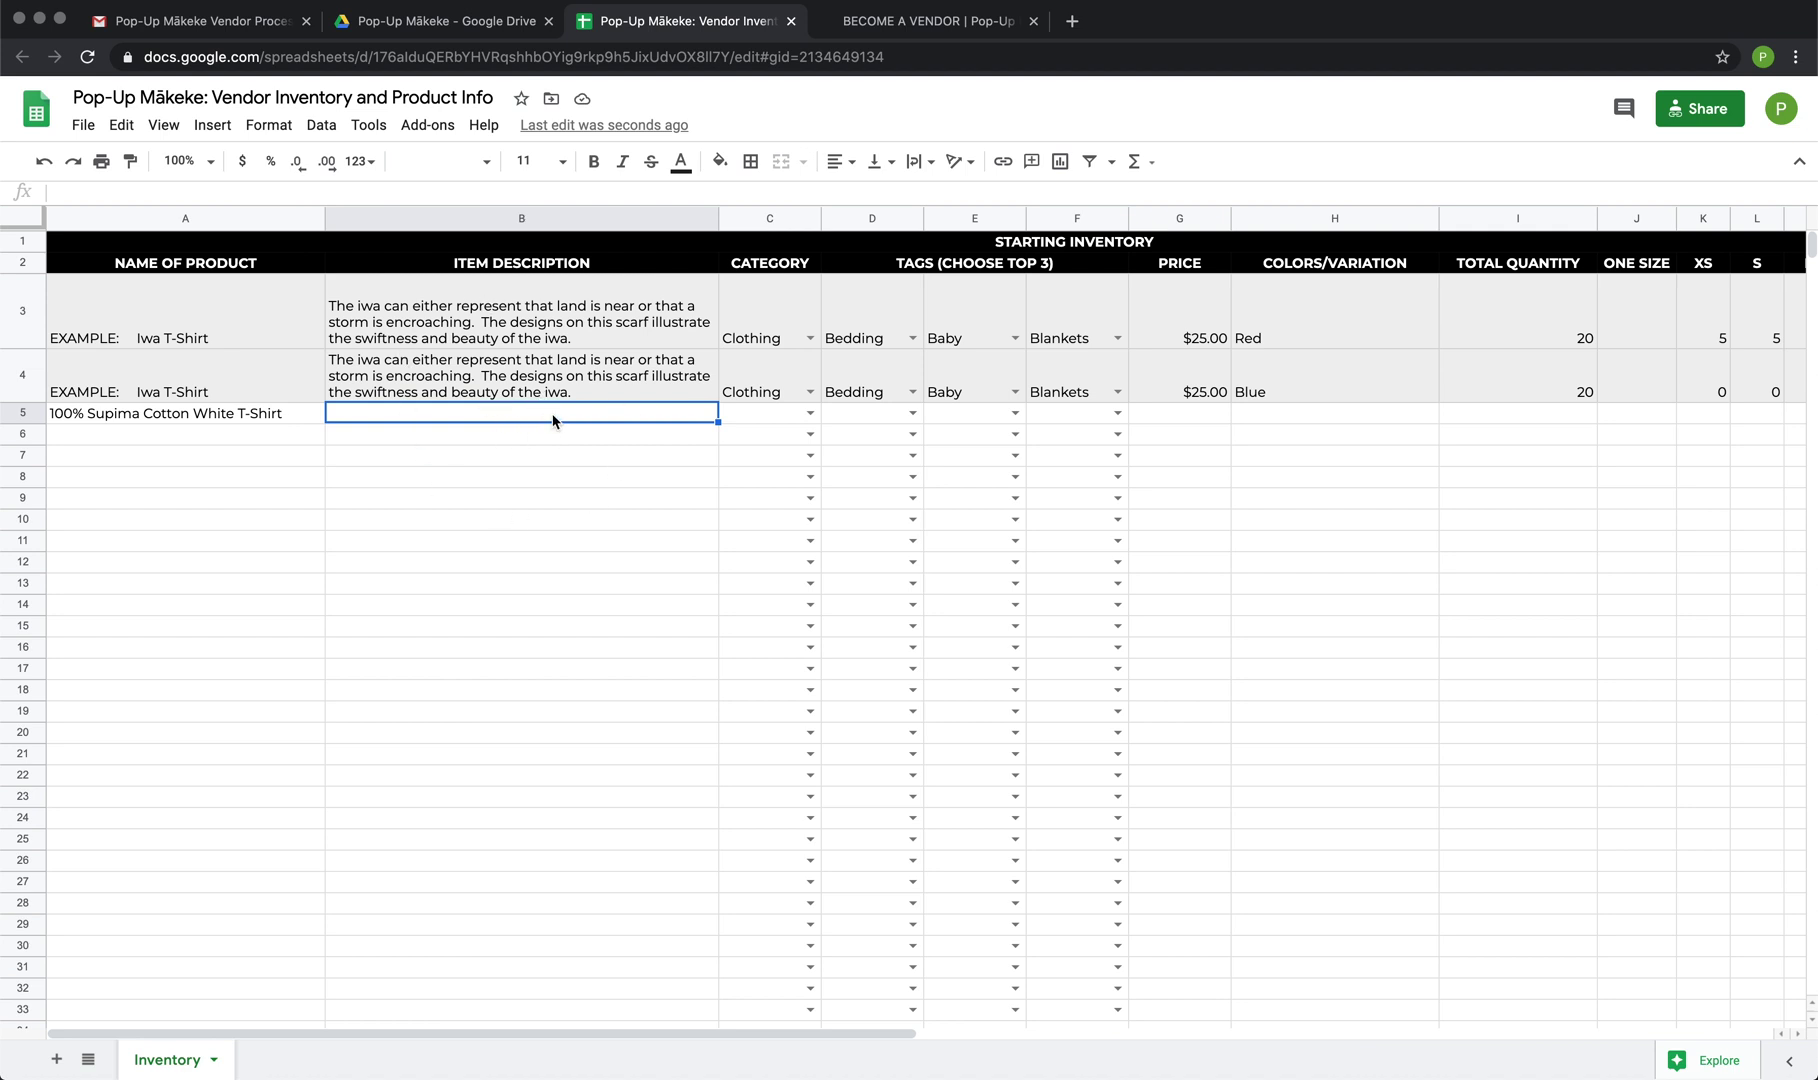
double_click(553, 420)
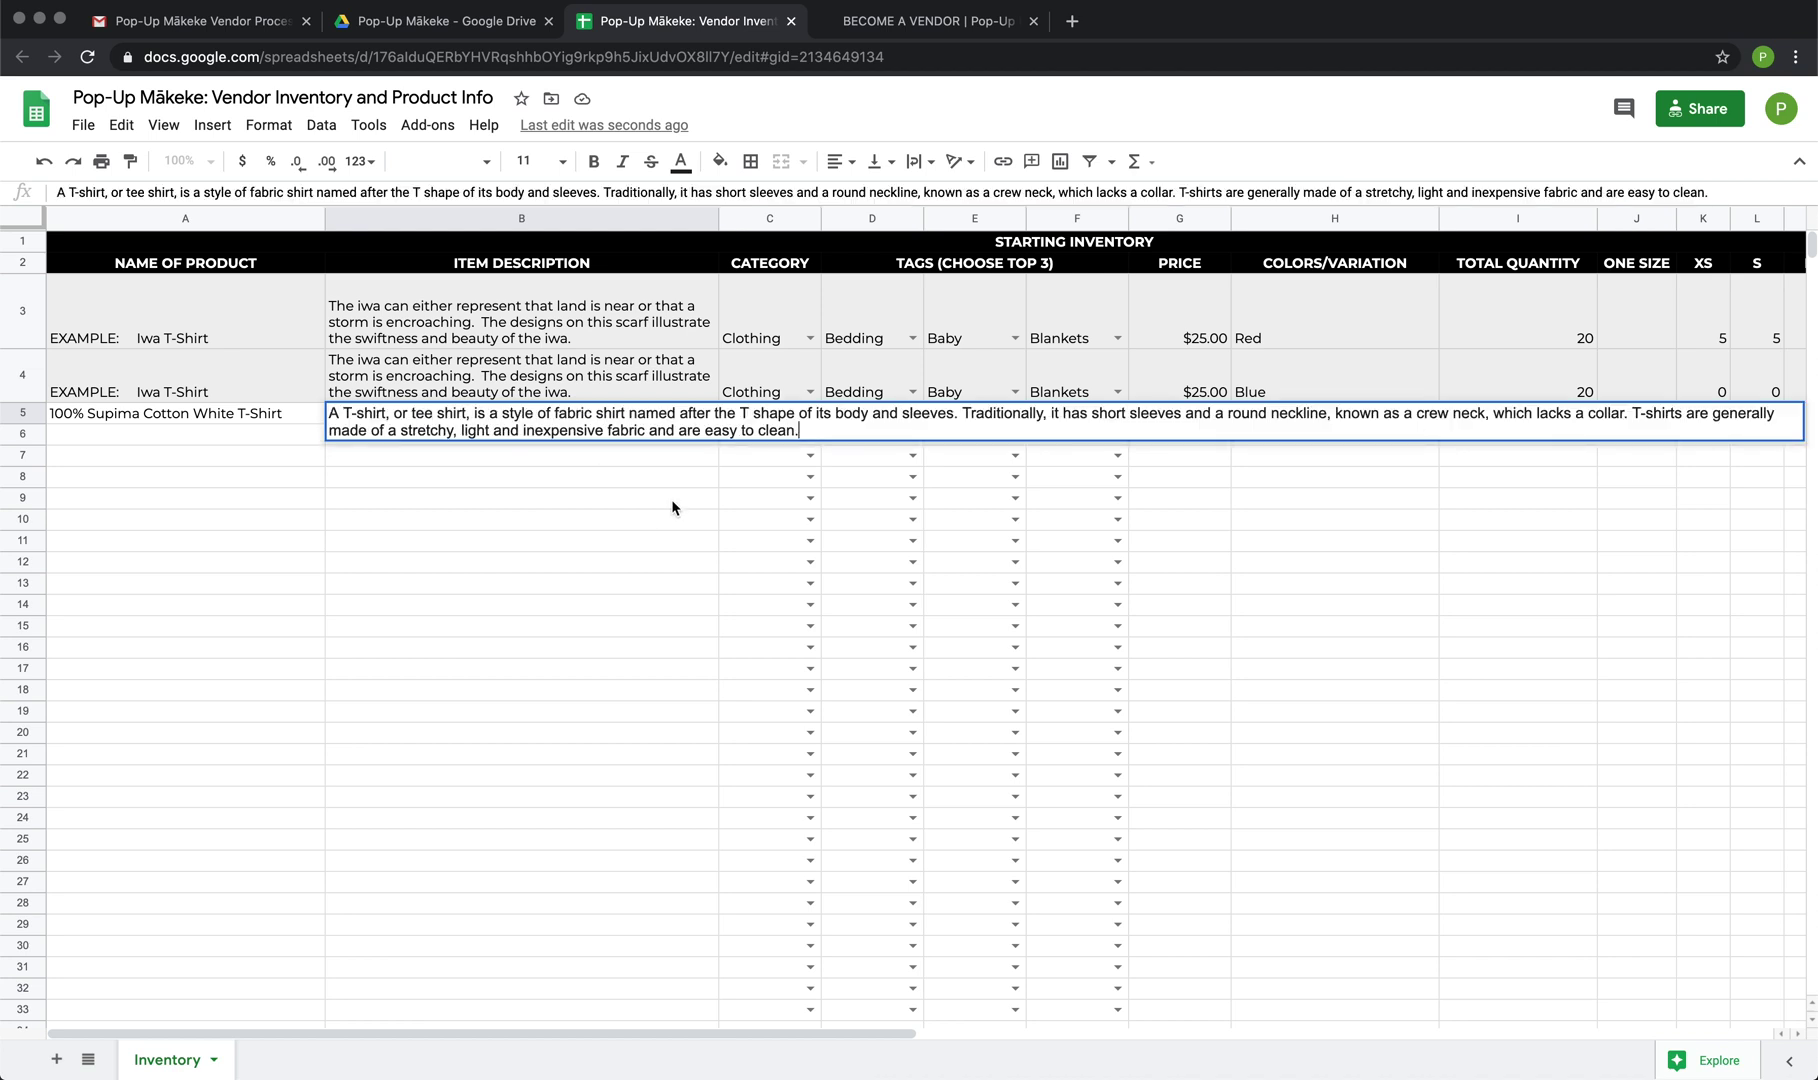
click(626, 457)
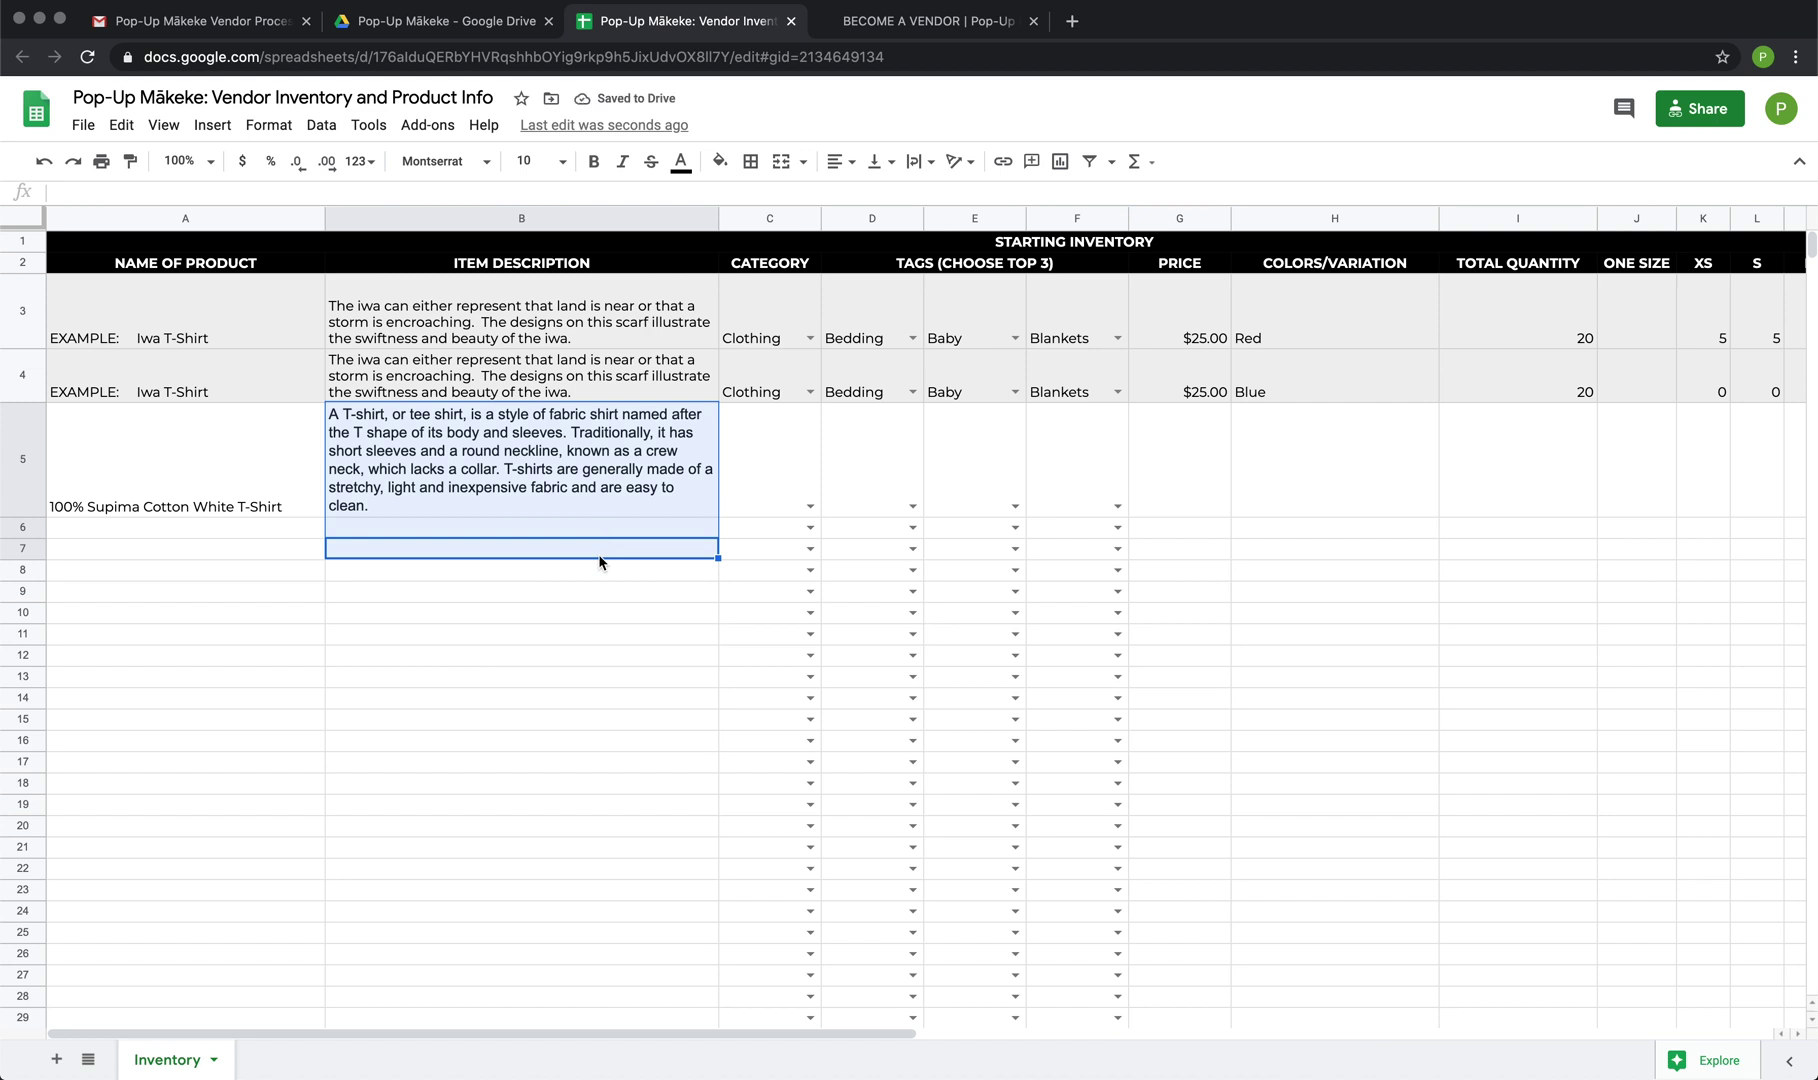
click(543, 501)
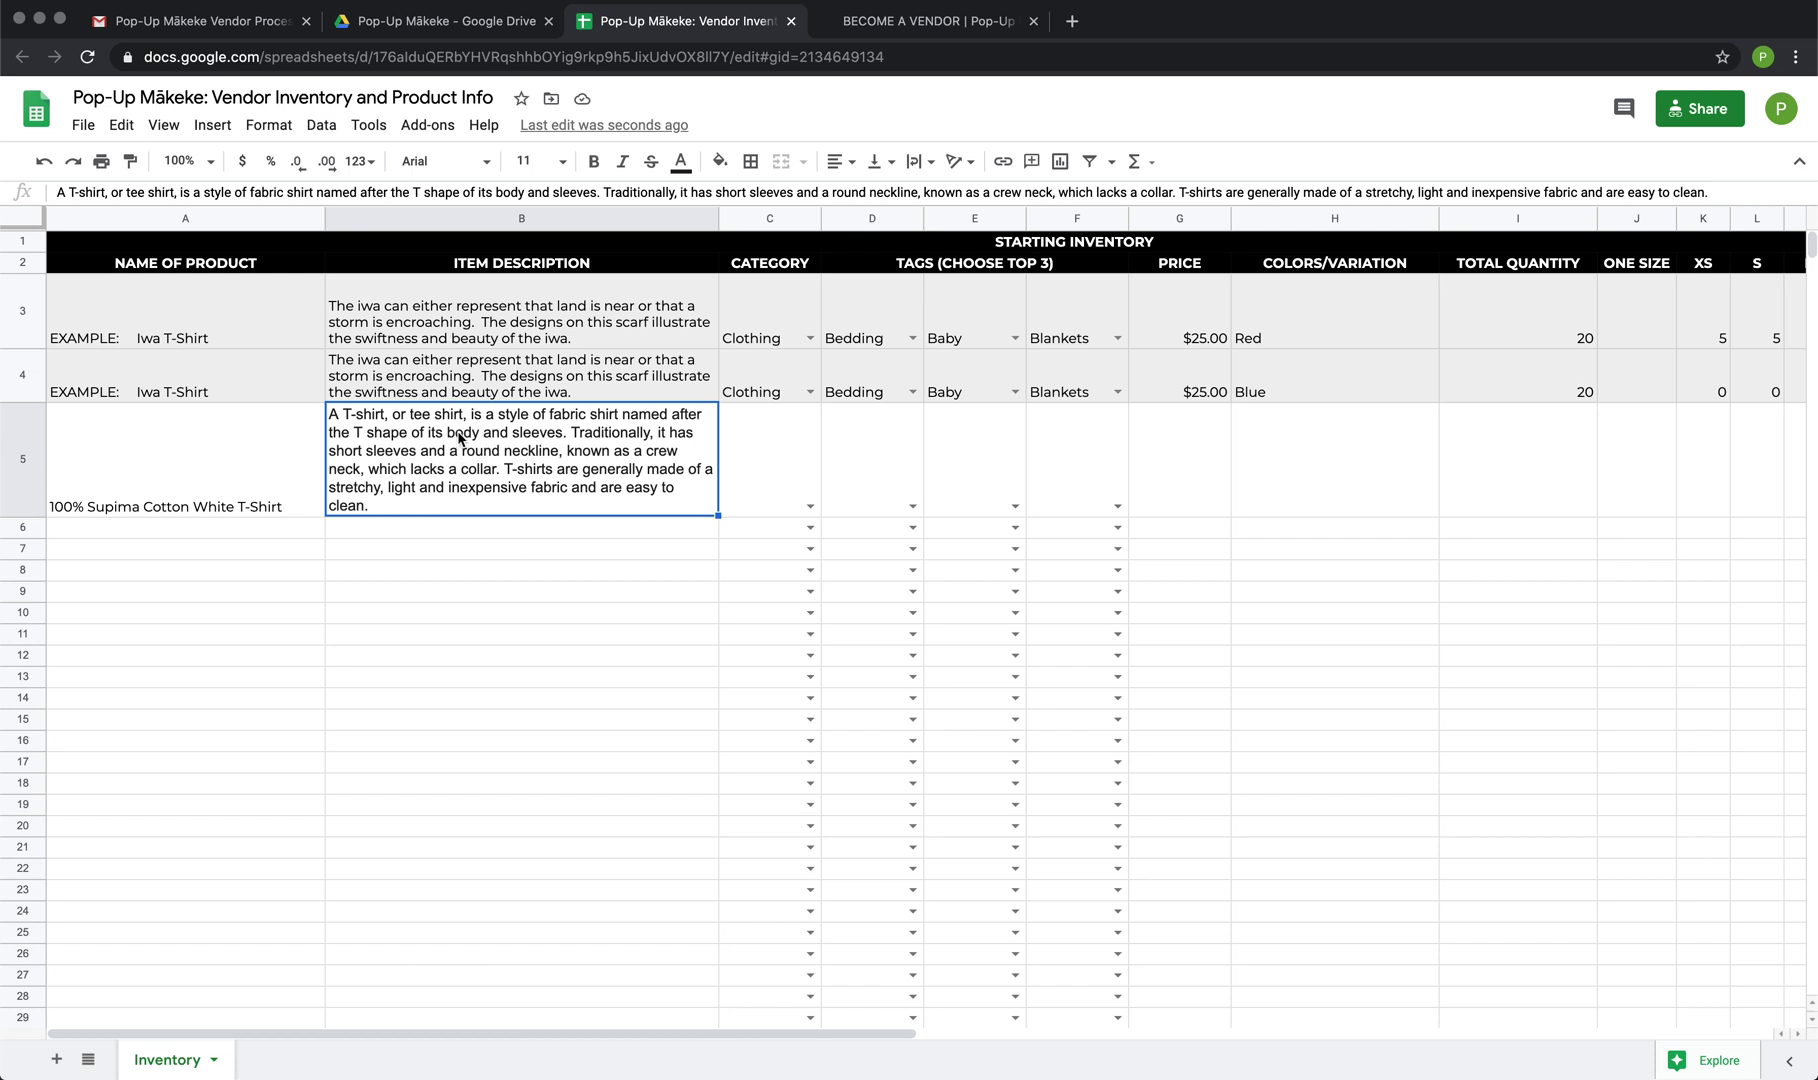
Set the white T-shirt's category in row 5 to "Women's Clohting"
click(775, 490)
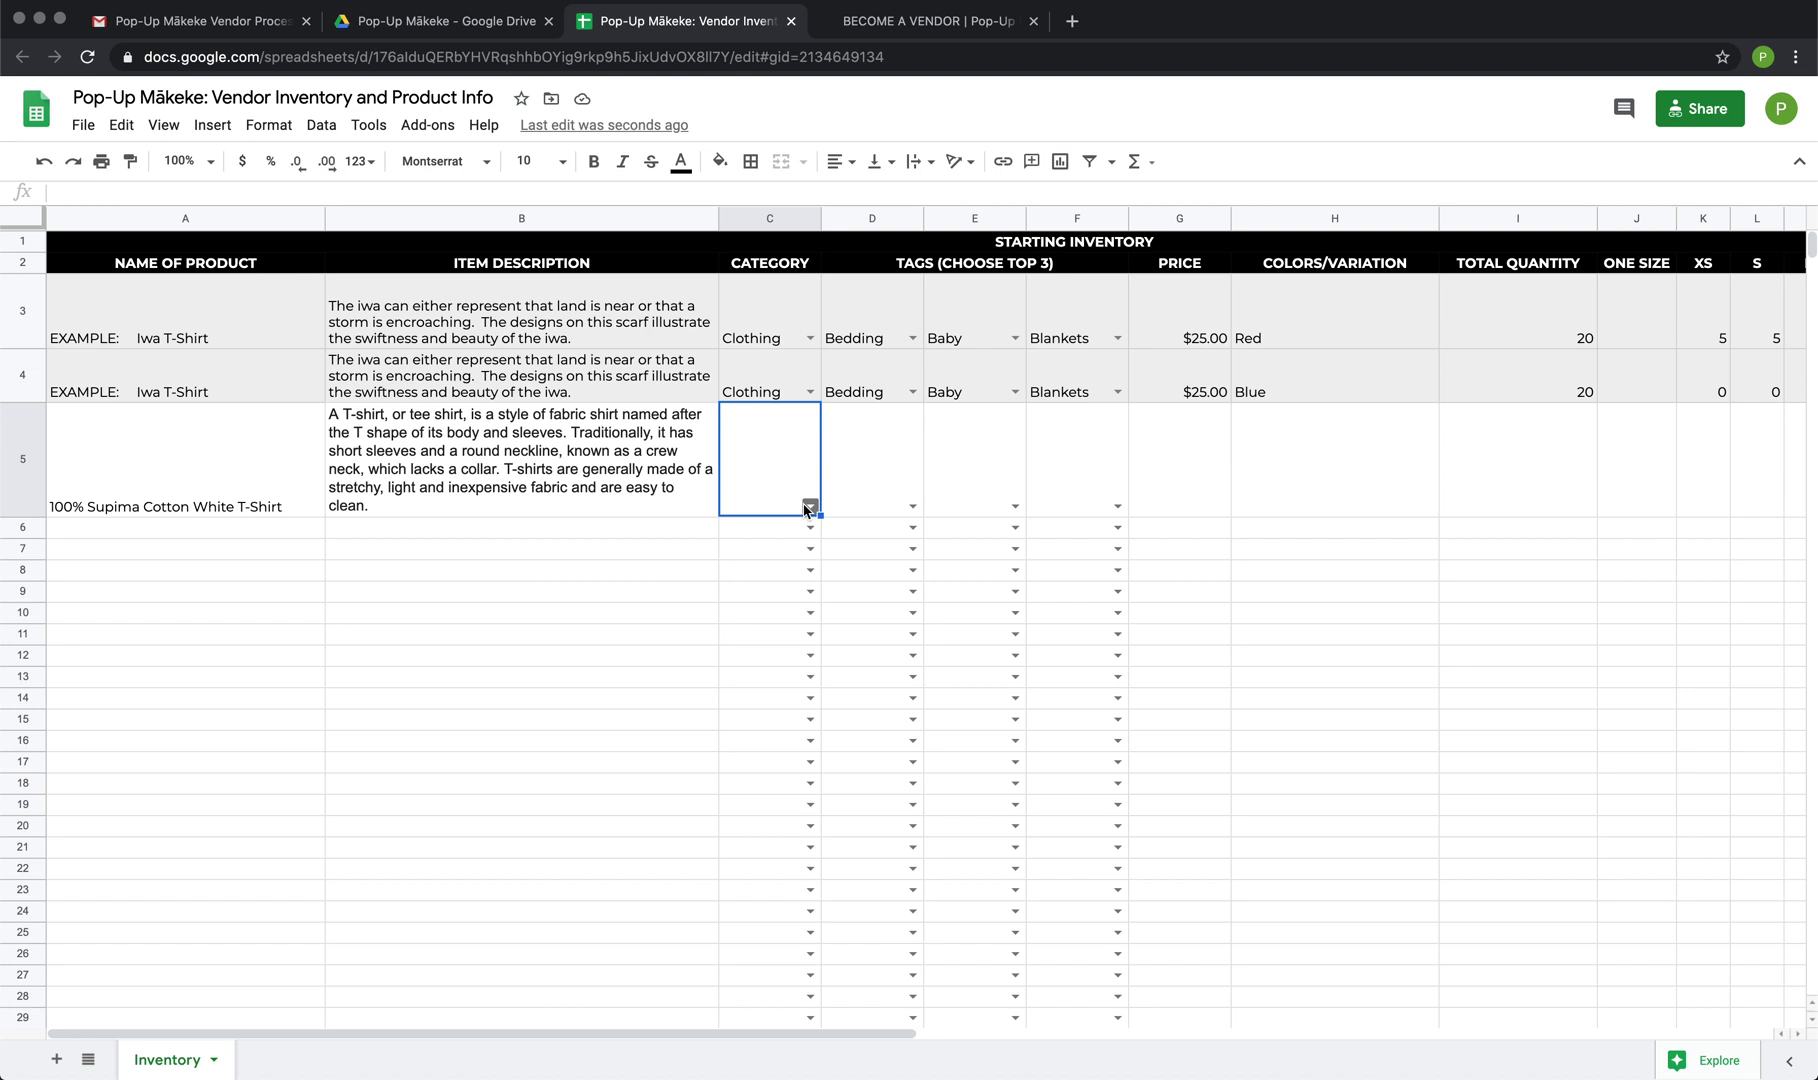
click(808, 507)
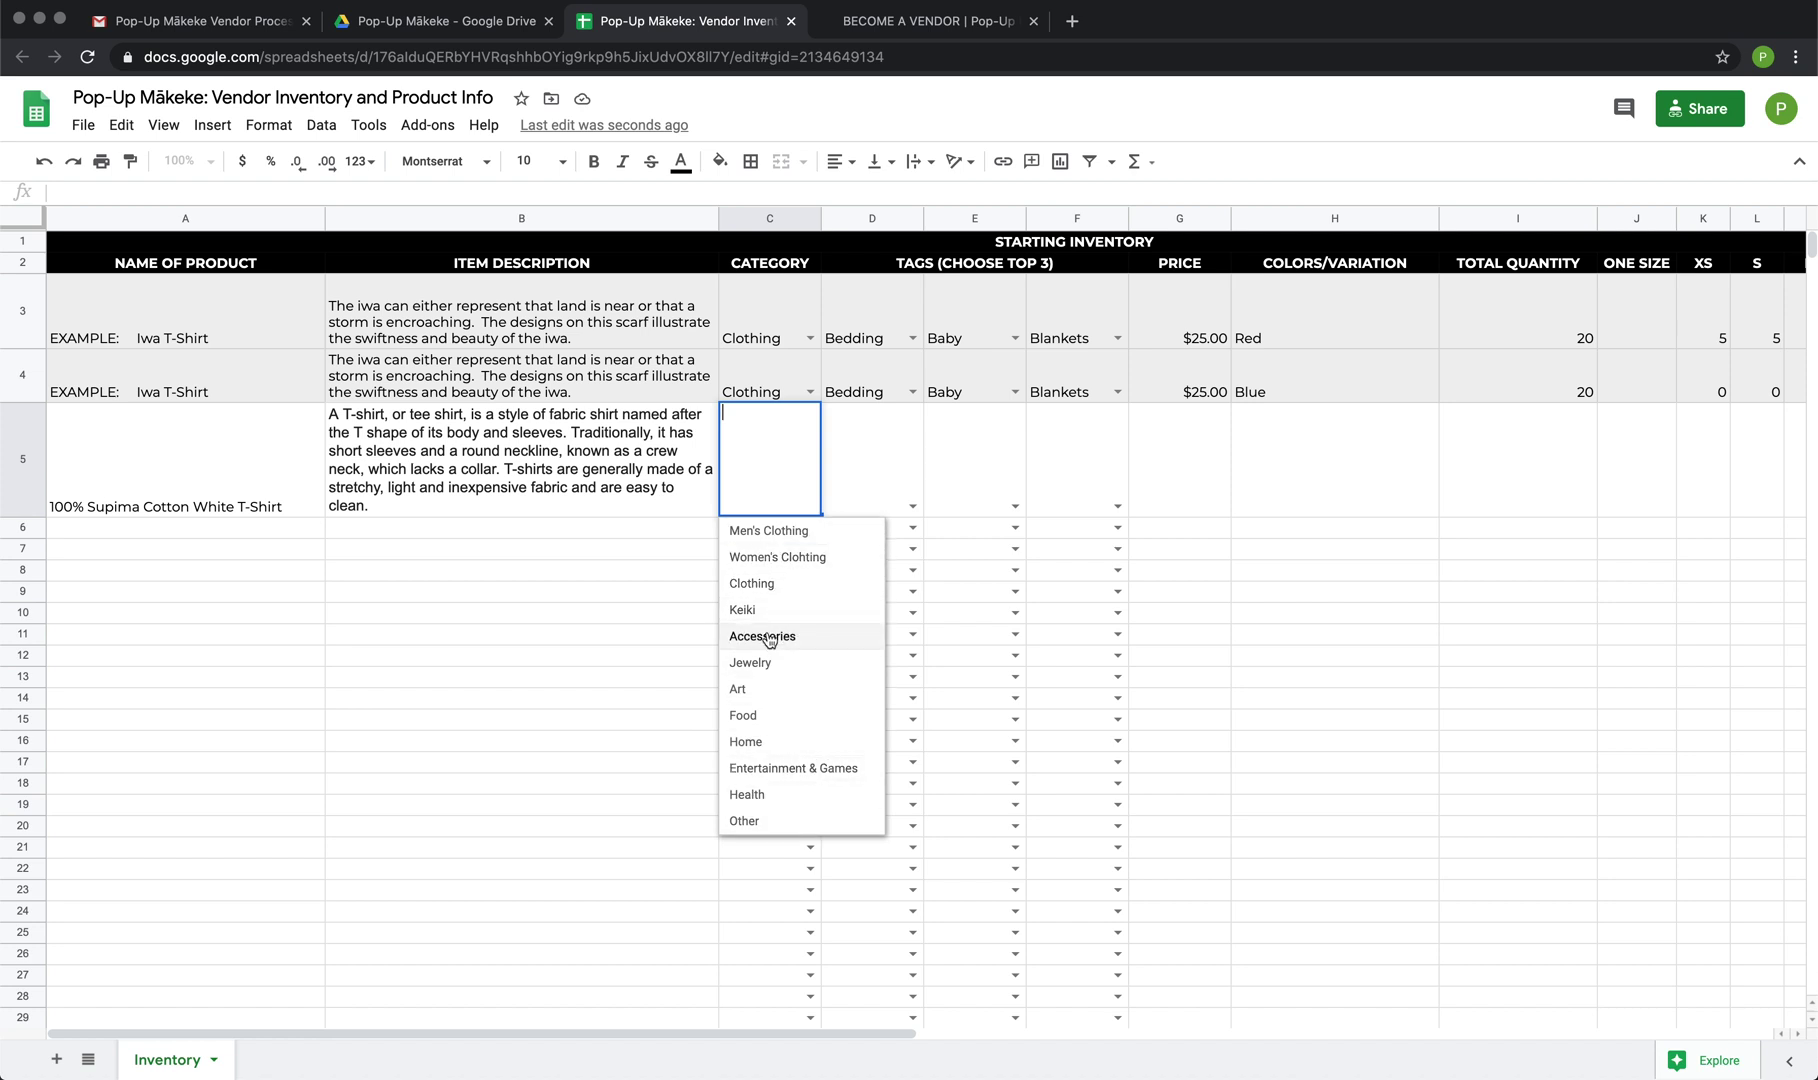
click(772, 557)
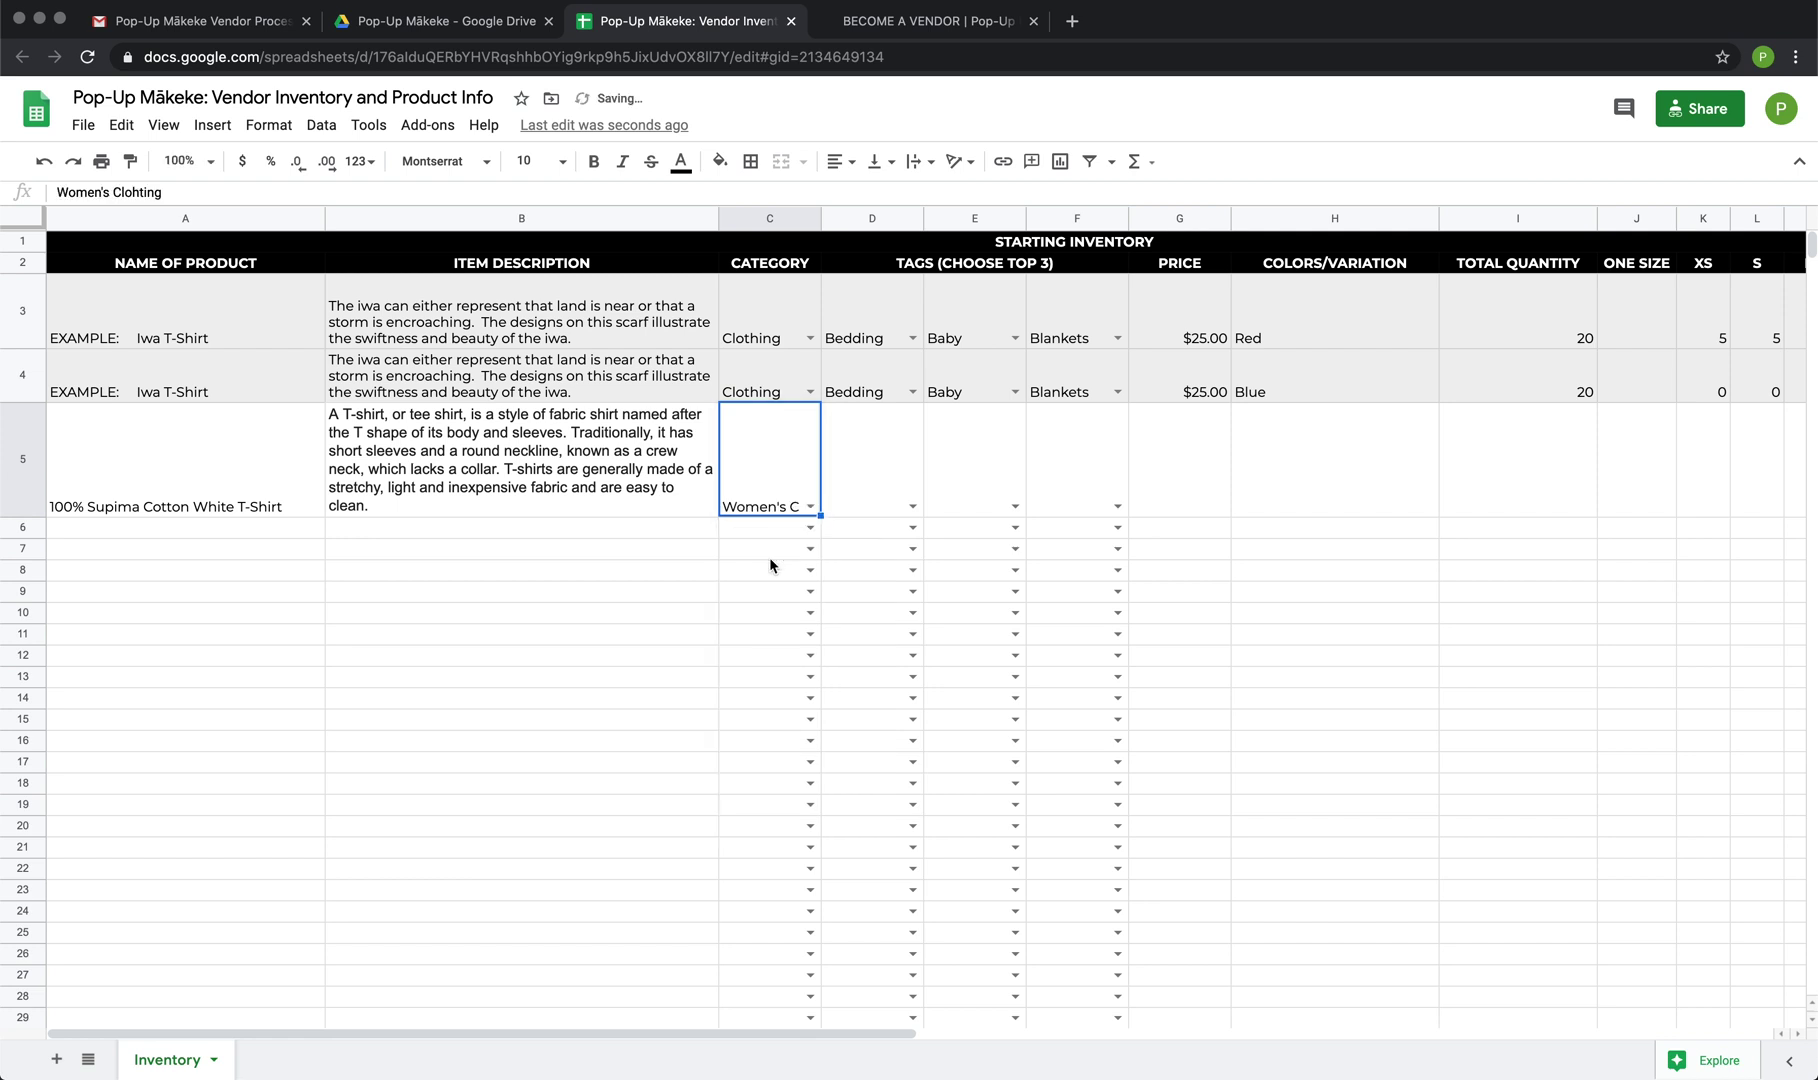
Choose "Womens Clothing" as the white T-shirt's first tag in row 5
click(878, 461)
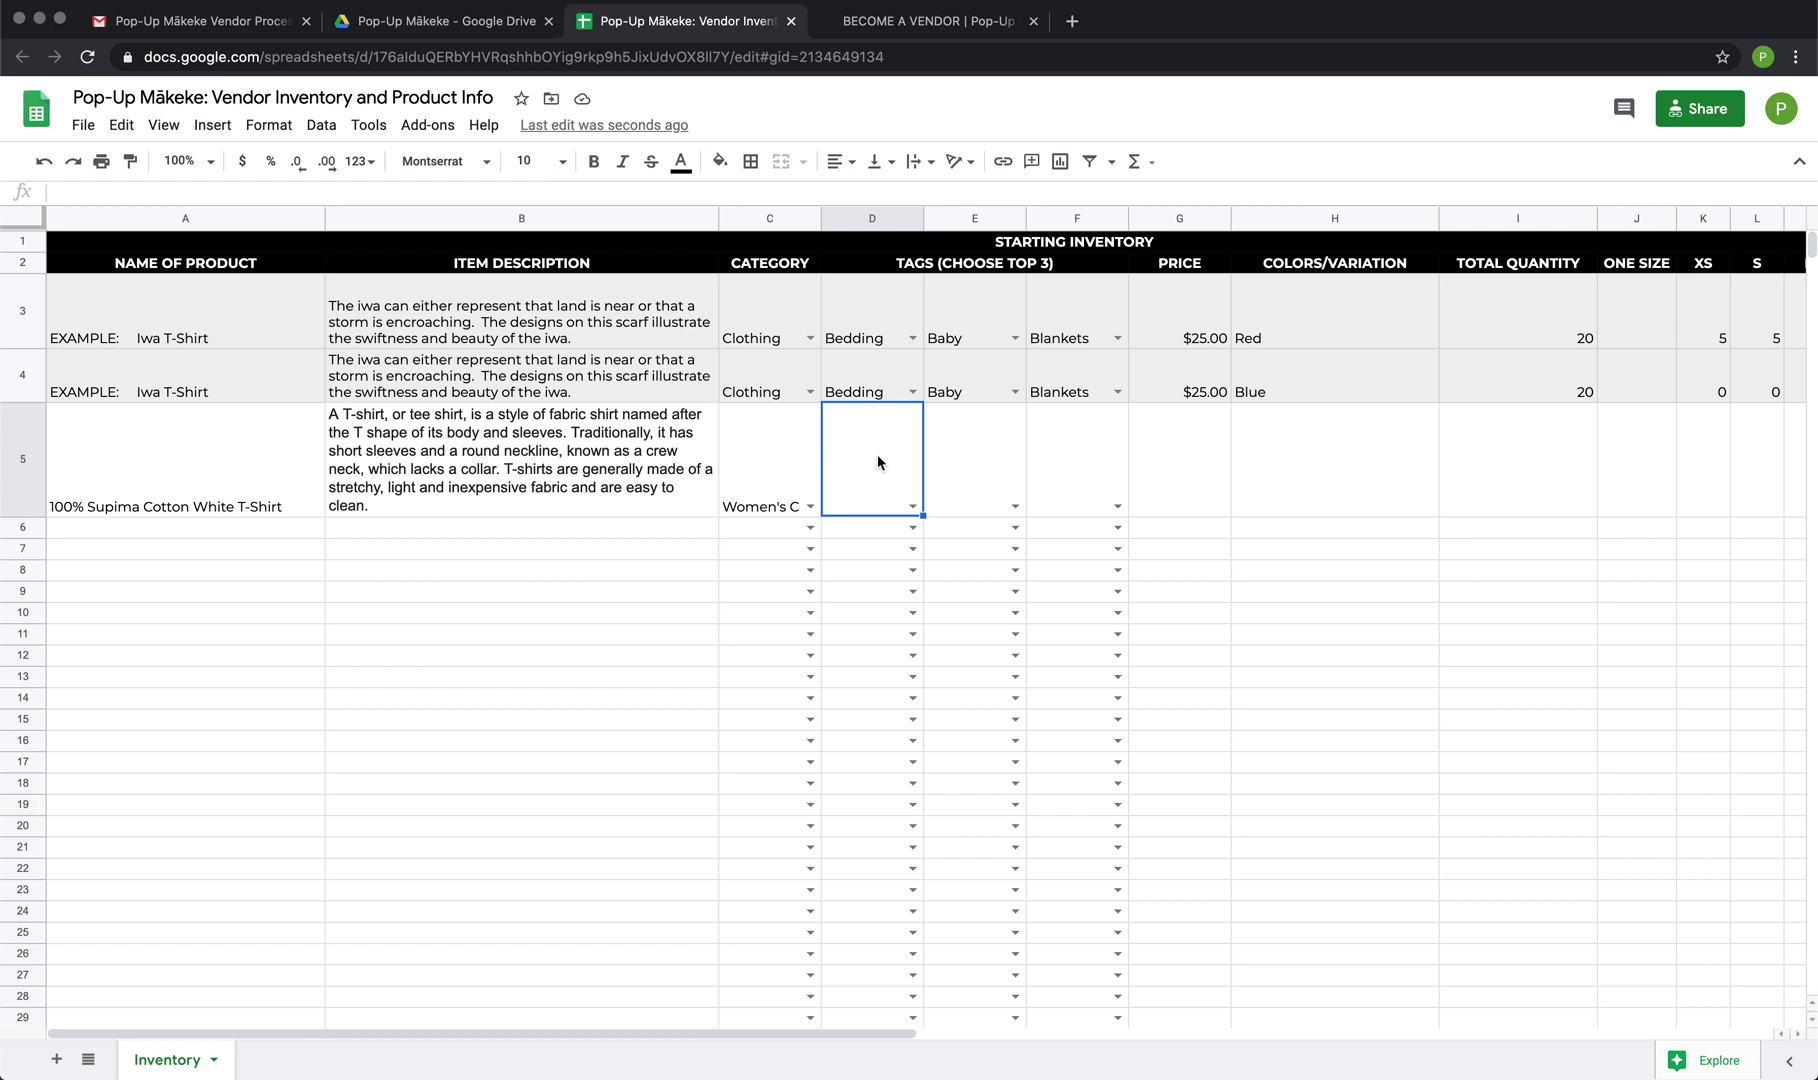
click(912, 507)
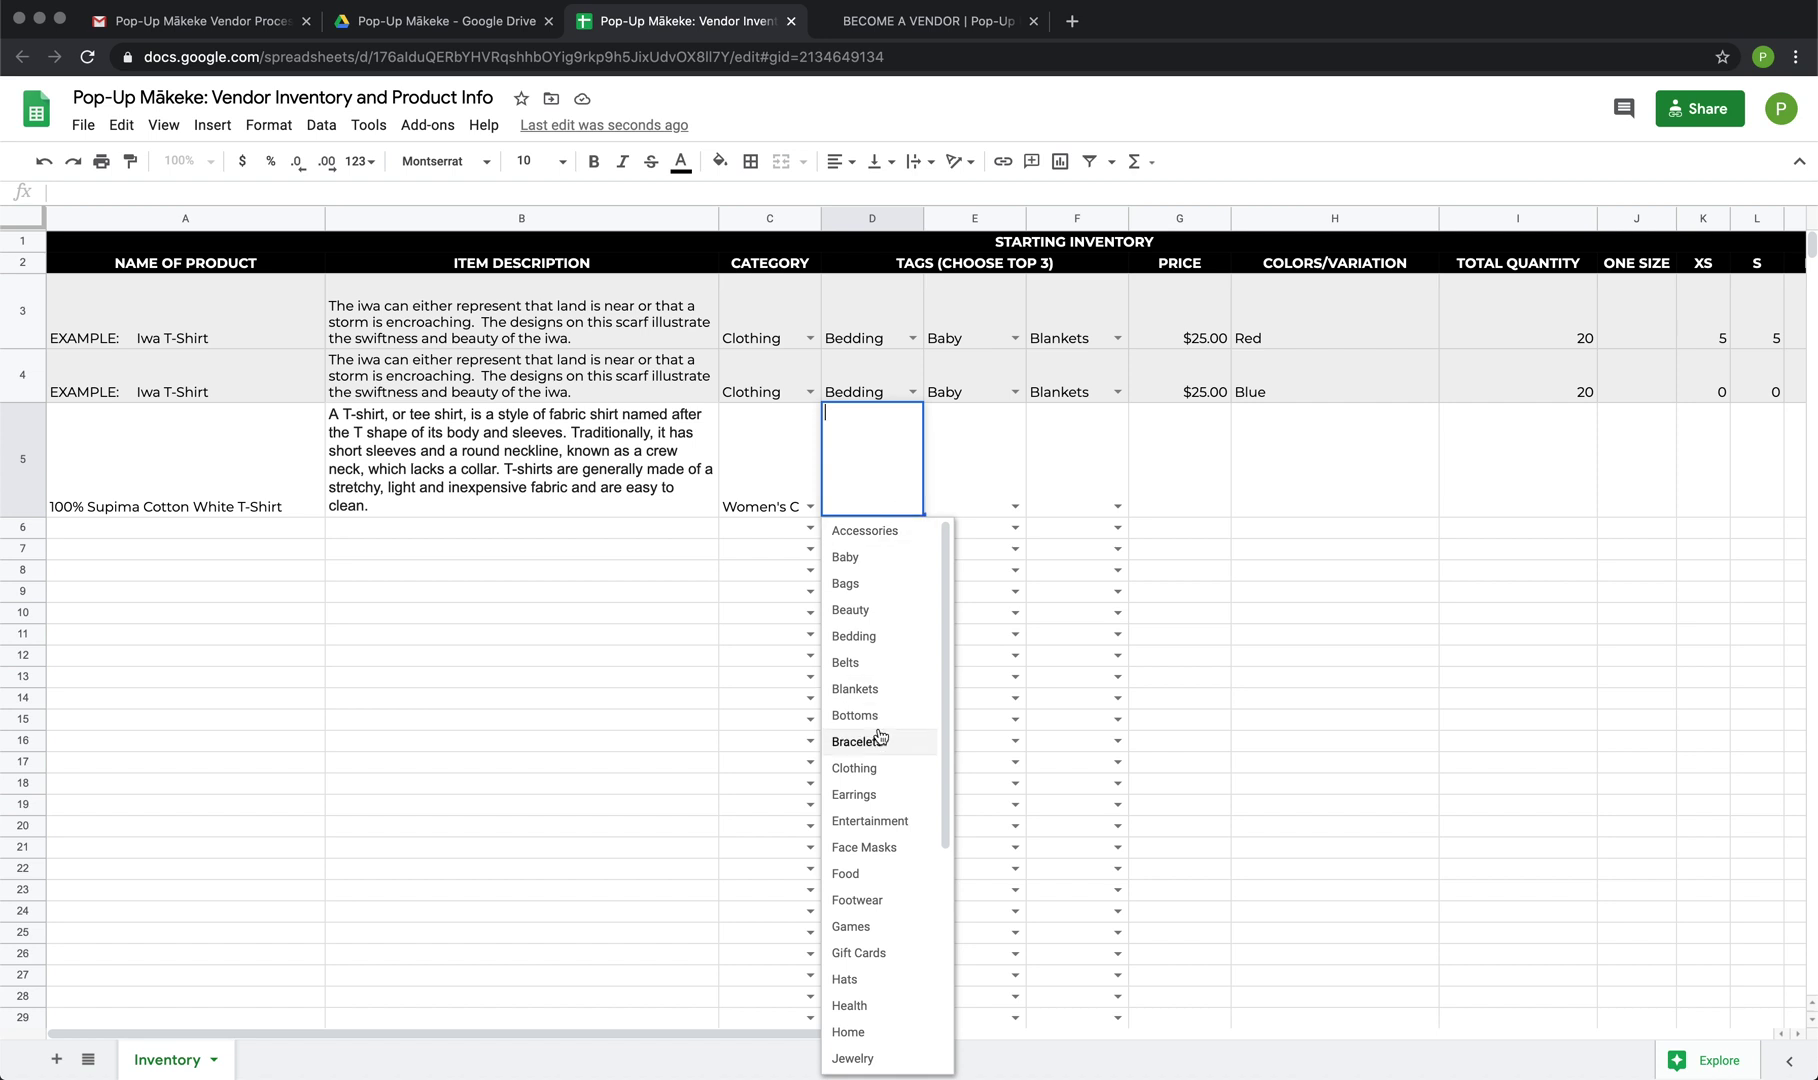
scroll(880, 737, down, 5)
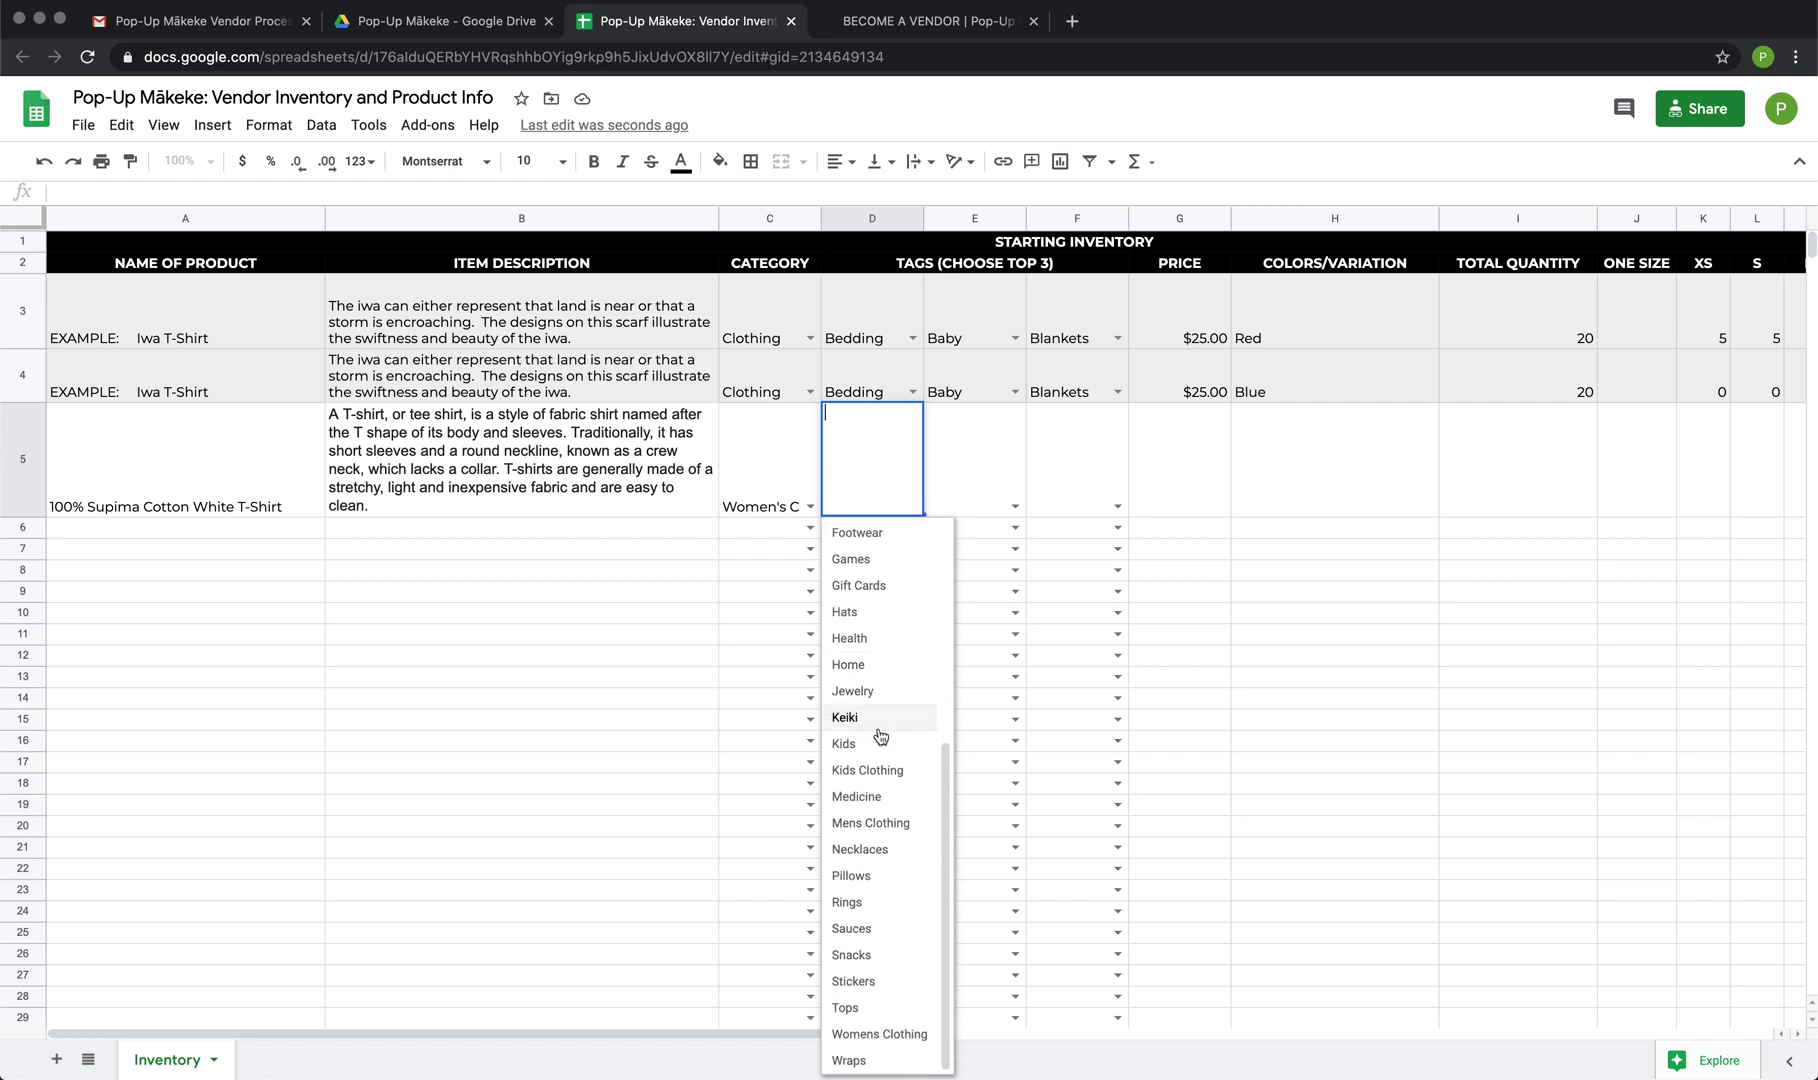
click(899, 1036)
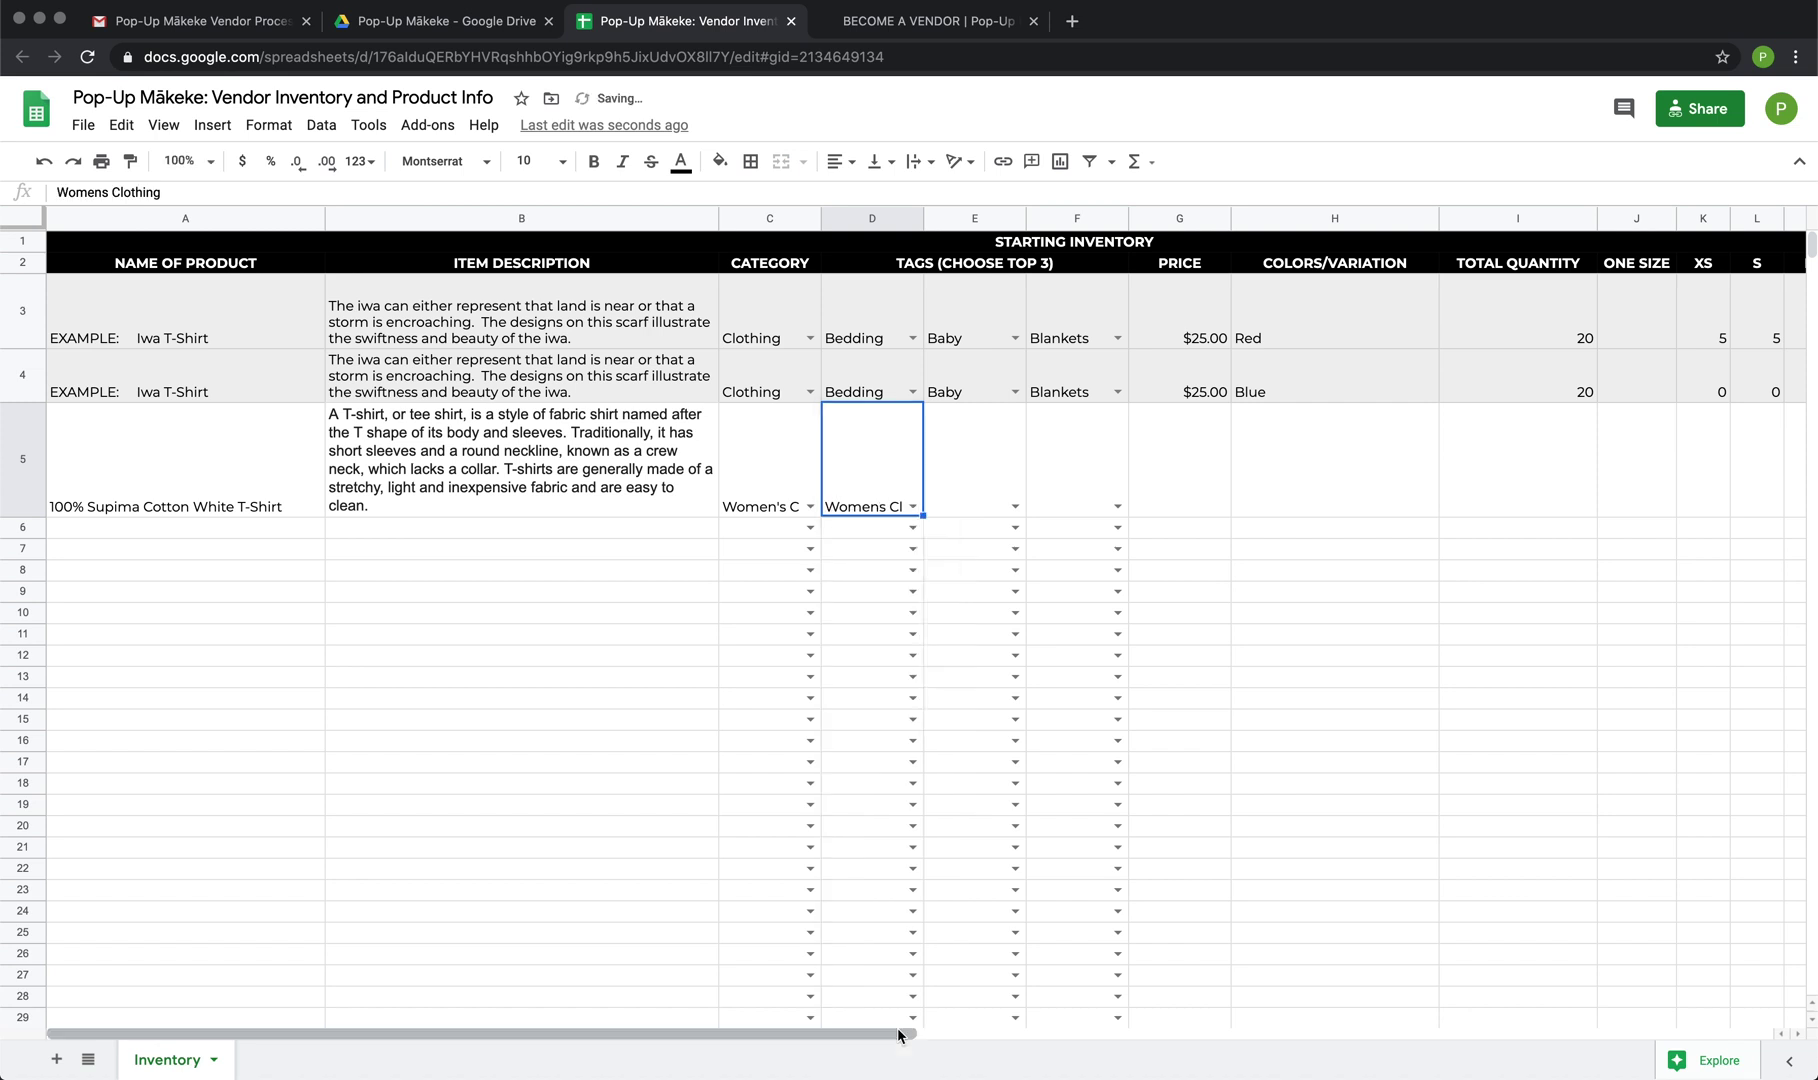
Choose "Tops" as the white T-shirt's second tag in row 5
click(1015, 507)
scroll(974, 900, down, 5)
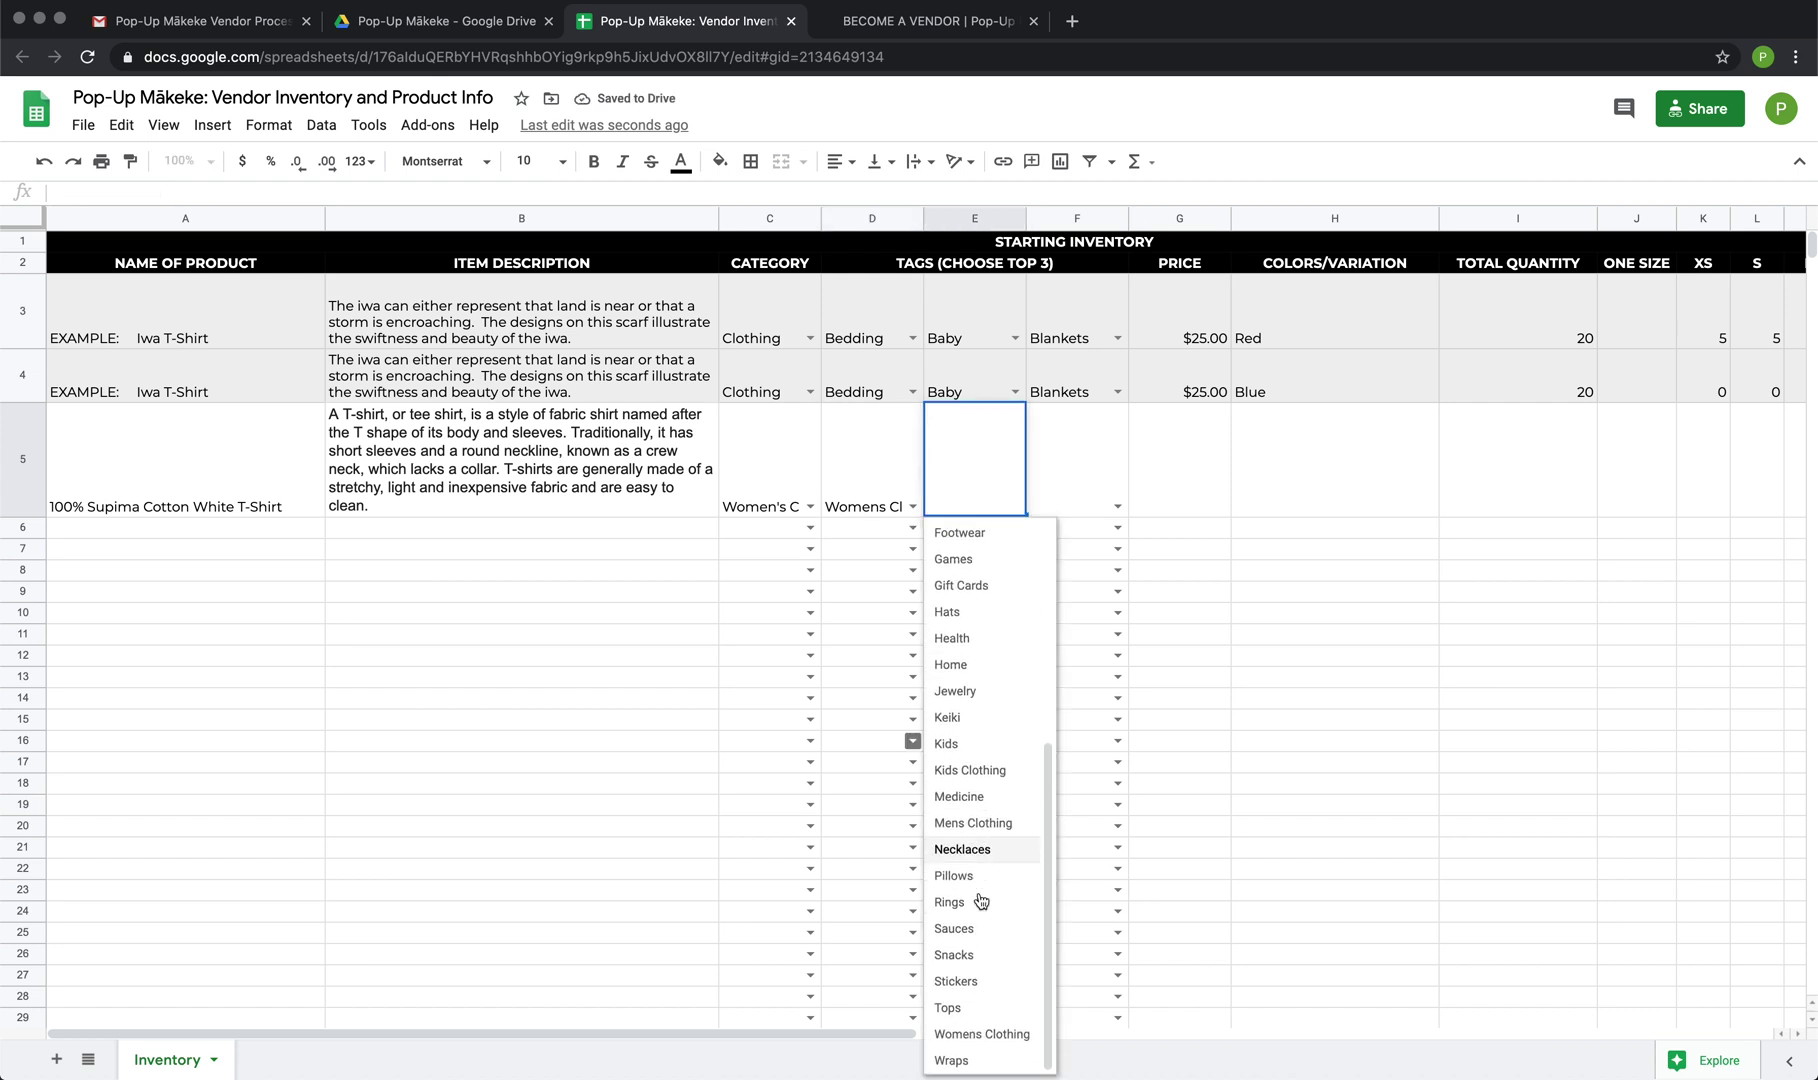
click(946, 1008)
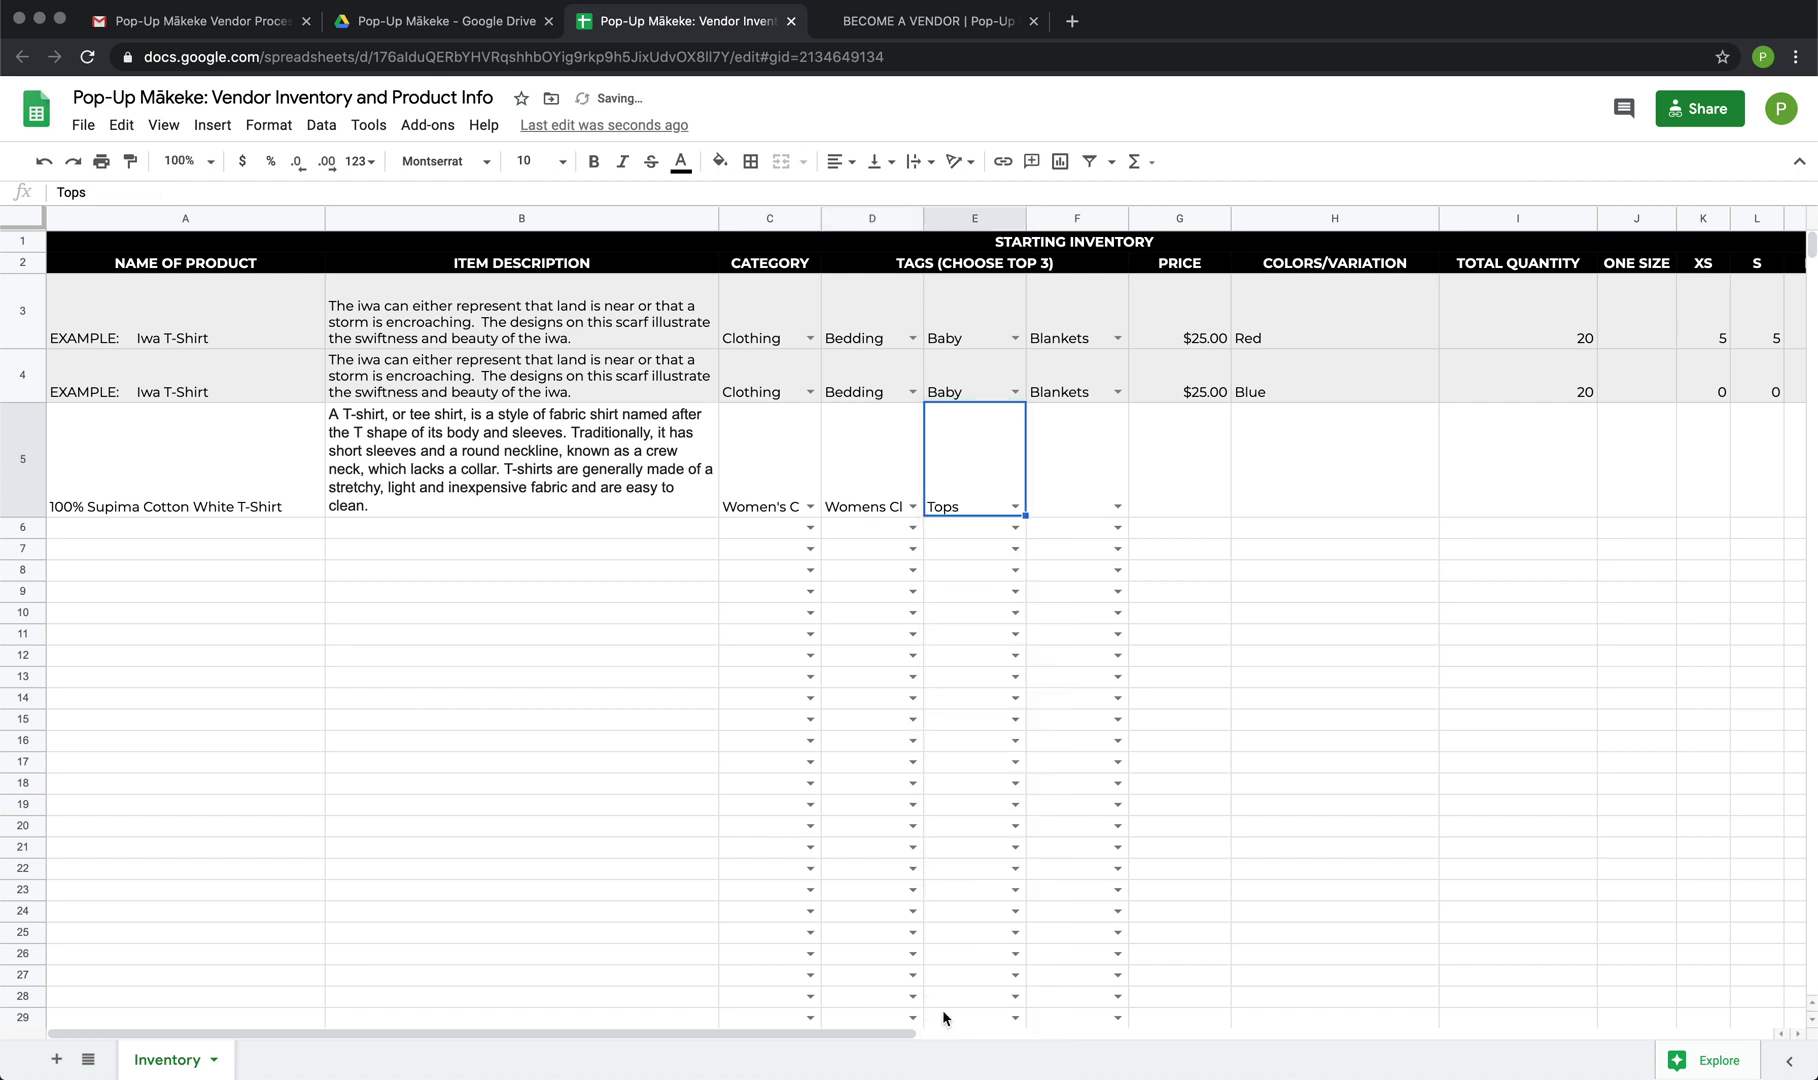
Choose "Clothing" as the white T-shirt's third tag in row 5 and set its price to 20.00
click(1117, 506)
scroll(1080, 690, down, 2)
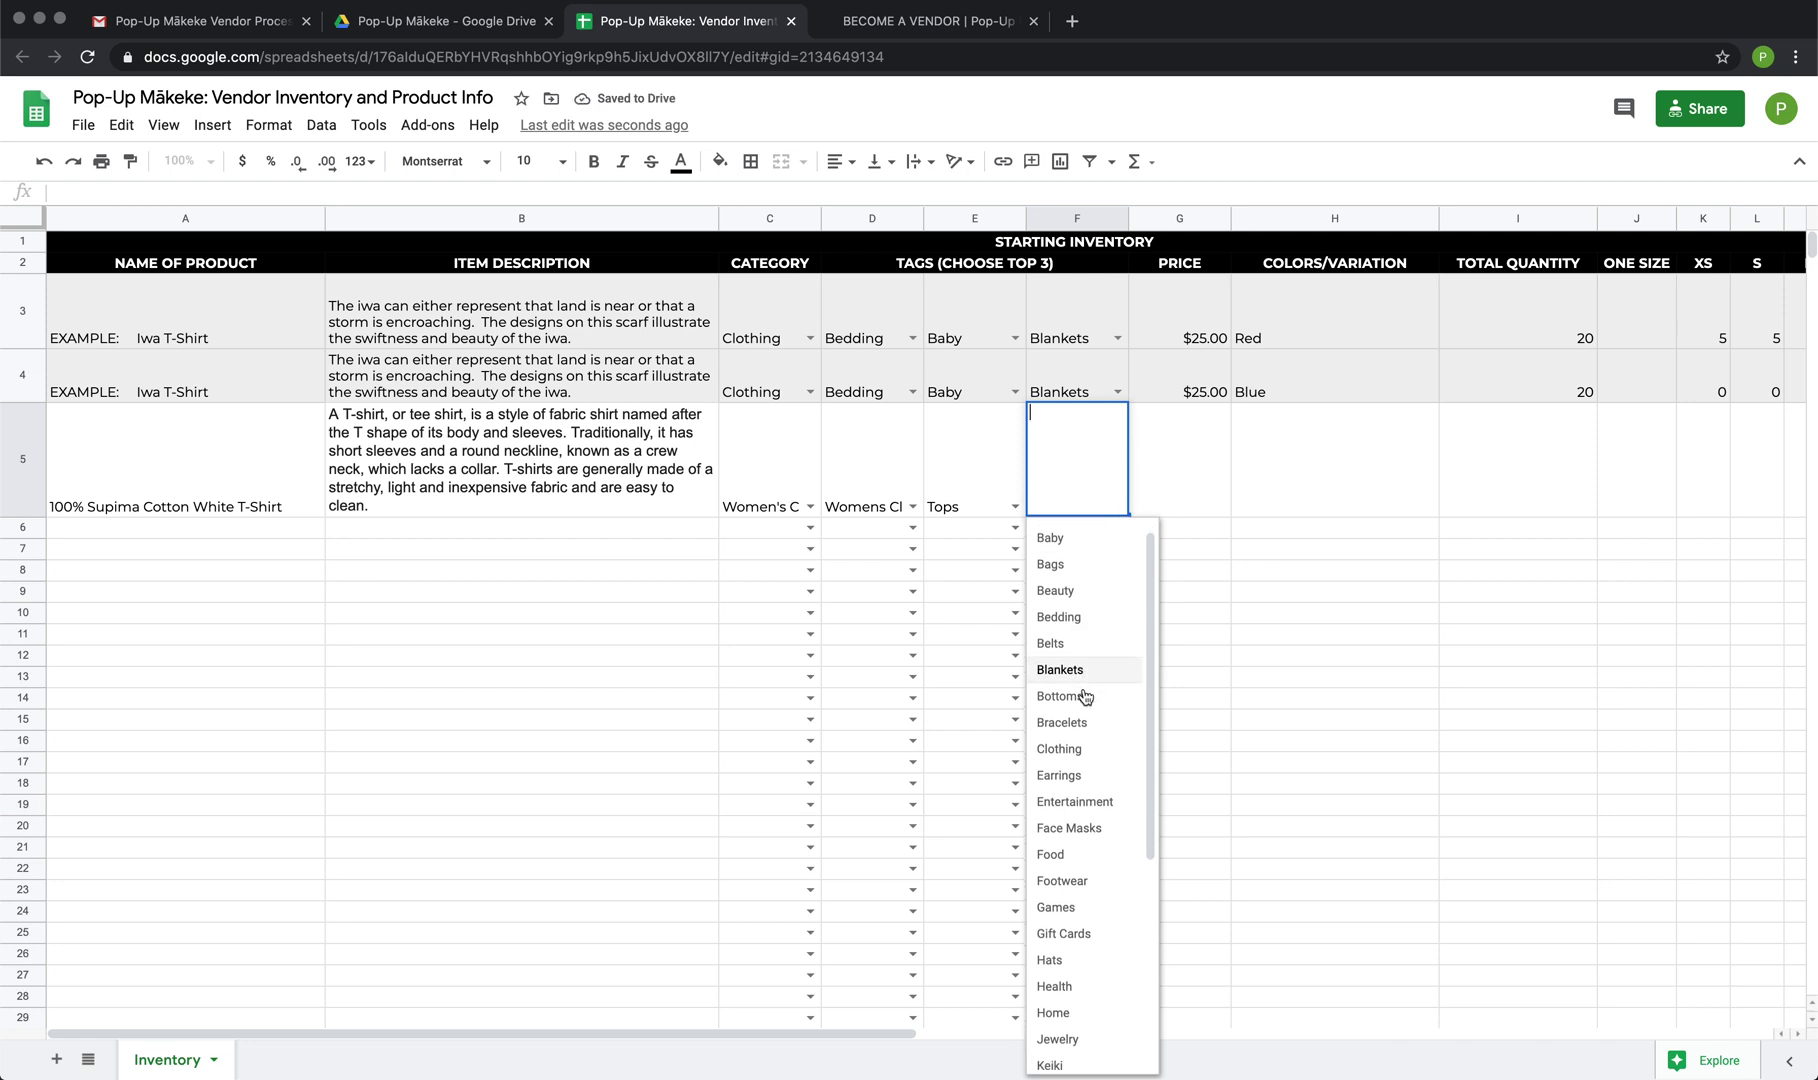
scroll(1085, 697, down, 3)
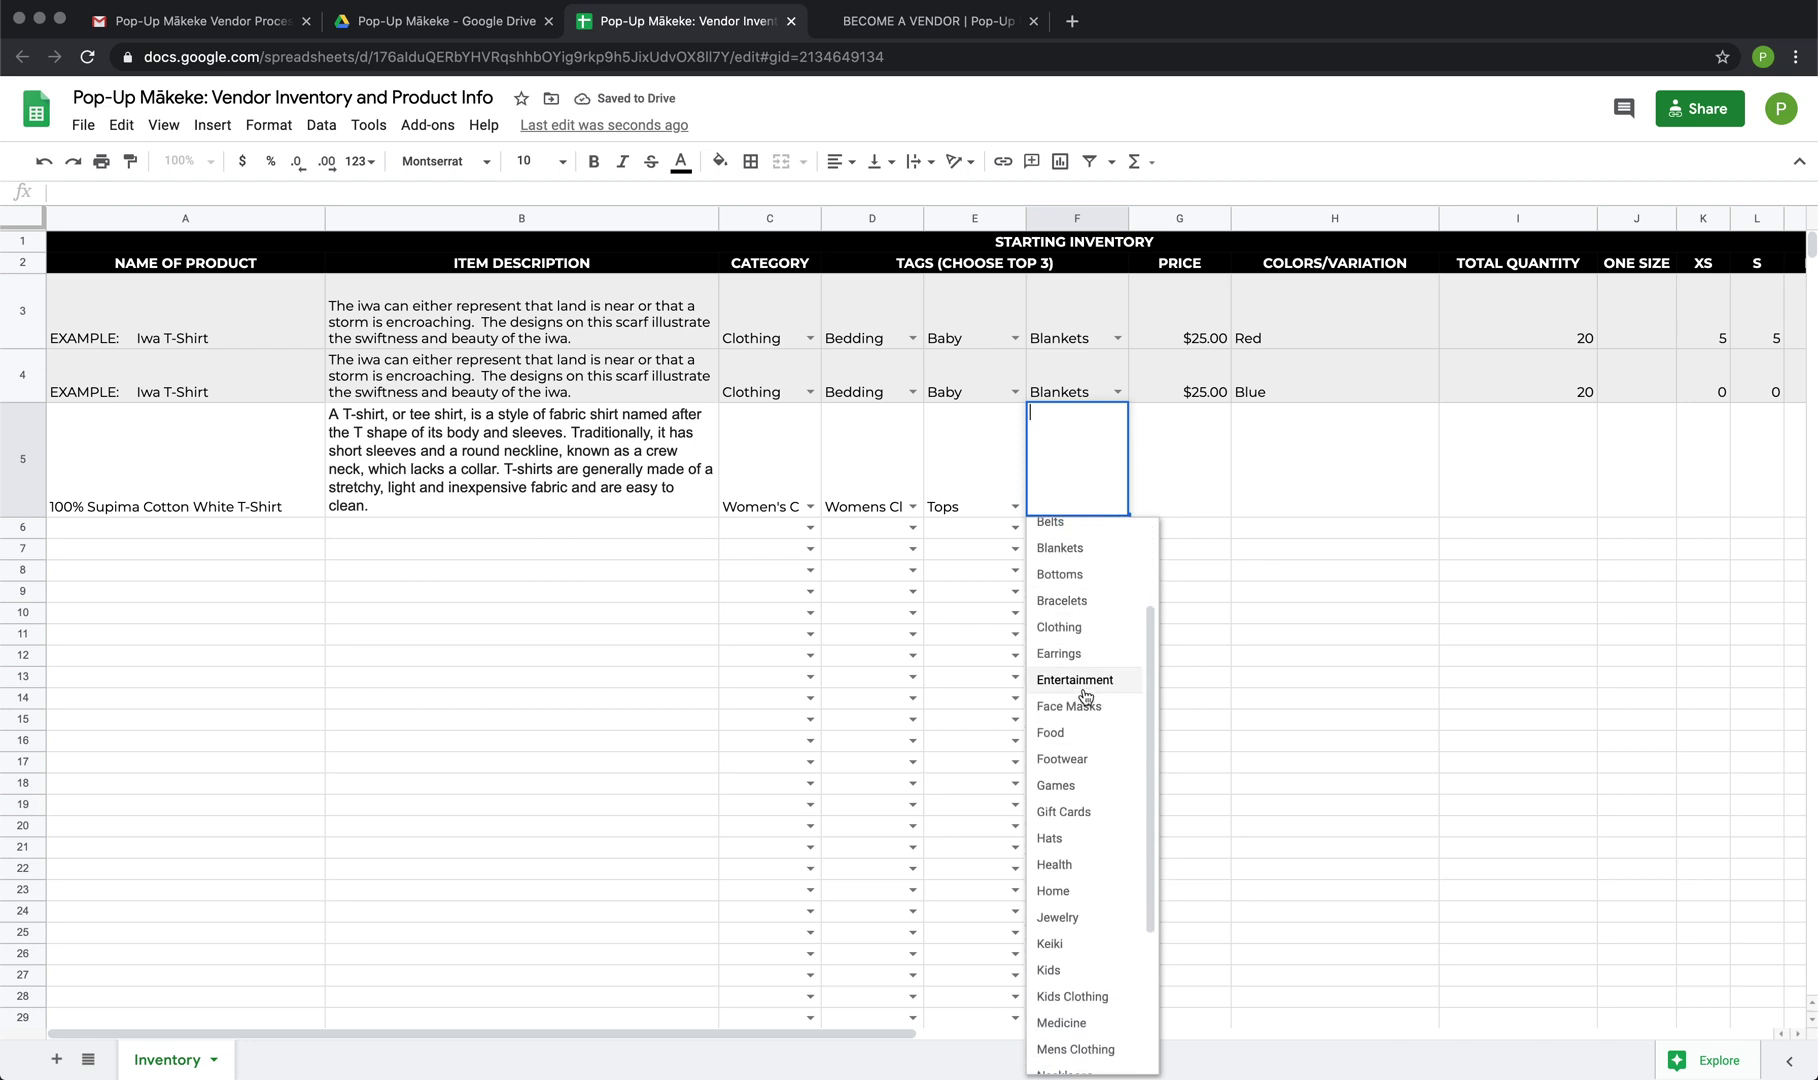
scroll(1085, 697, down, 5)
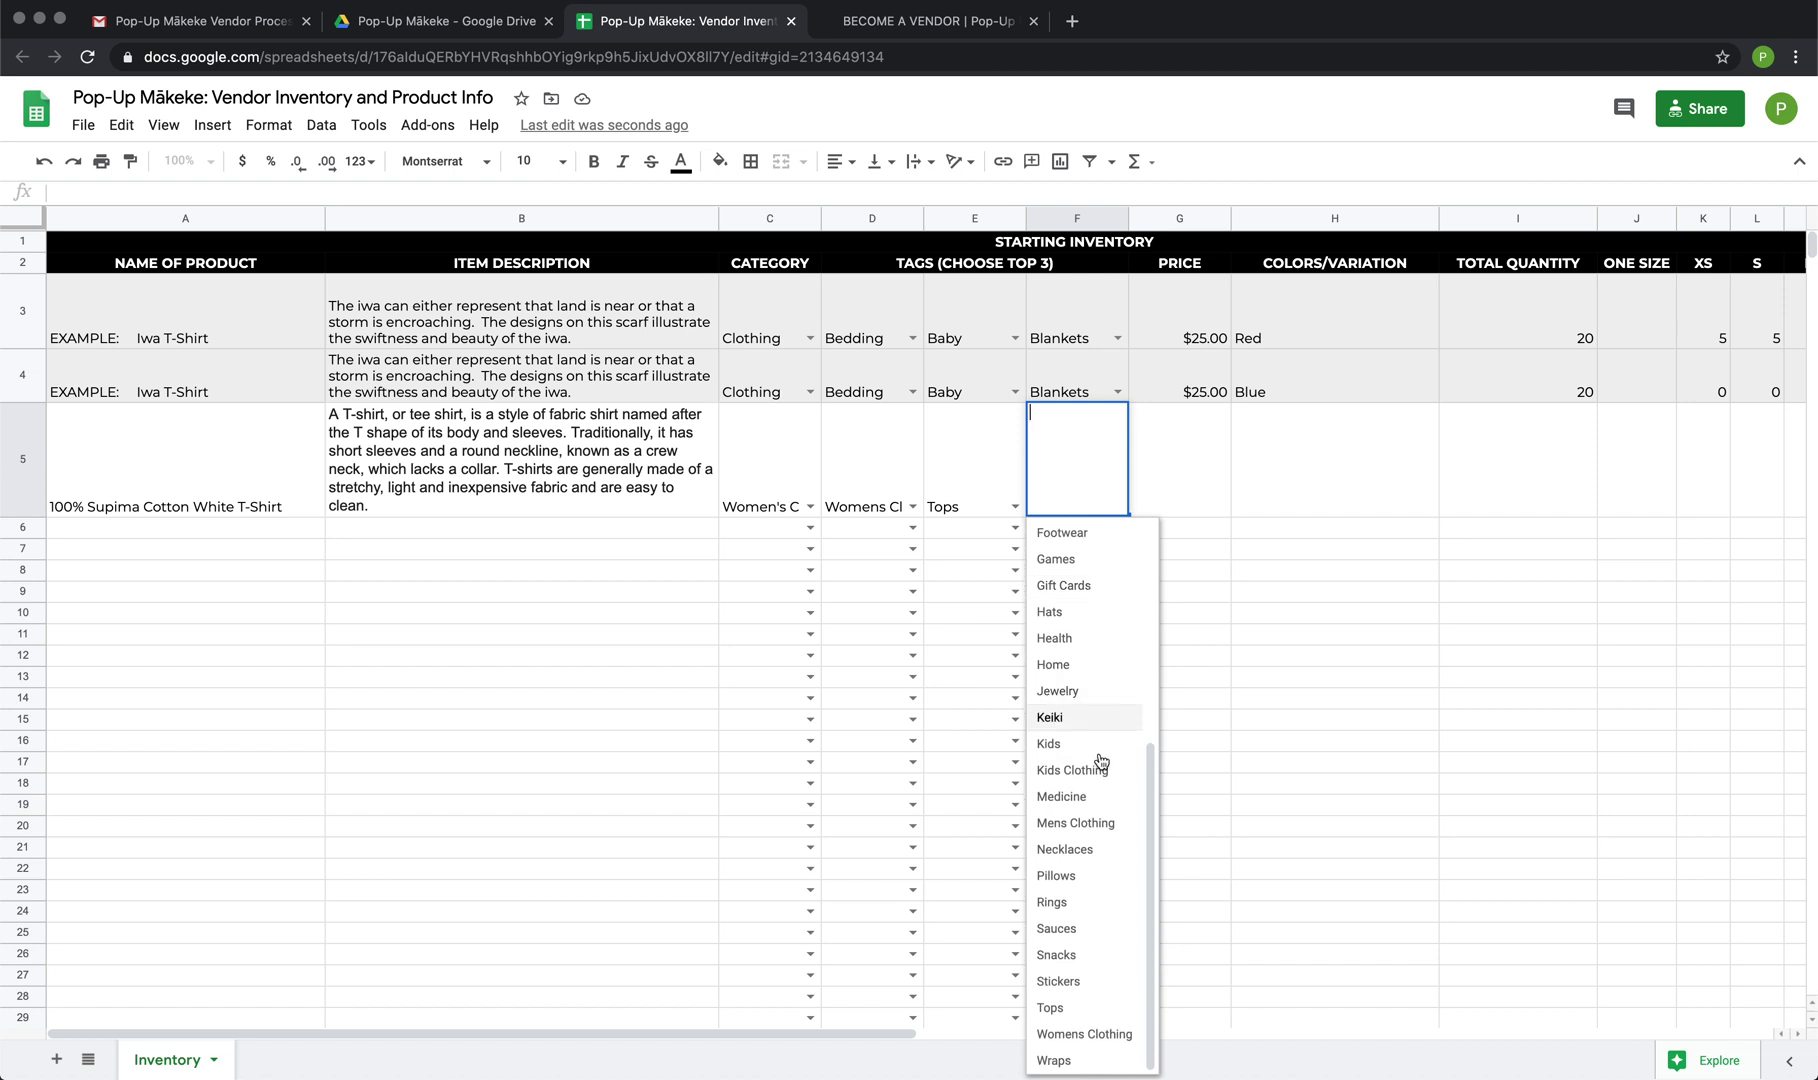
scroll(1105, 838, up, 5)
scroll(1105, 835, up, 5)
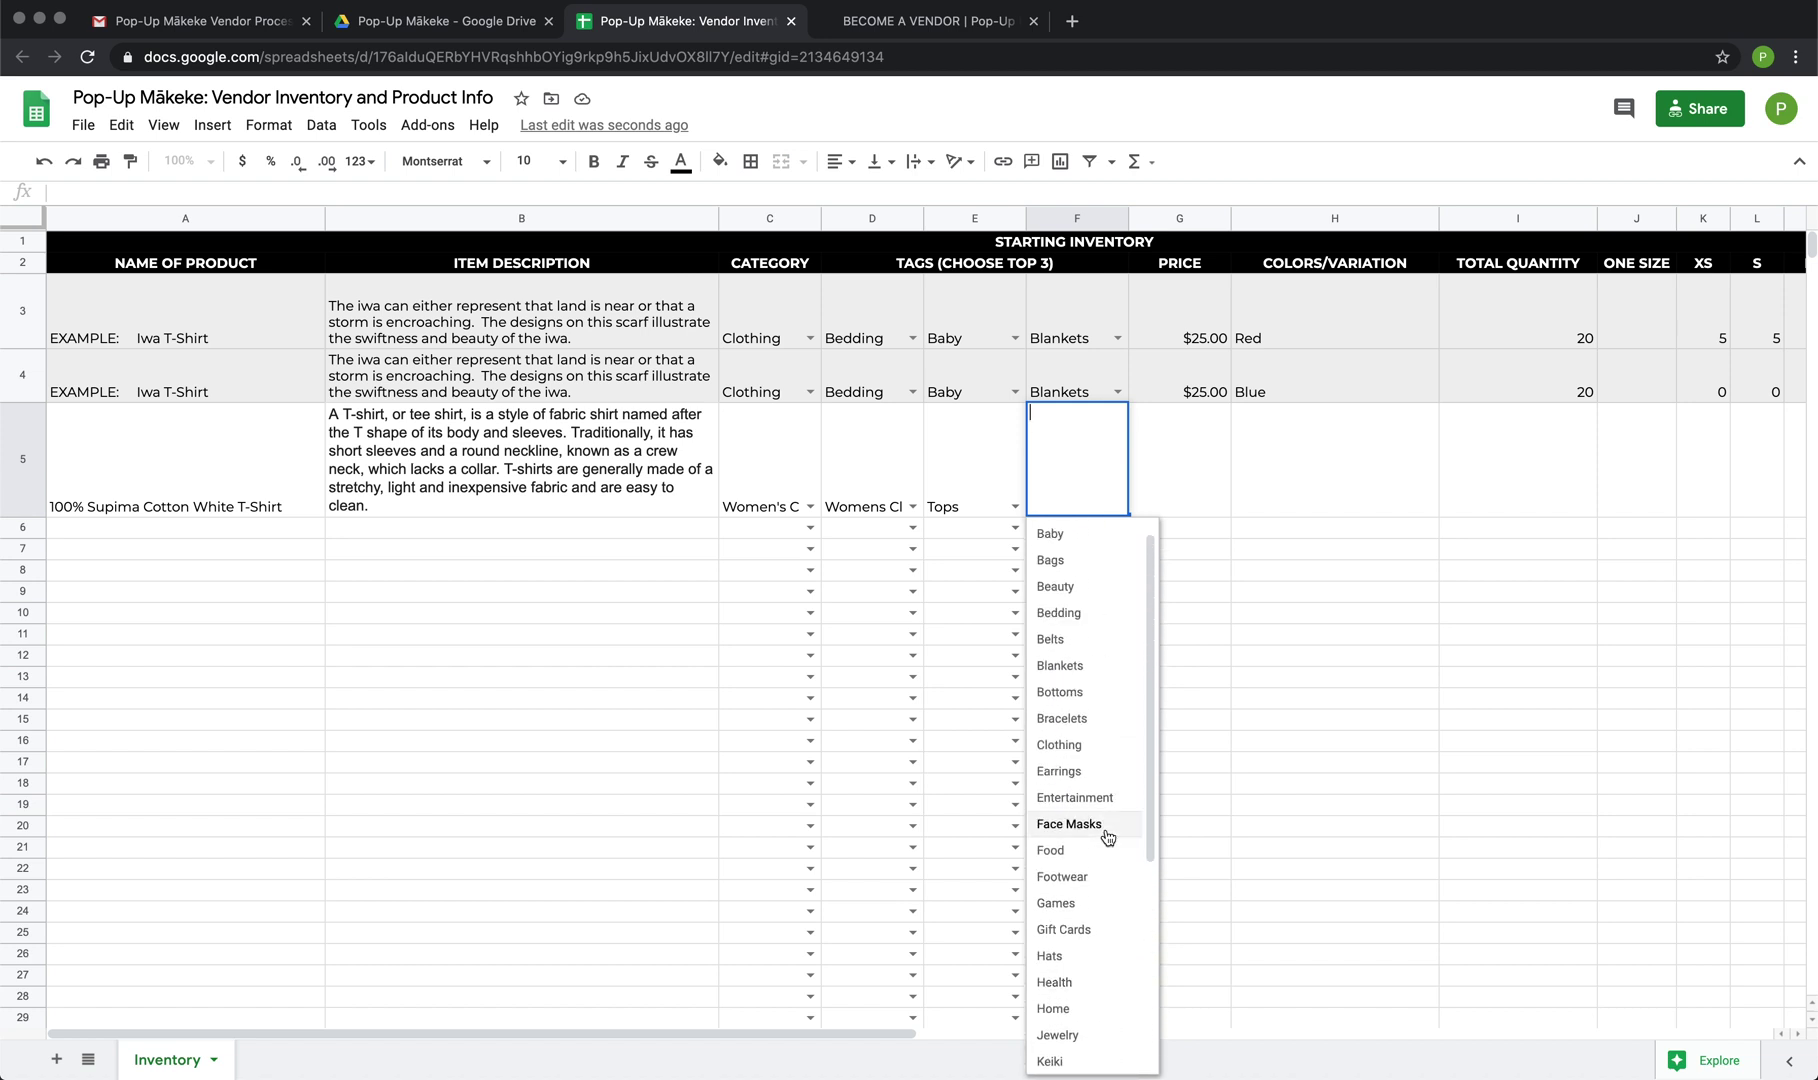
click(1059, 768)
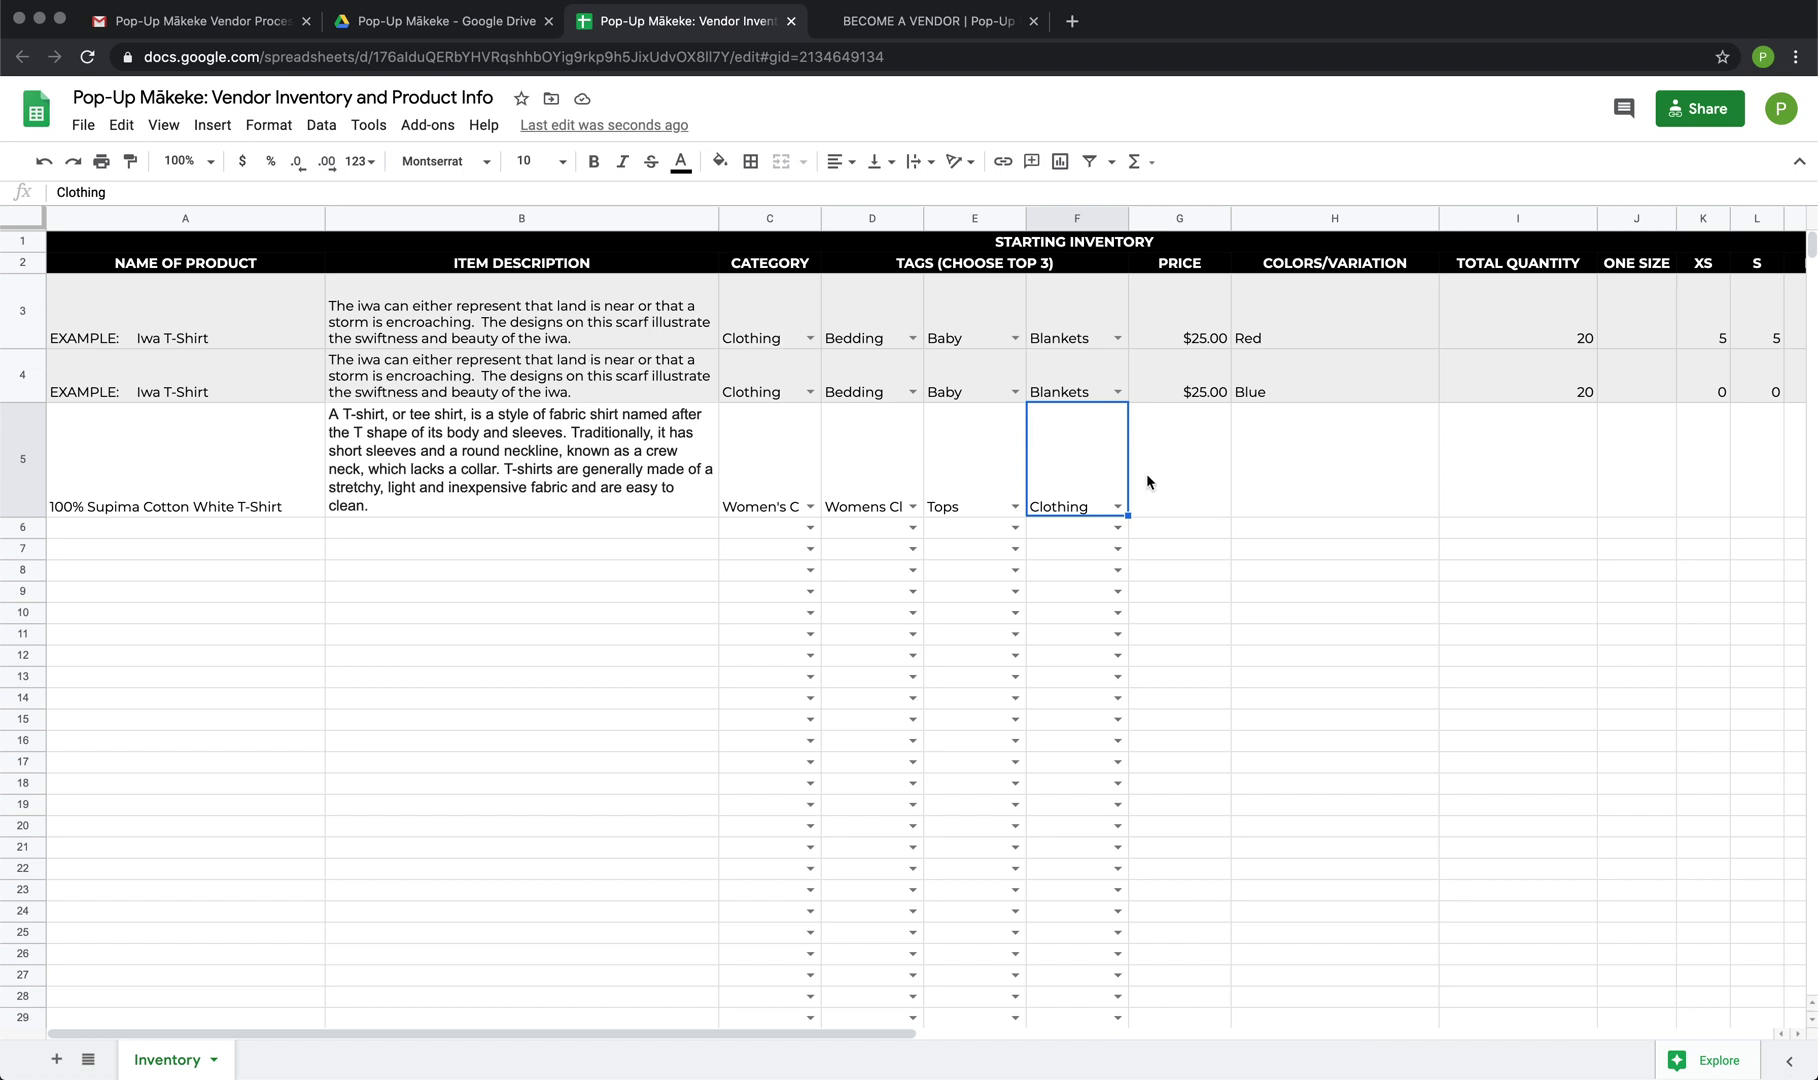
click(1217, 490)
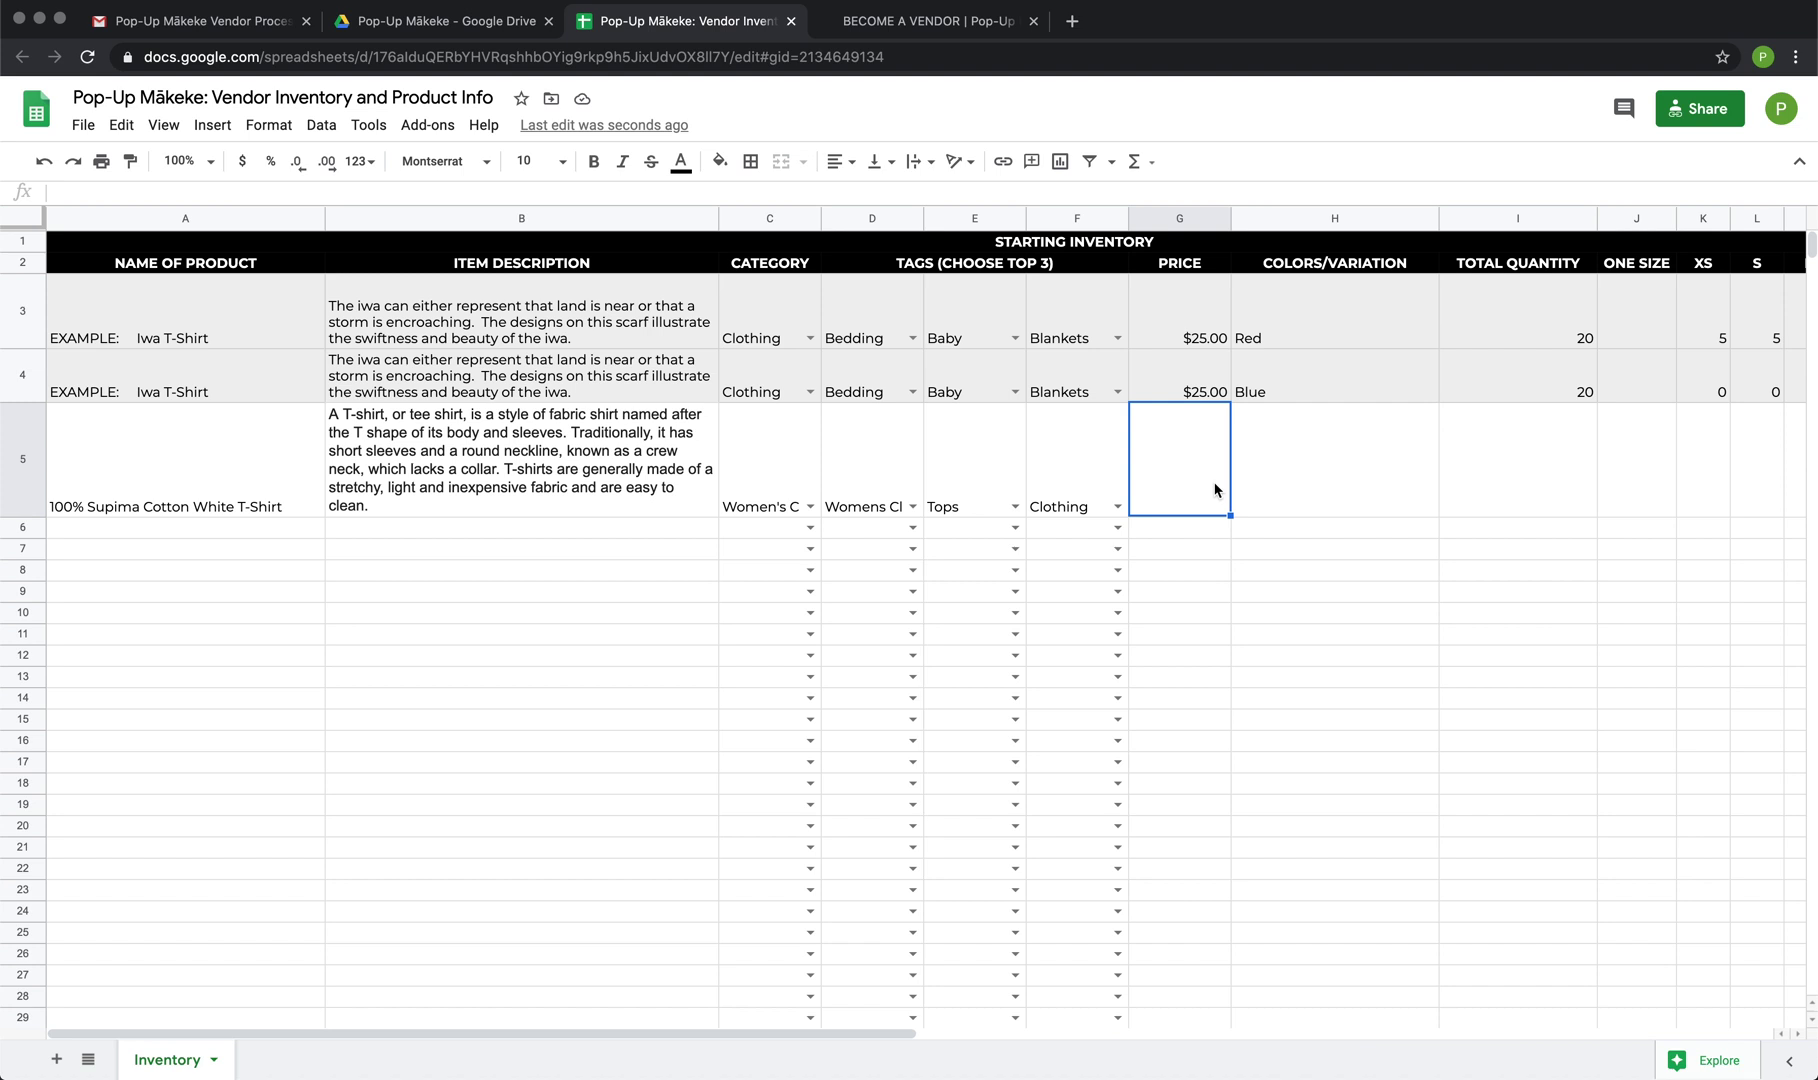
text(20.00)
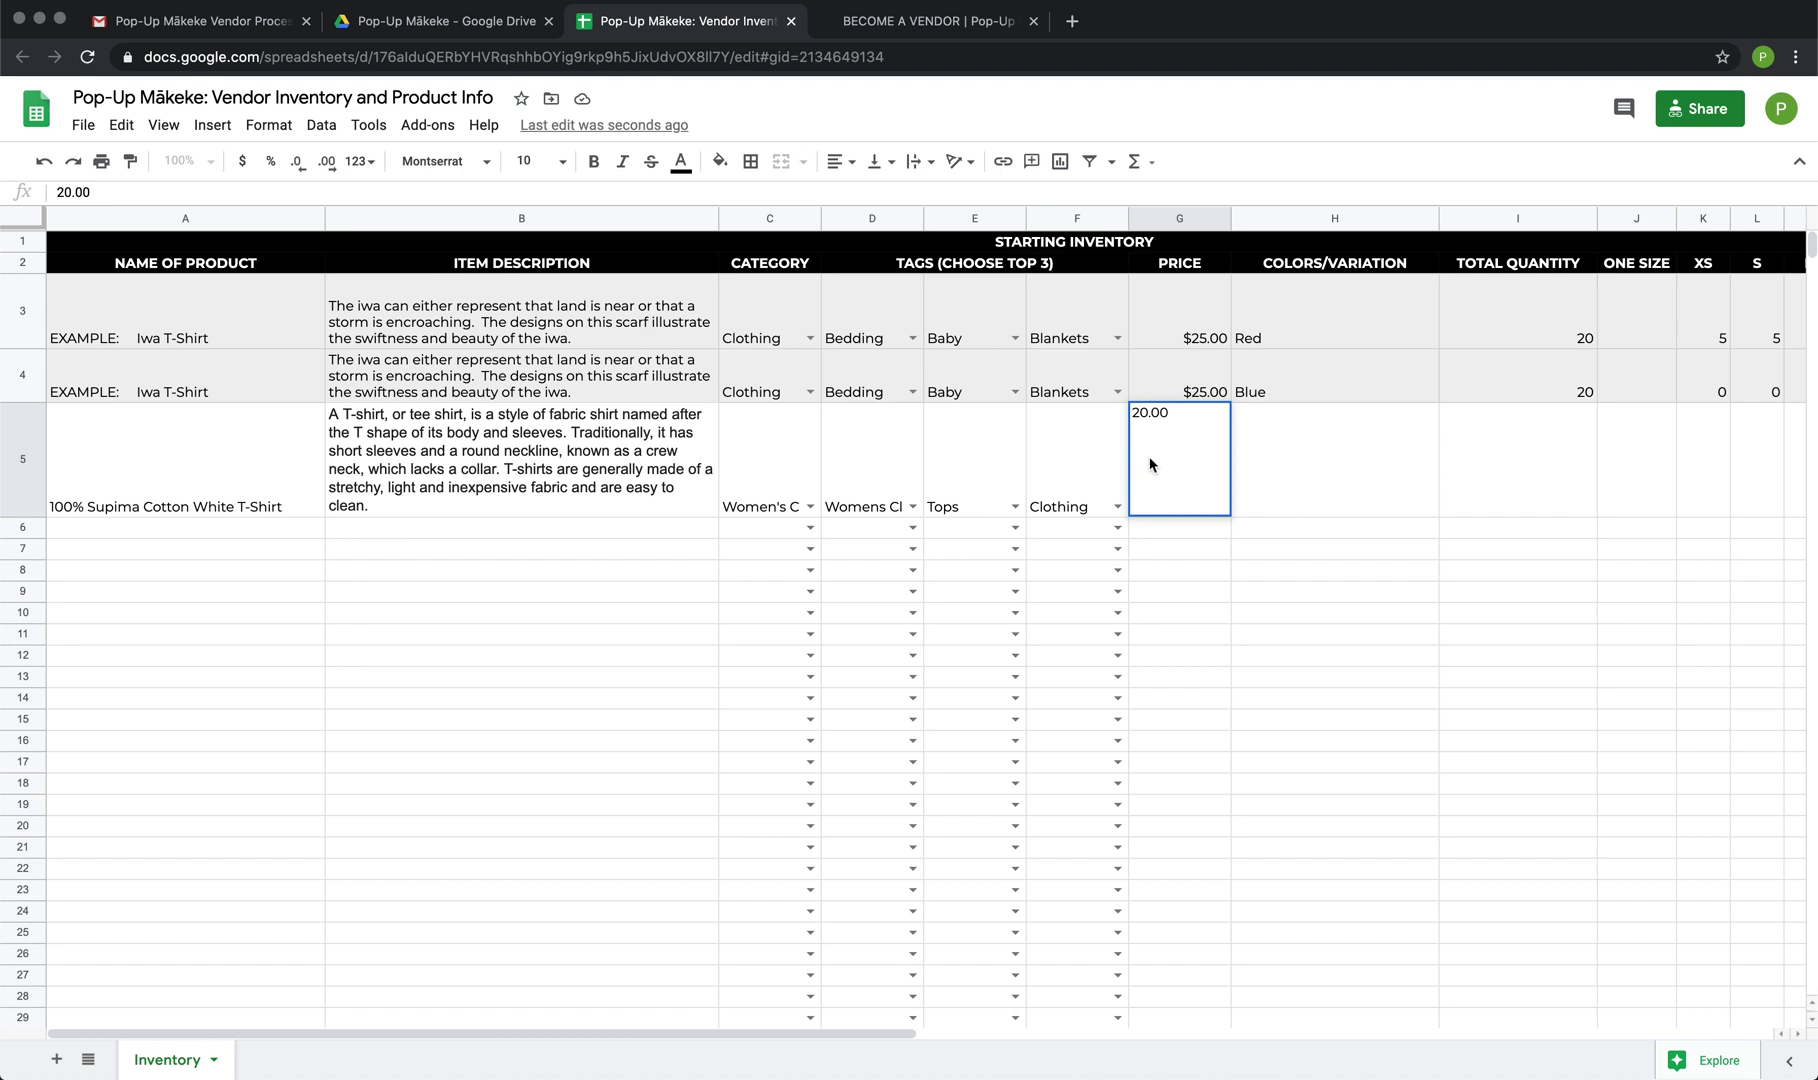
Enter "White" in row 5 and "Black" in row 6 of the colors/variation column
click(1329, 464)
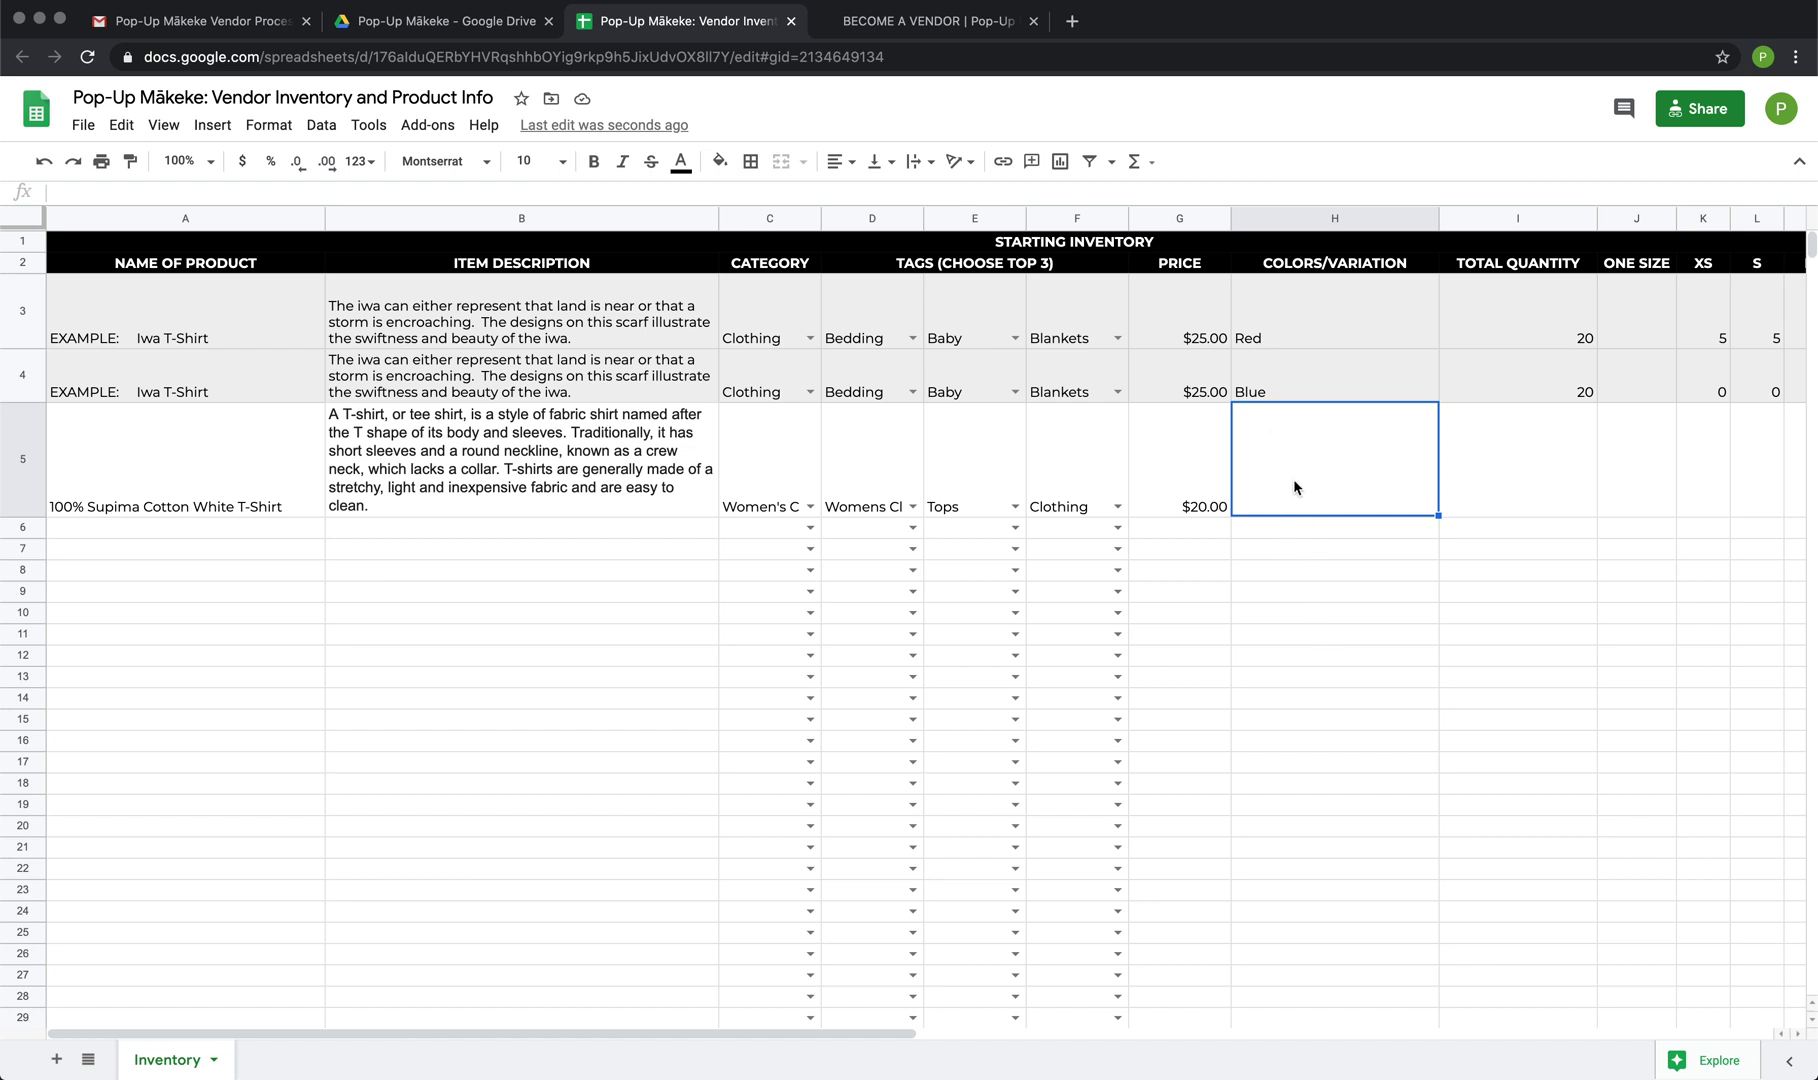
text(White)
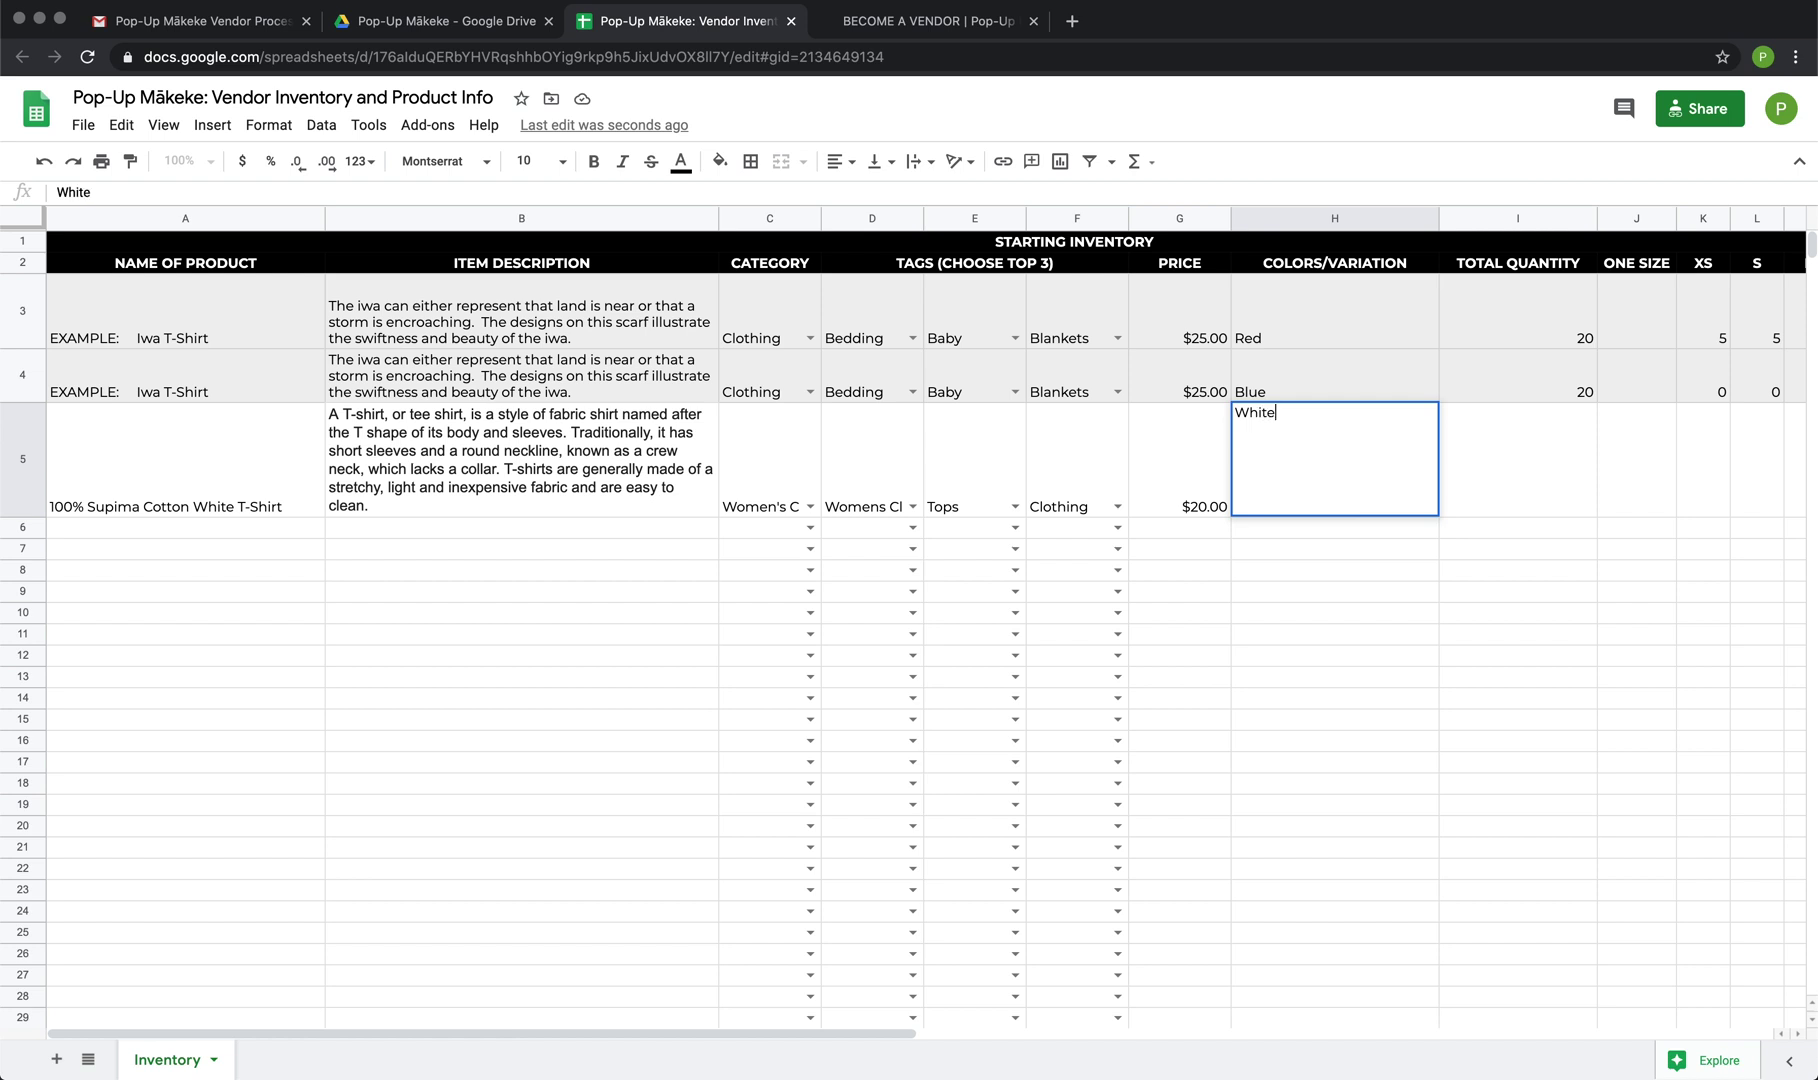
key(Return)
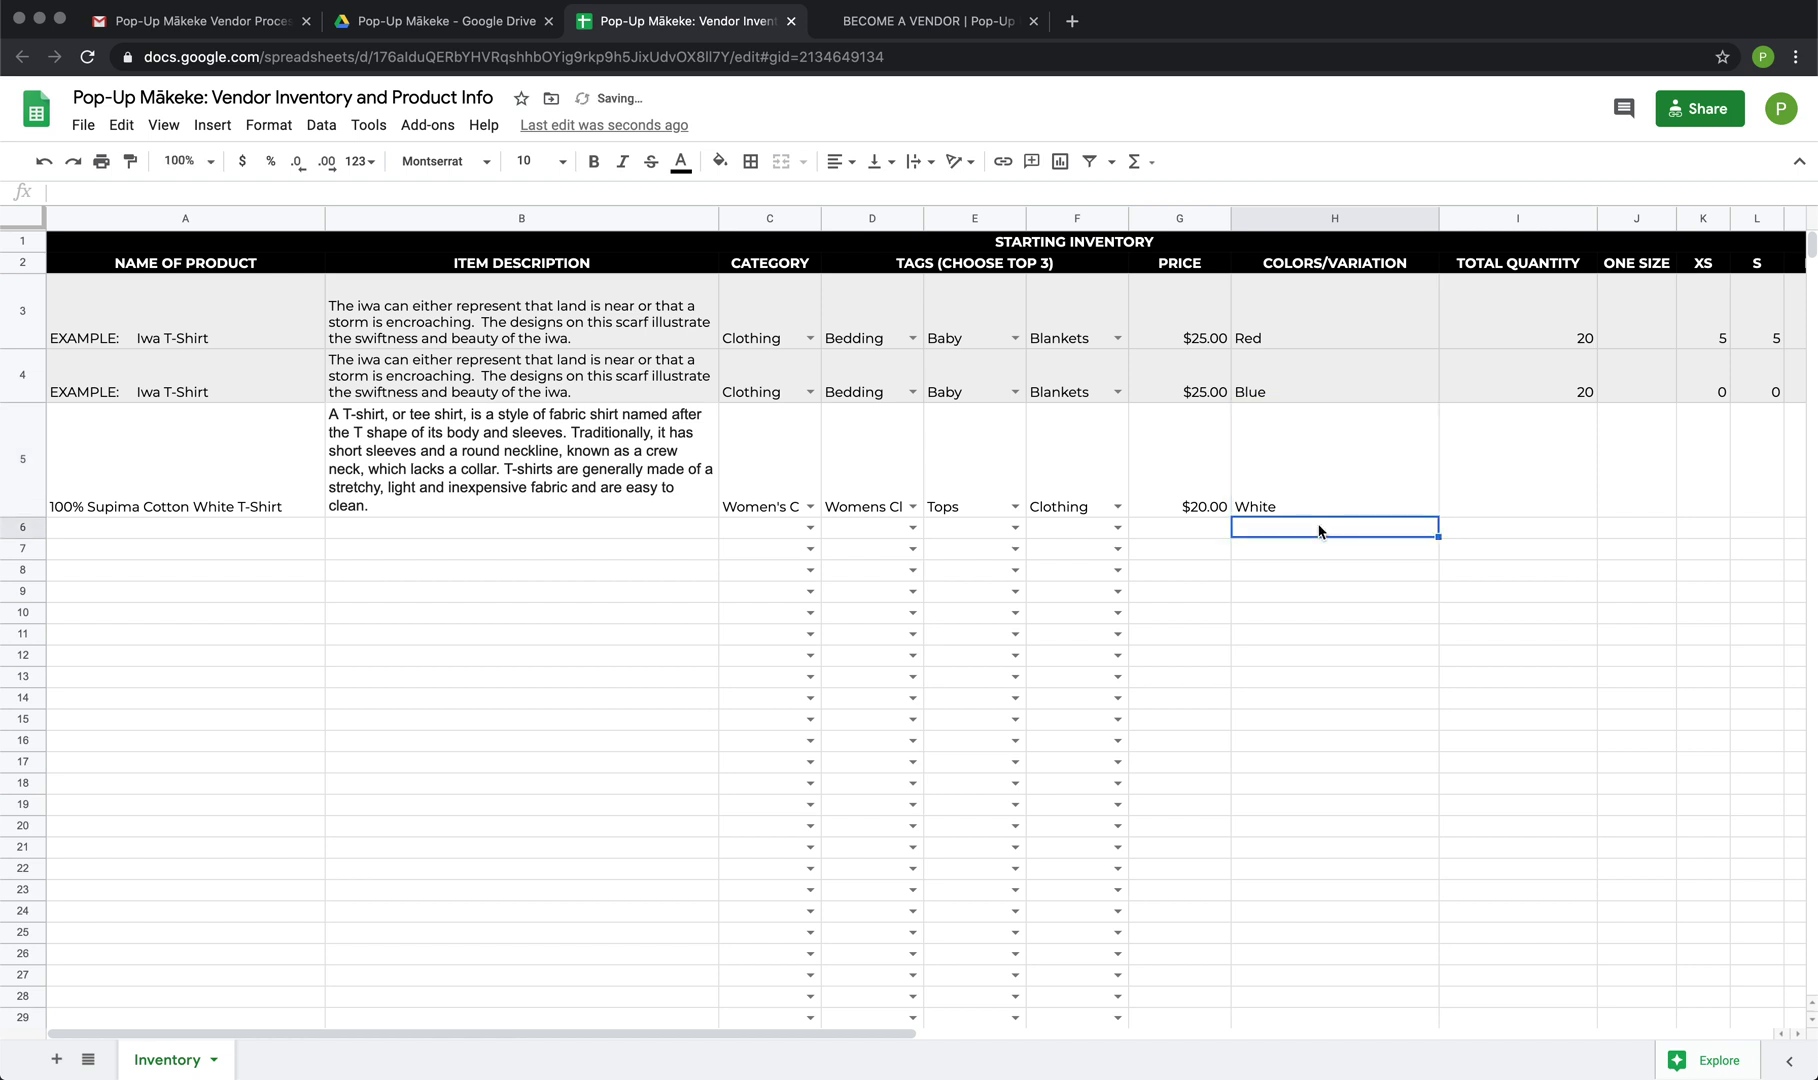
text(Black)
key(Return)
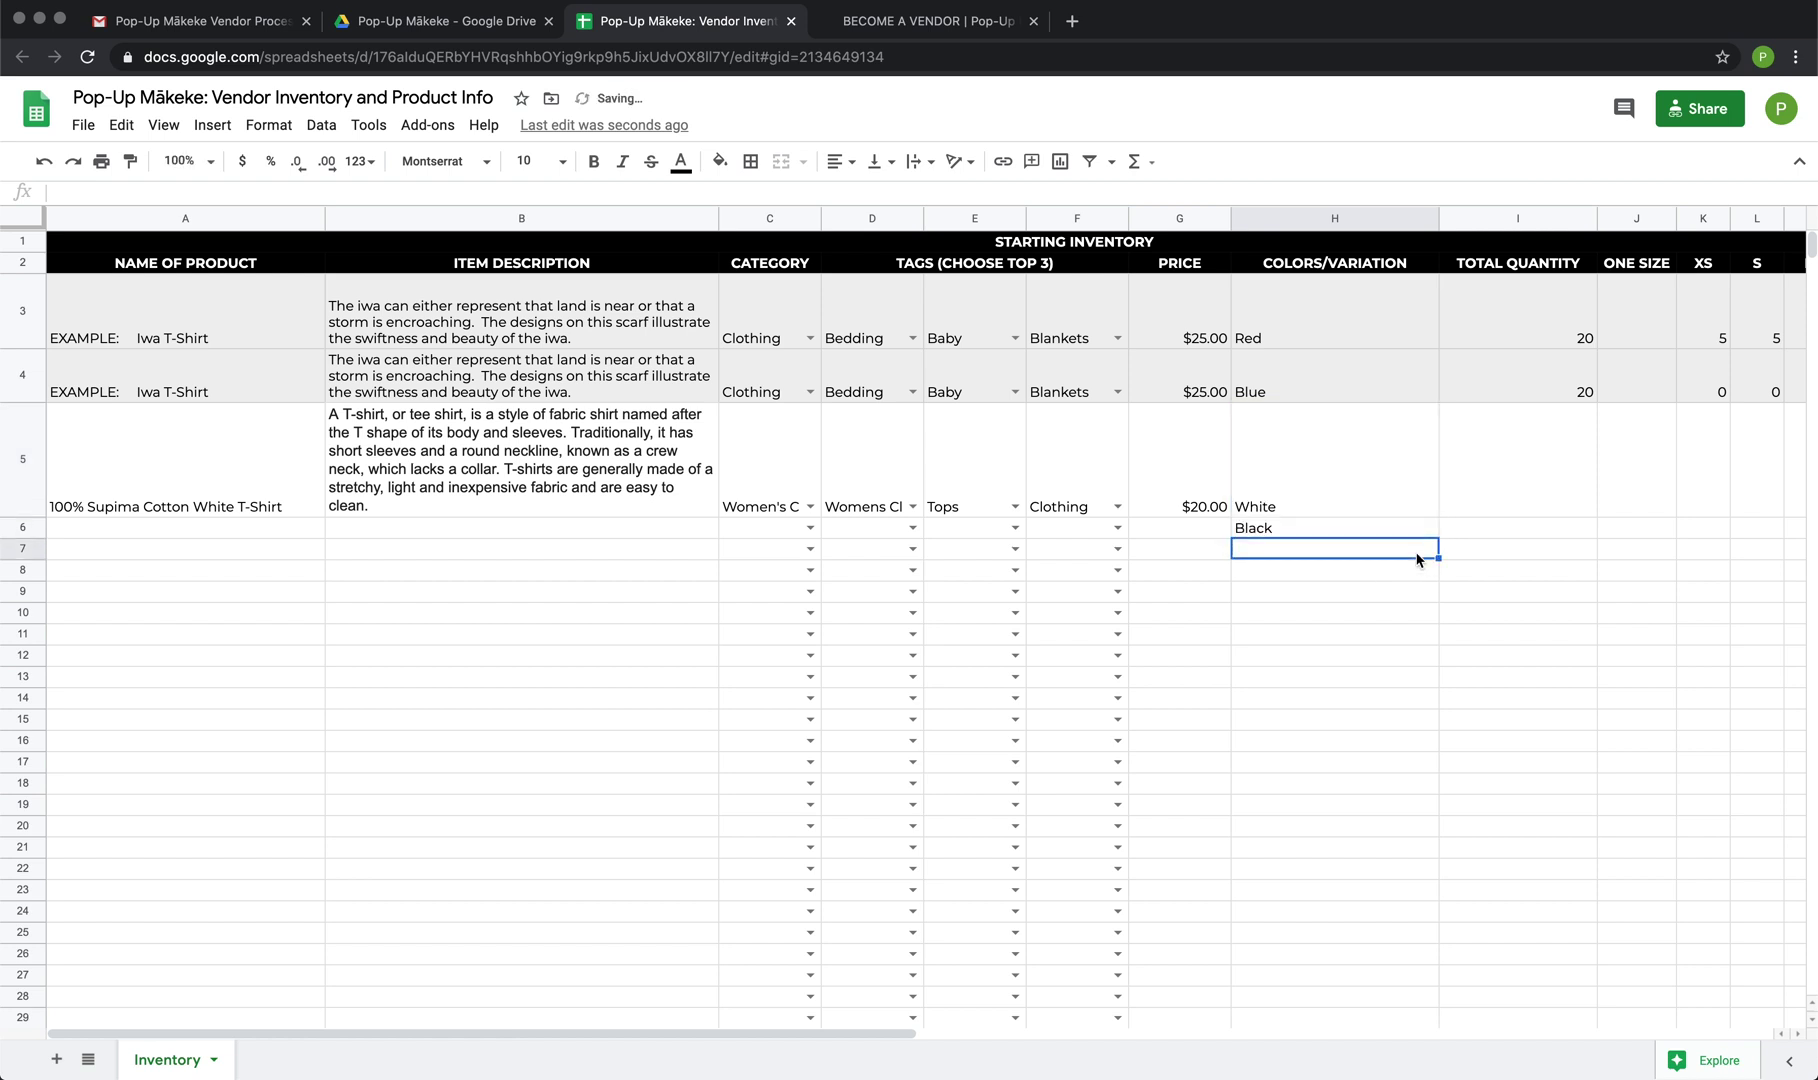
Clear the color entries "Black" and "White" from rows 6 and 5
click(1292, 530)
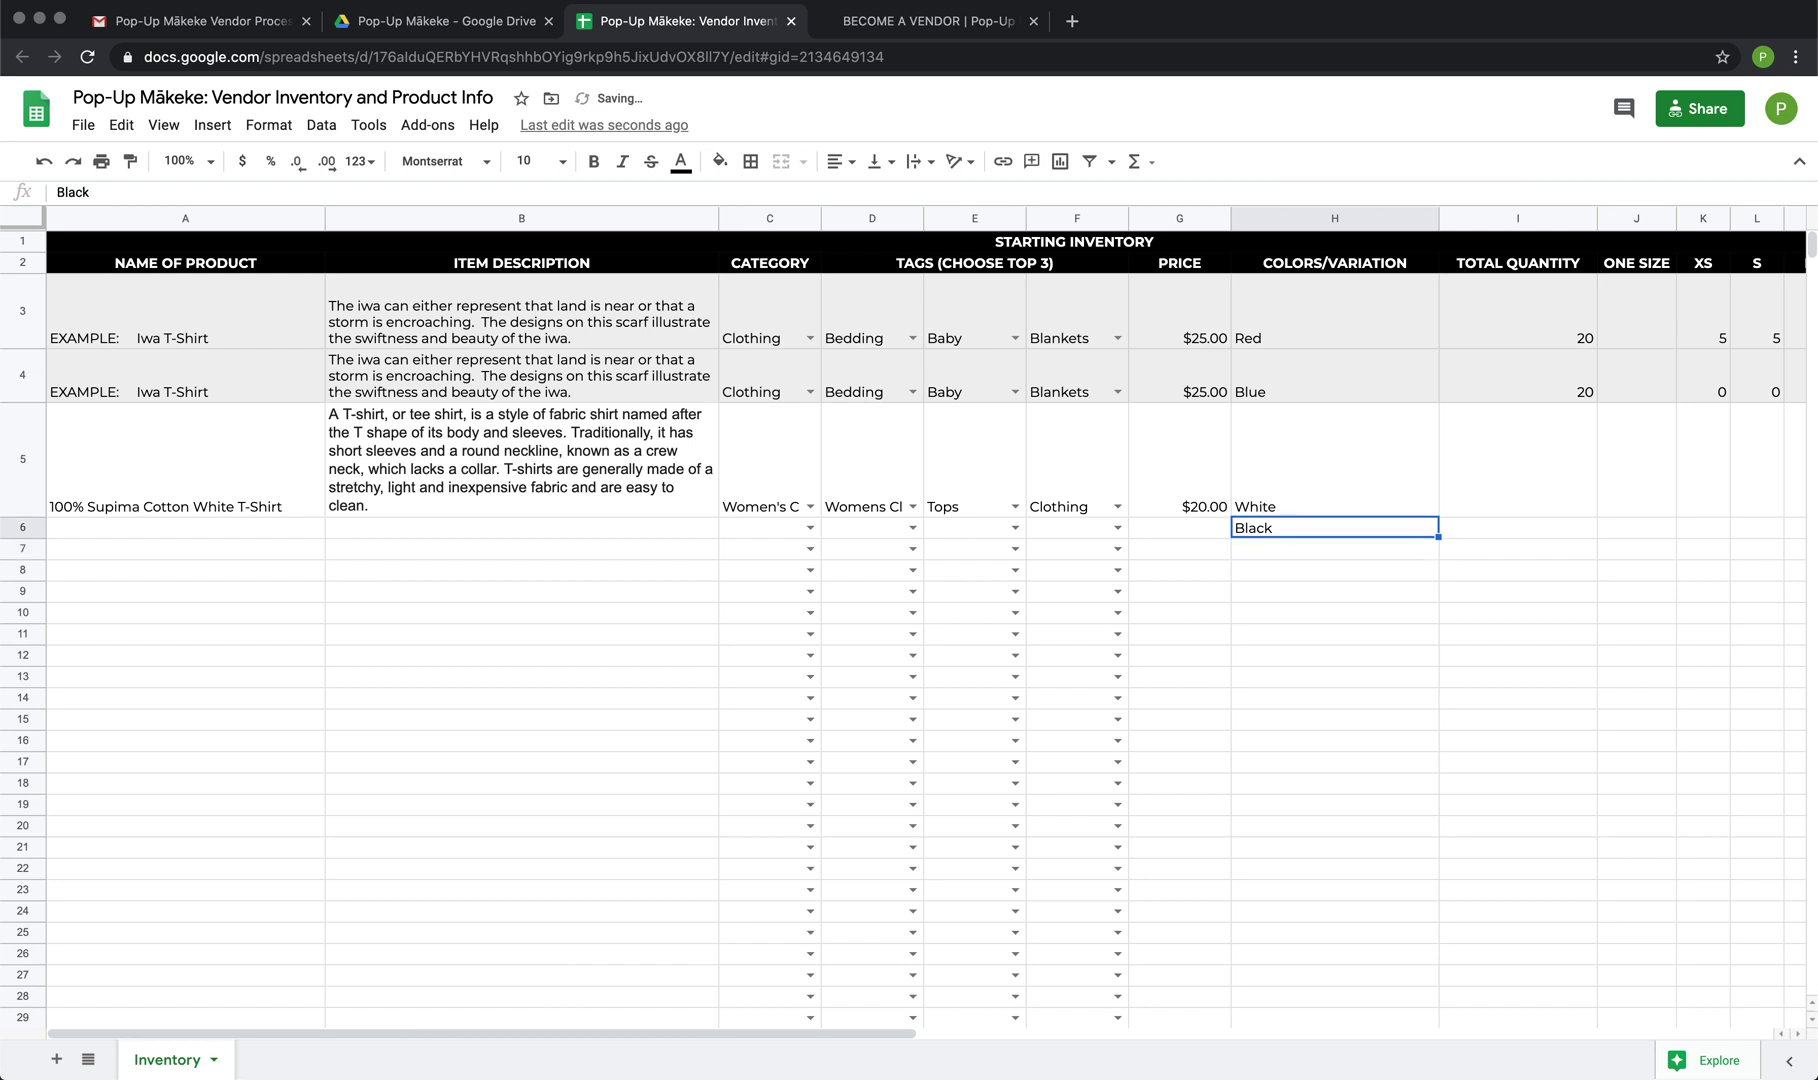
key(Delete)
click(1277, 502)
key(Delete)
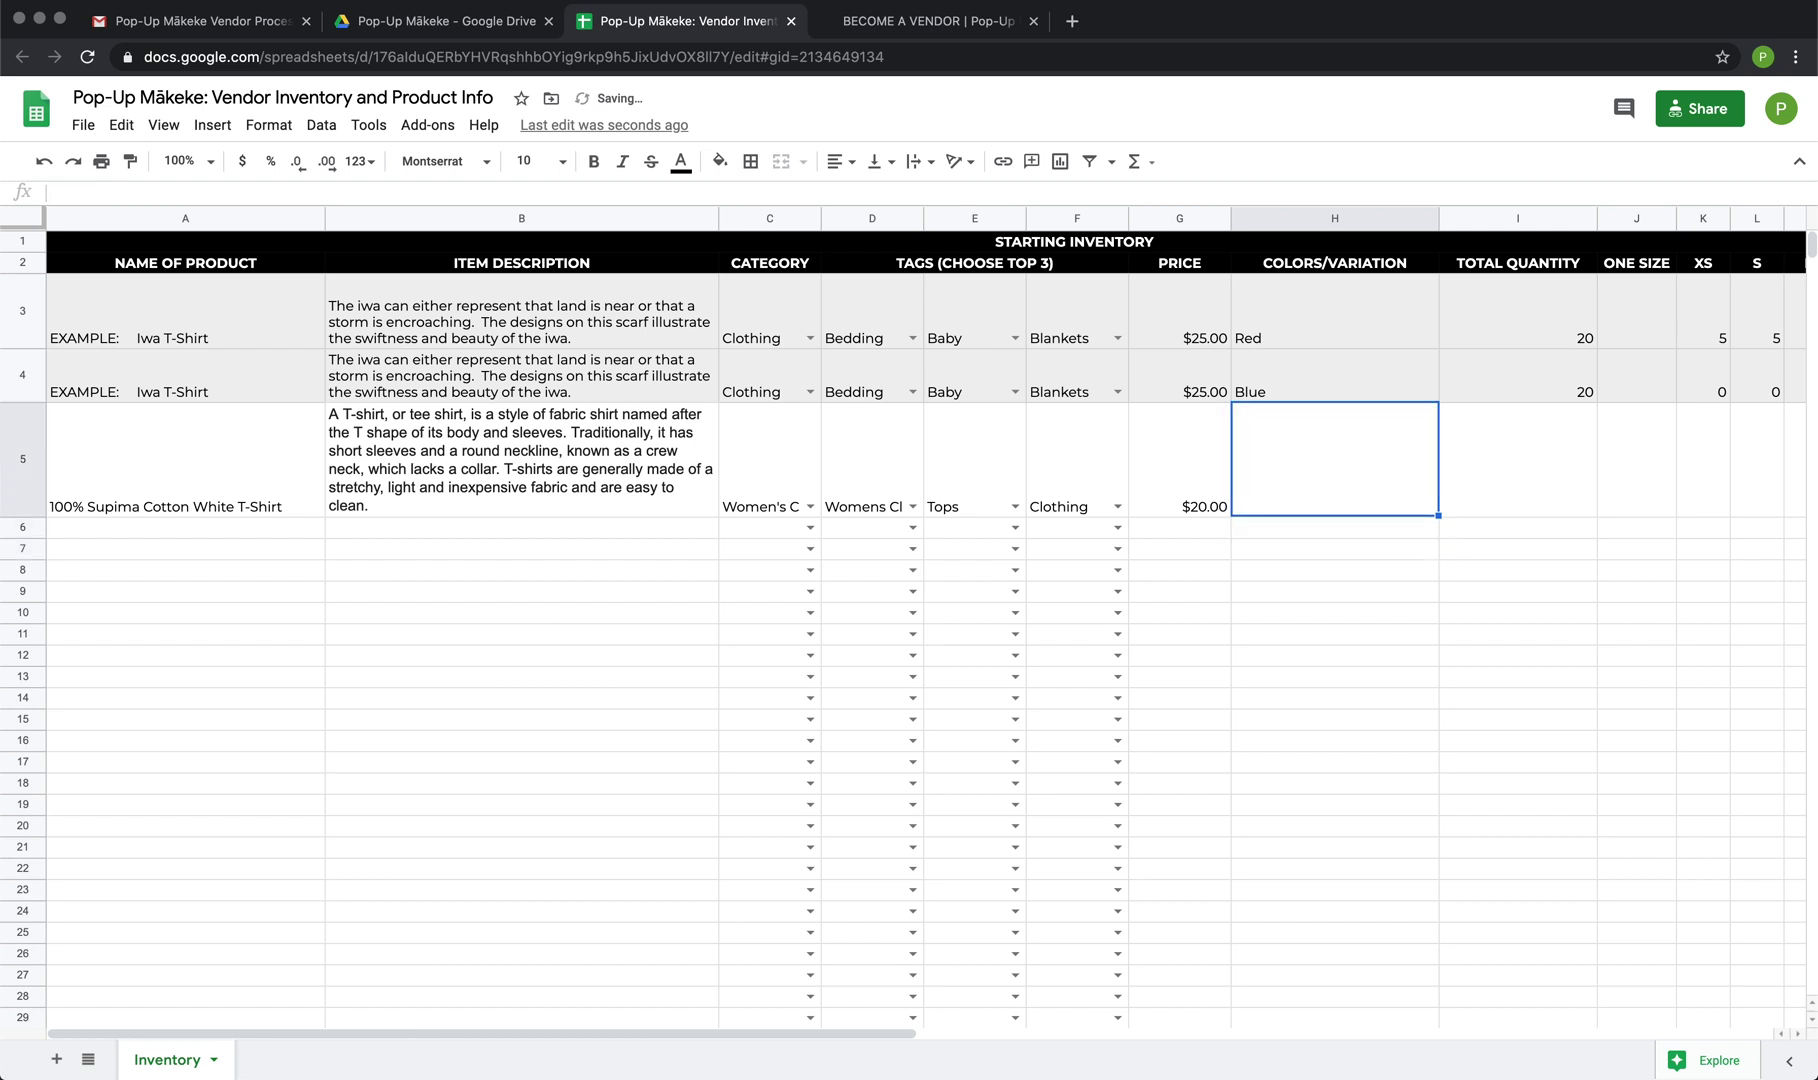
Add an "XS" header in cell R2 beside the 3XL column and give it a black fill
scroll(1393, 531, right, 6)
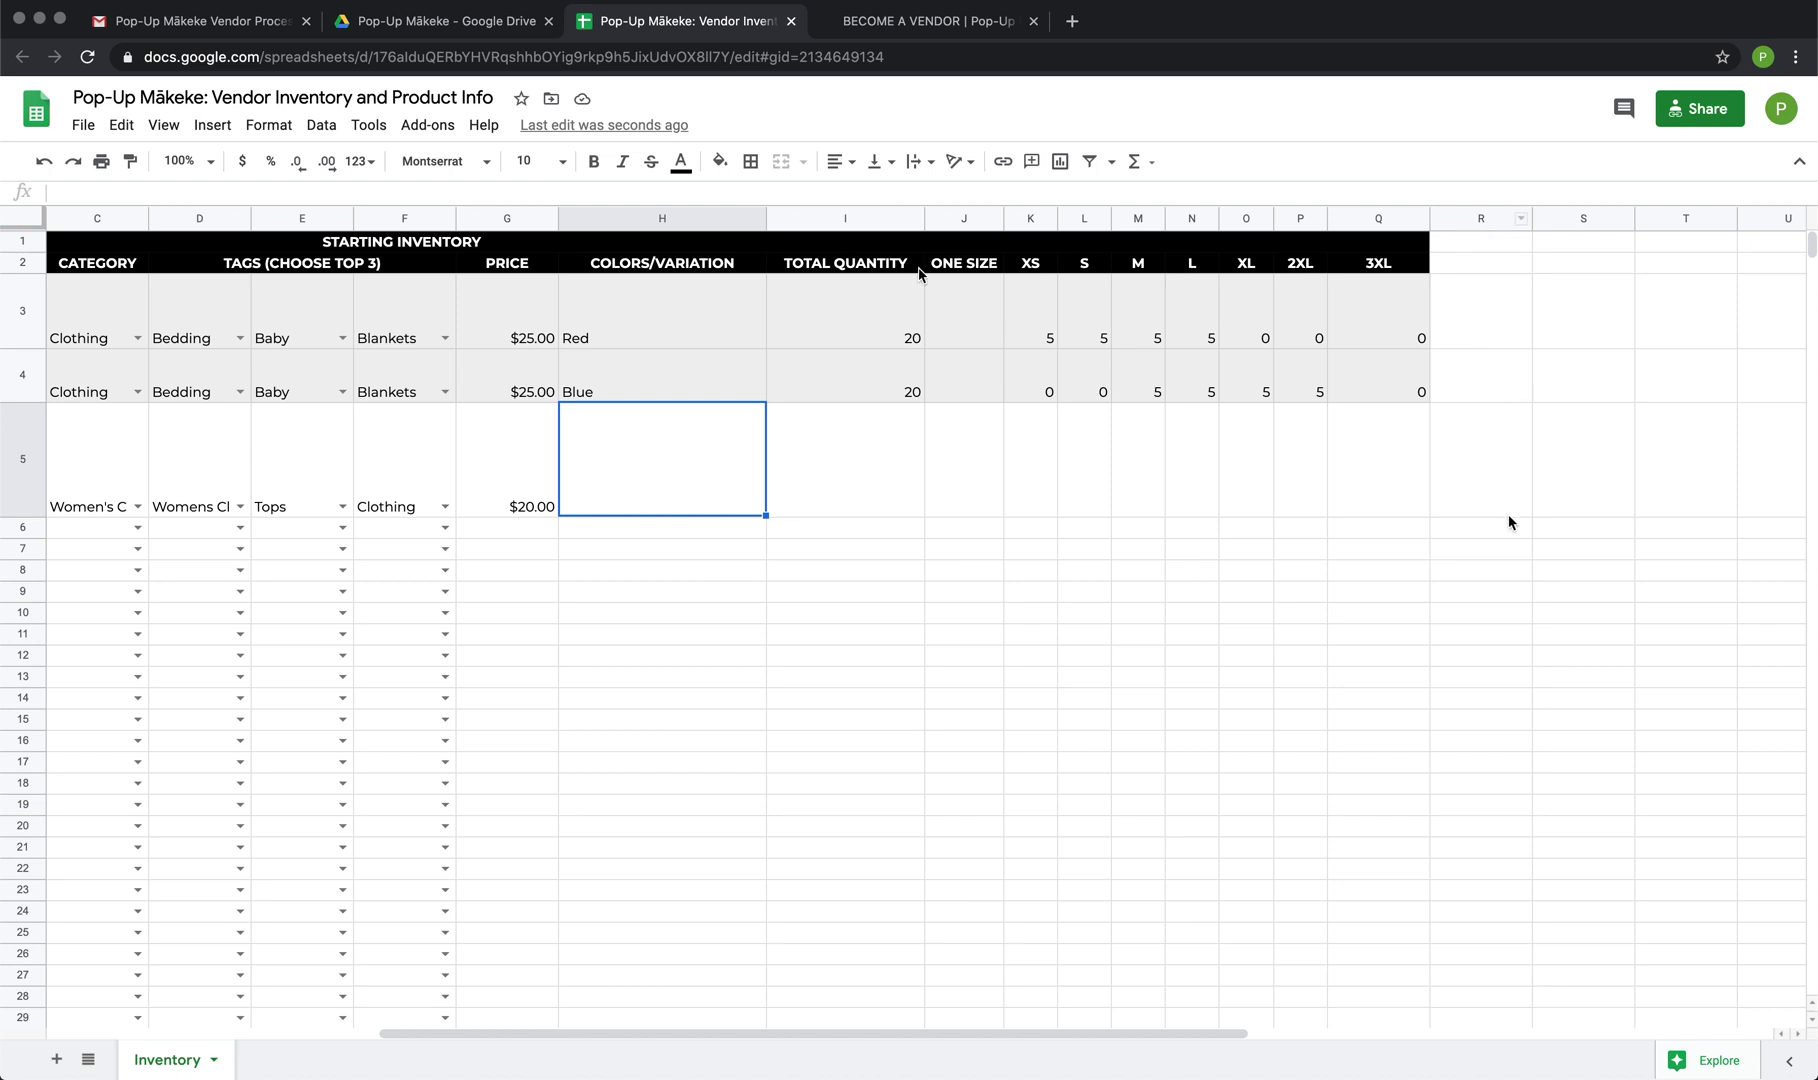
click(1459, 268)
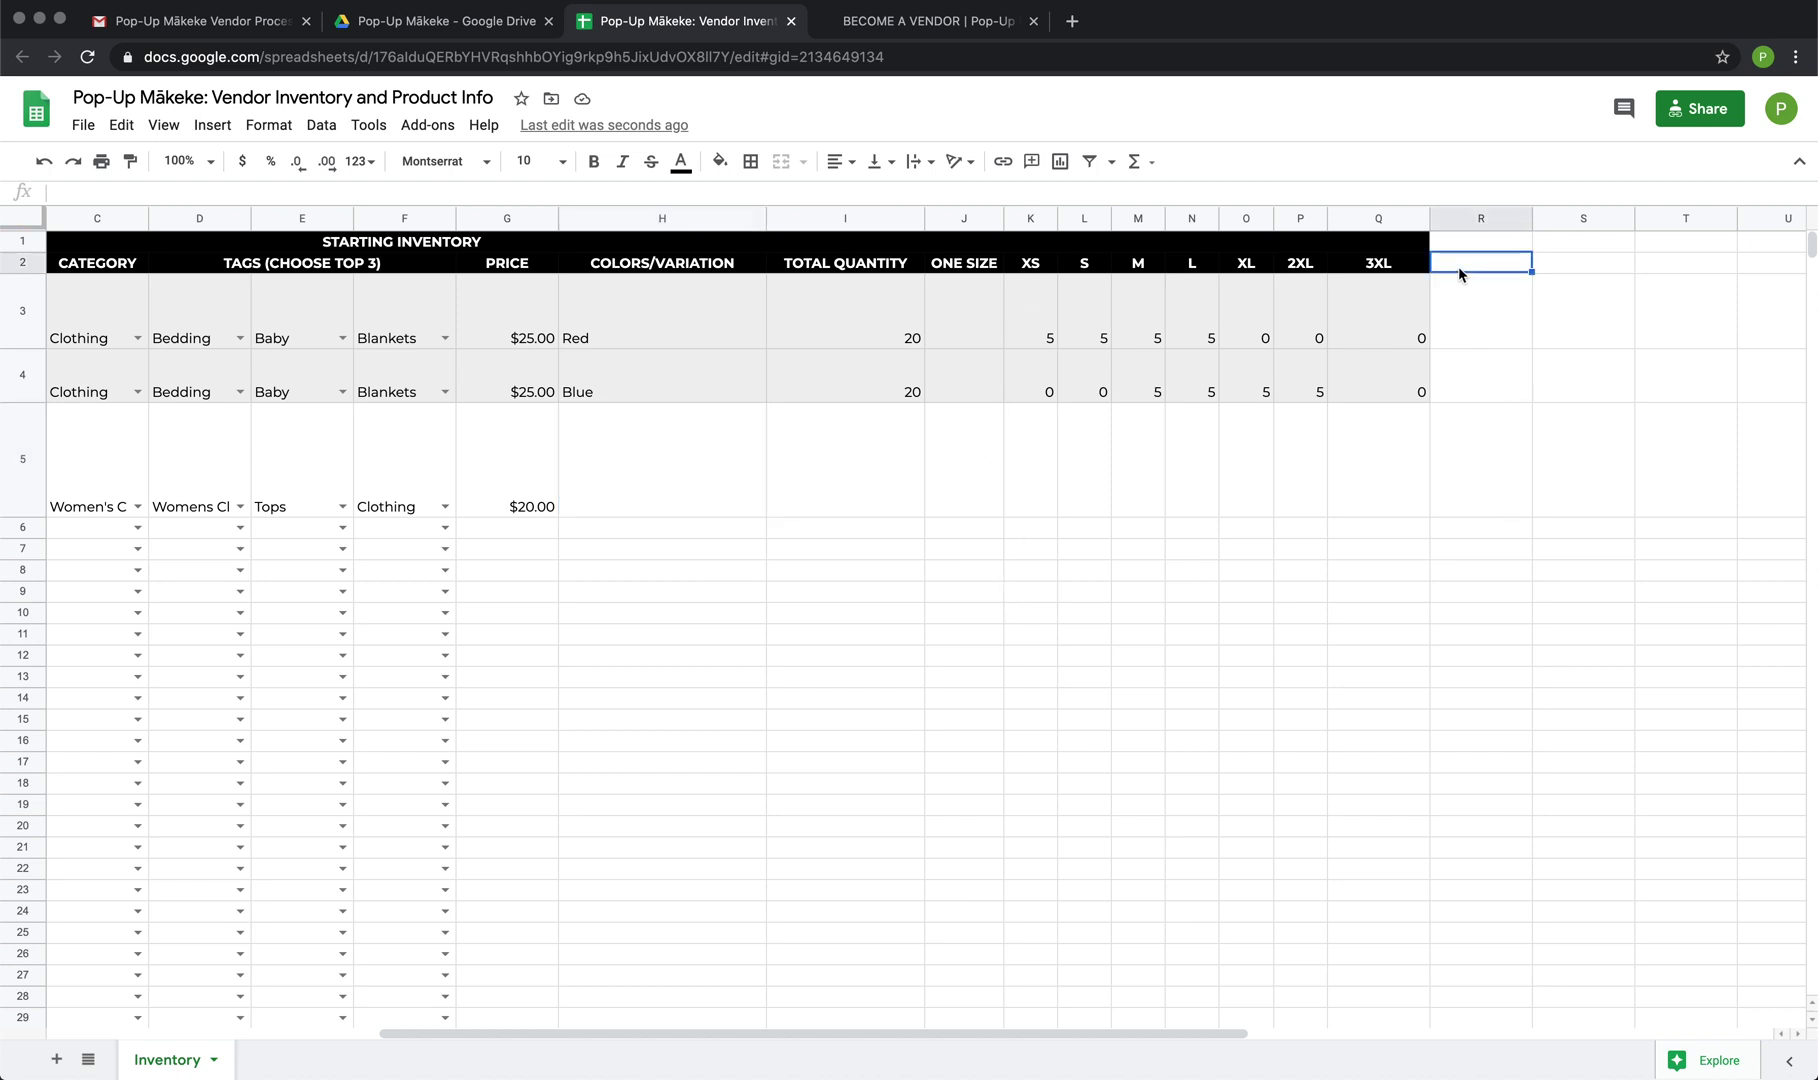
text(XS)
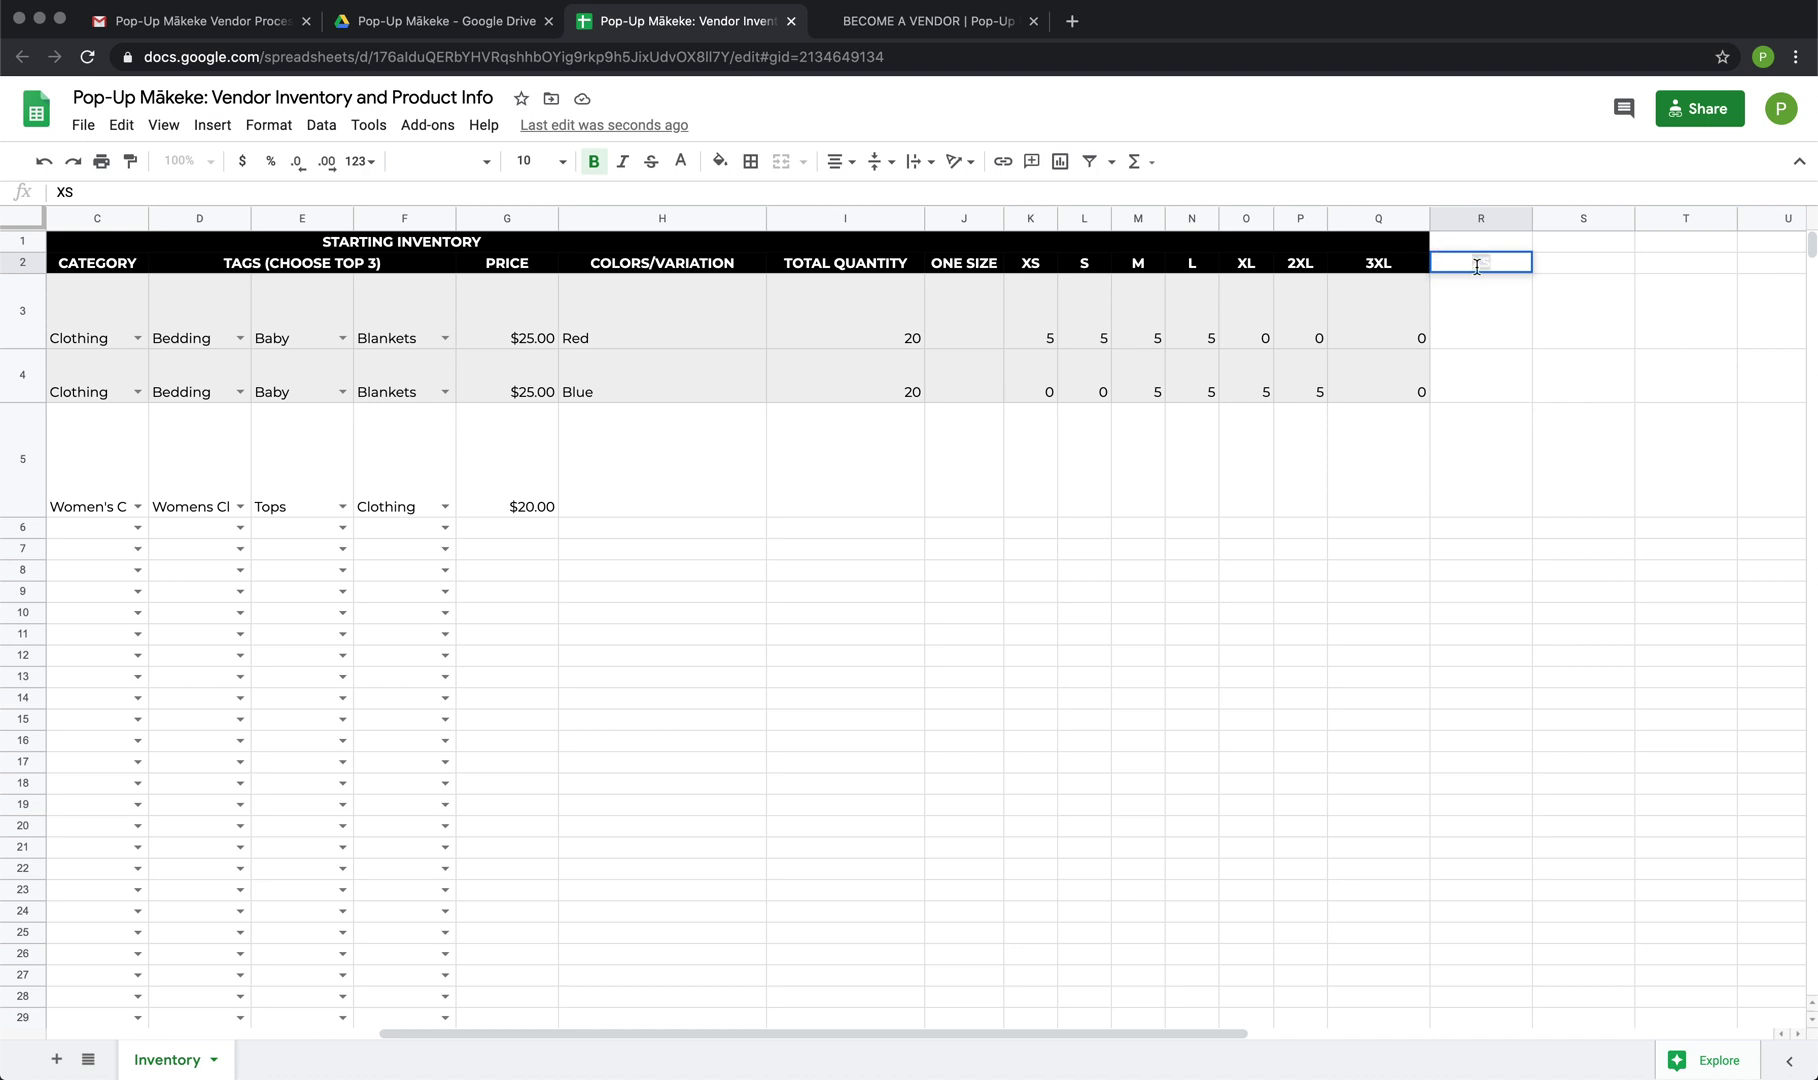
click(720, 163)
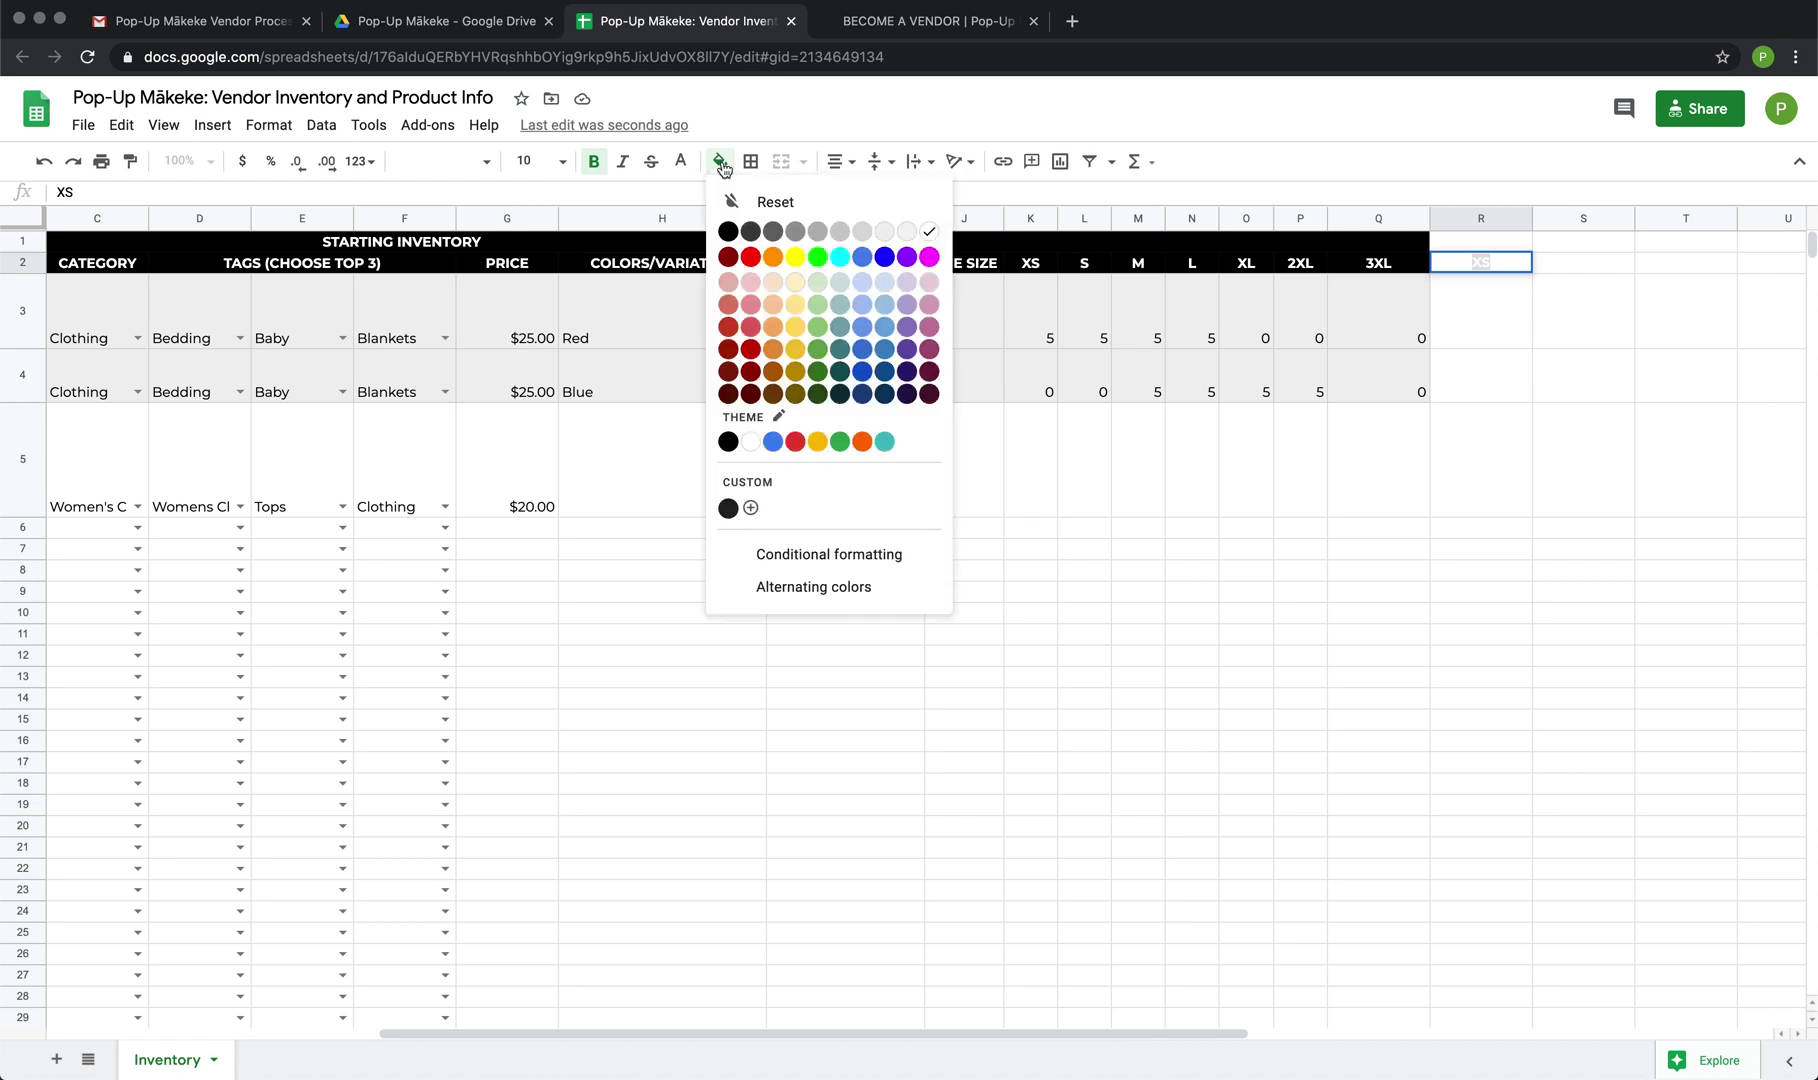
click(727, 231)
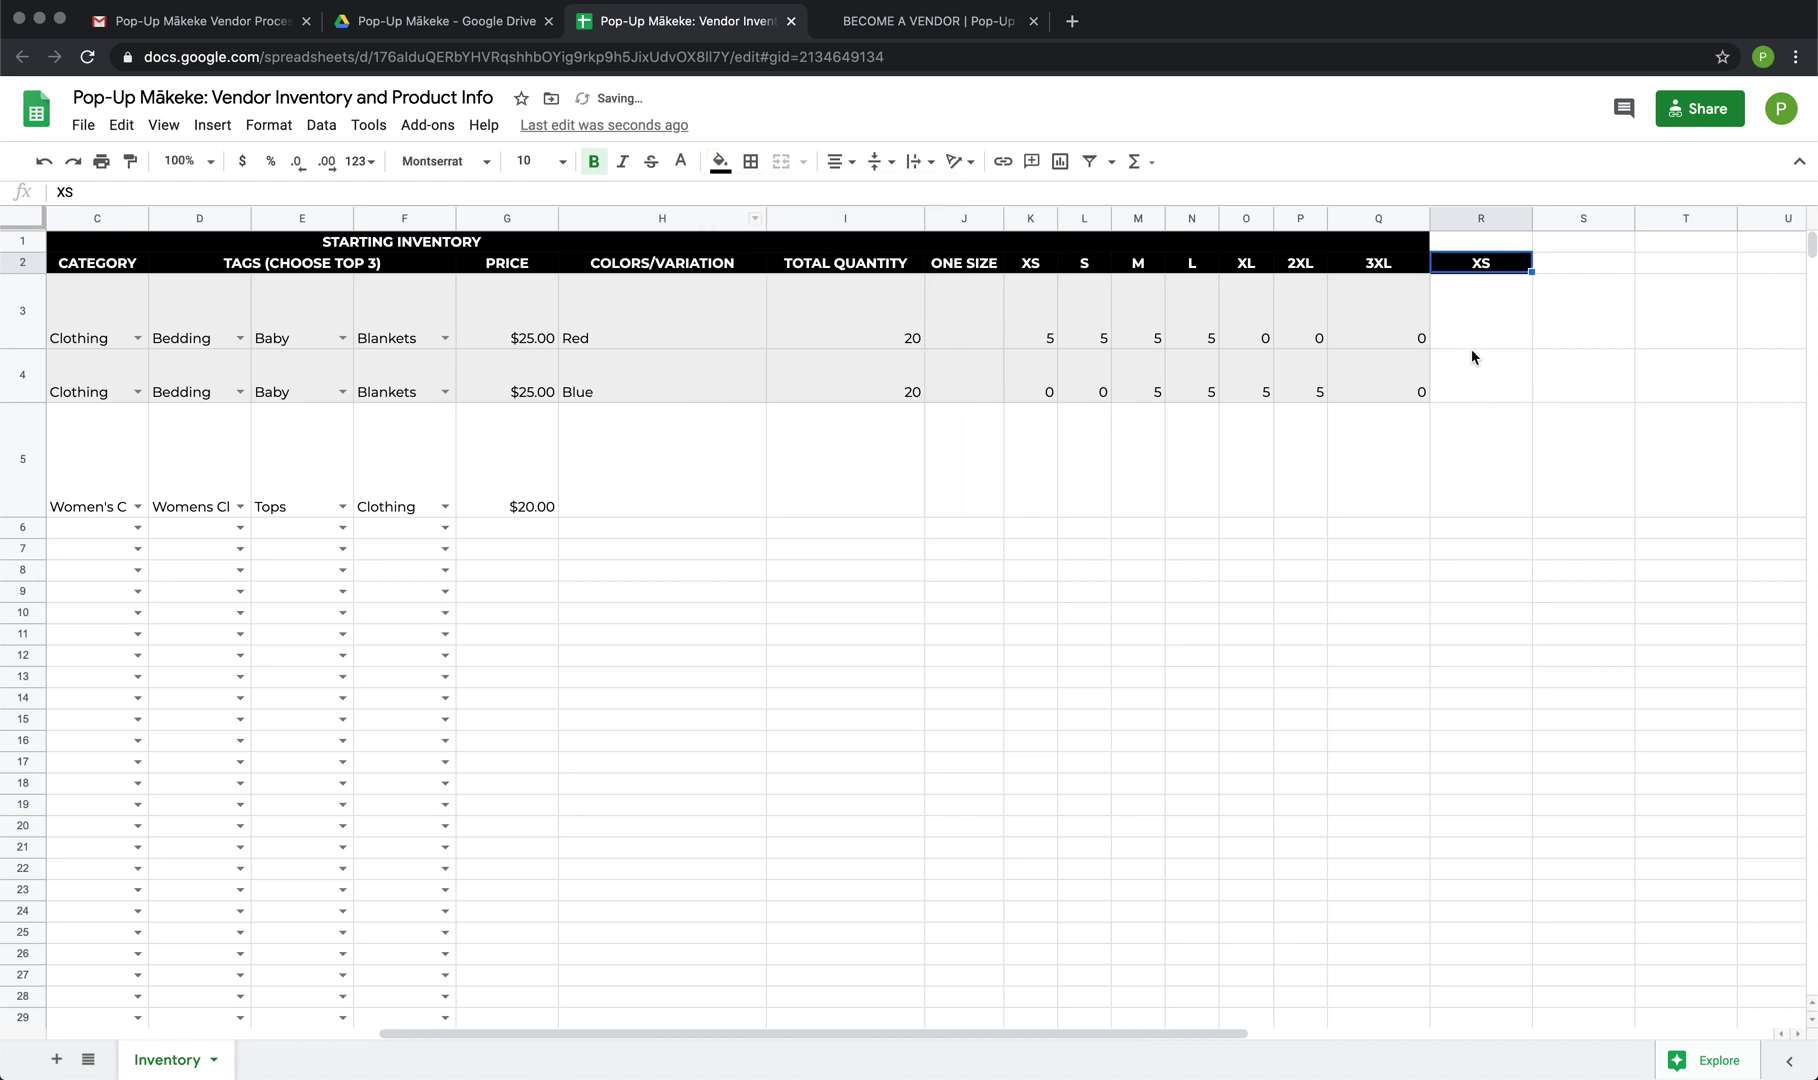
Change the size header in cell R2 to "XXS"
double_click(1467, 264)
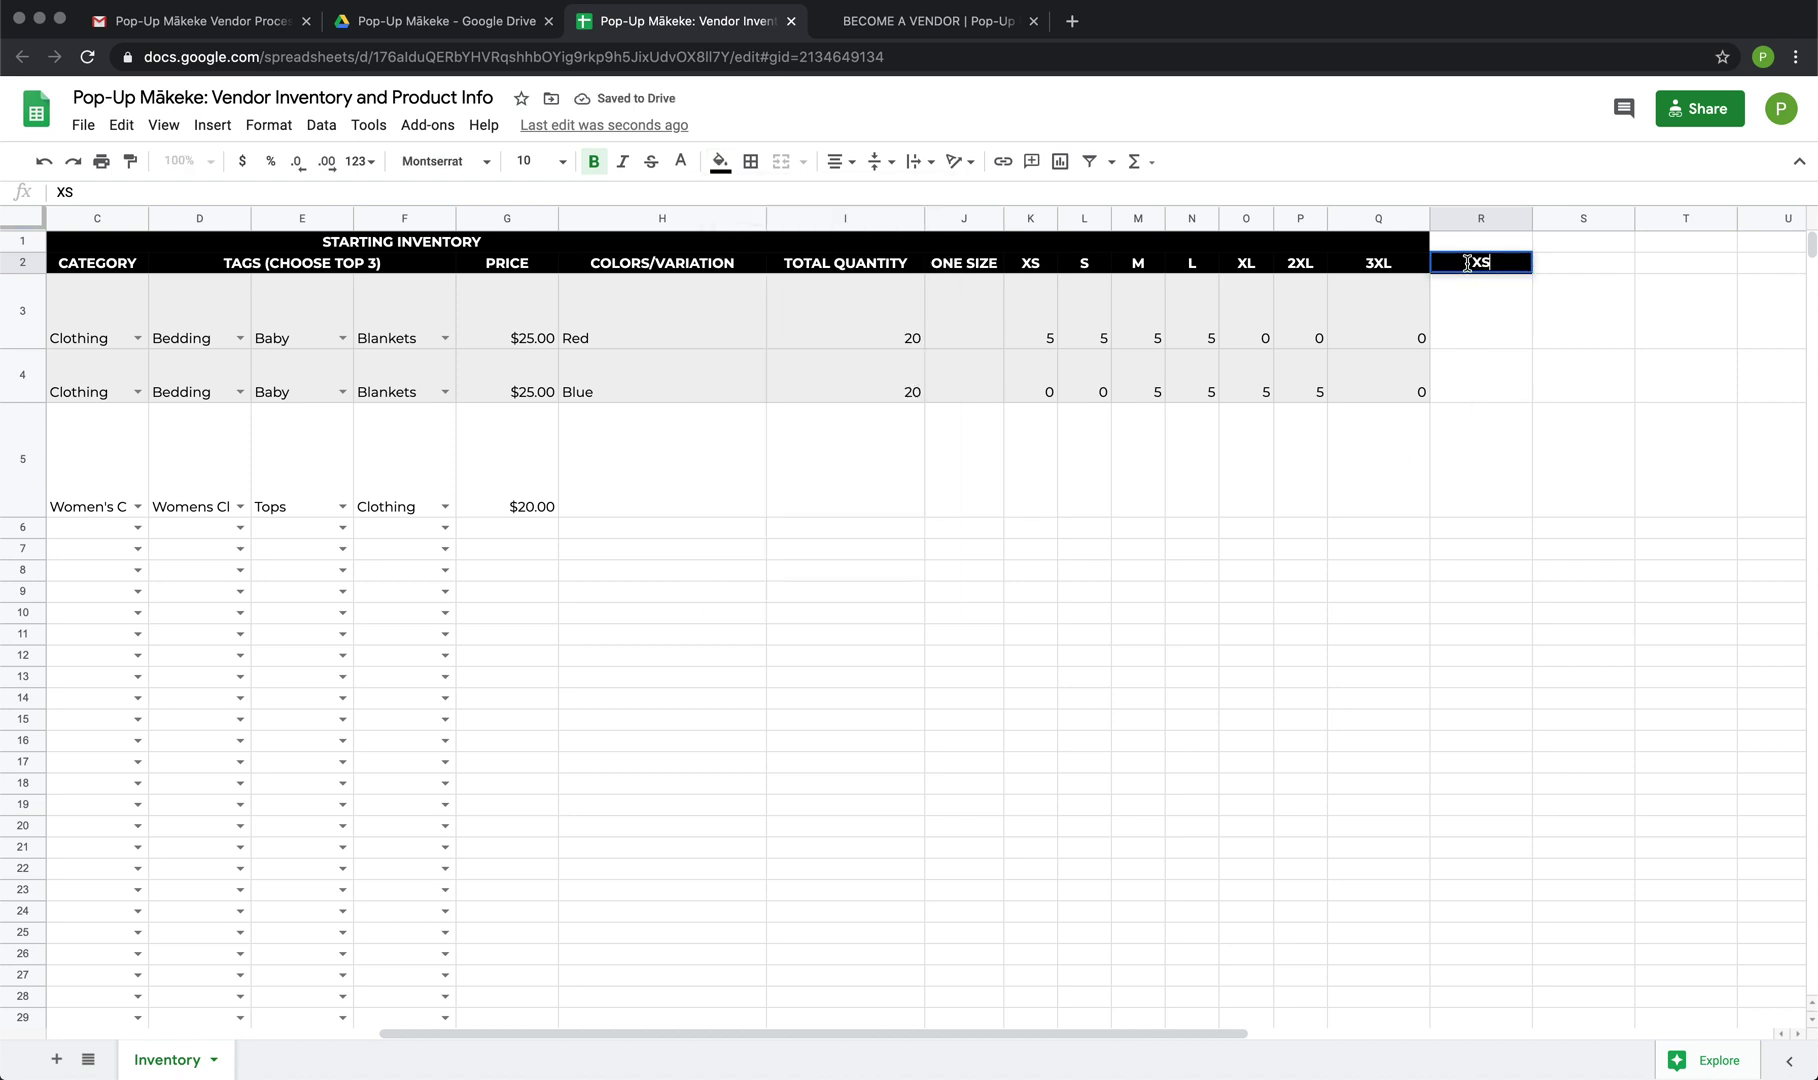
double_click(1478, 263)
text(XXS)
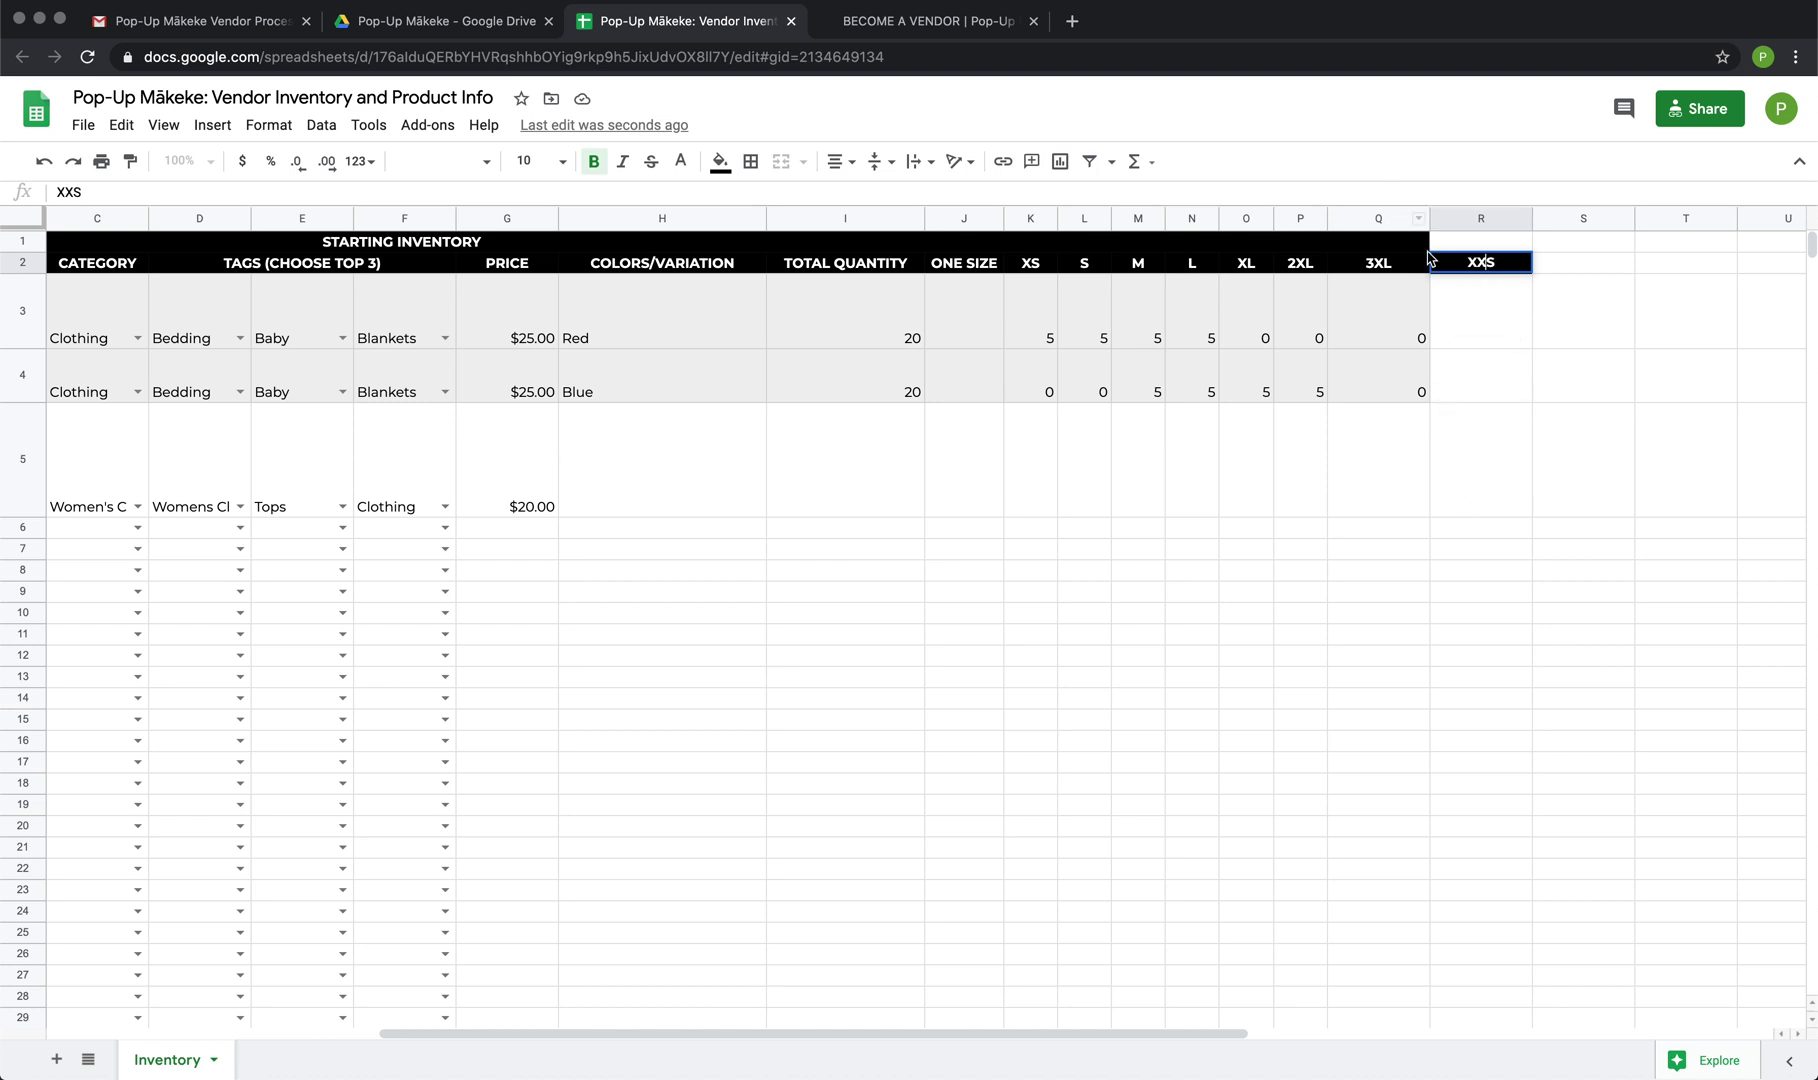
Delete the size header text from cell R2
click(1487, 265)
key(BackSpace)
text(x)
key(BackSpace)
key(BackSpace)
key(BackSpace)
Enter a quantity of 5 for each of the sizes XS, S, M, L, XL and 2XL in row 5
click(1031, 476)
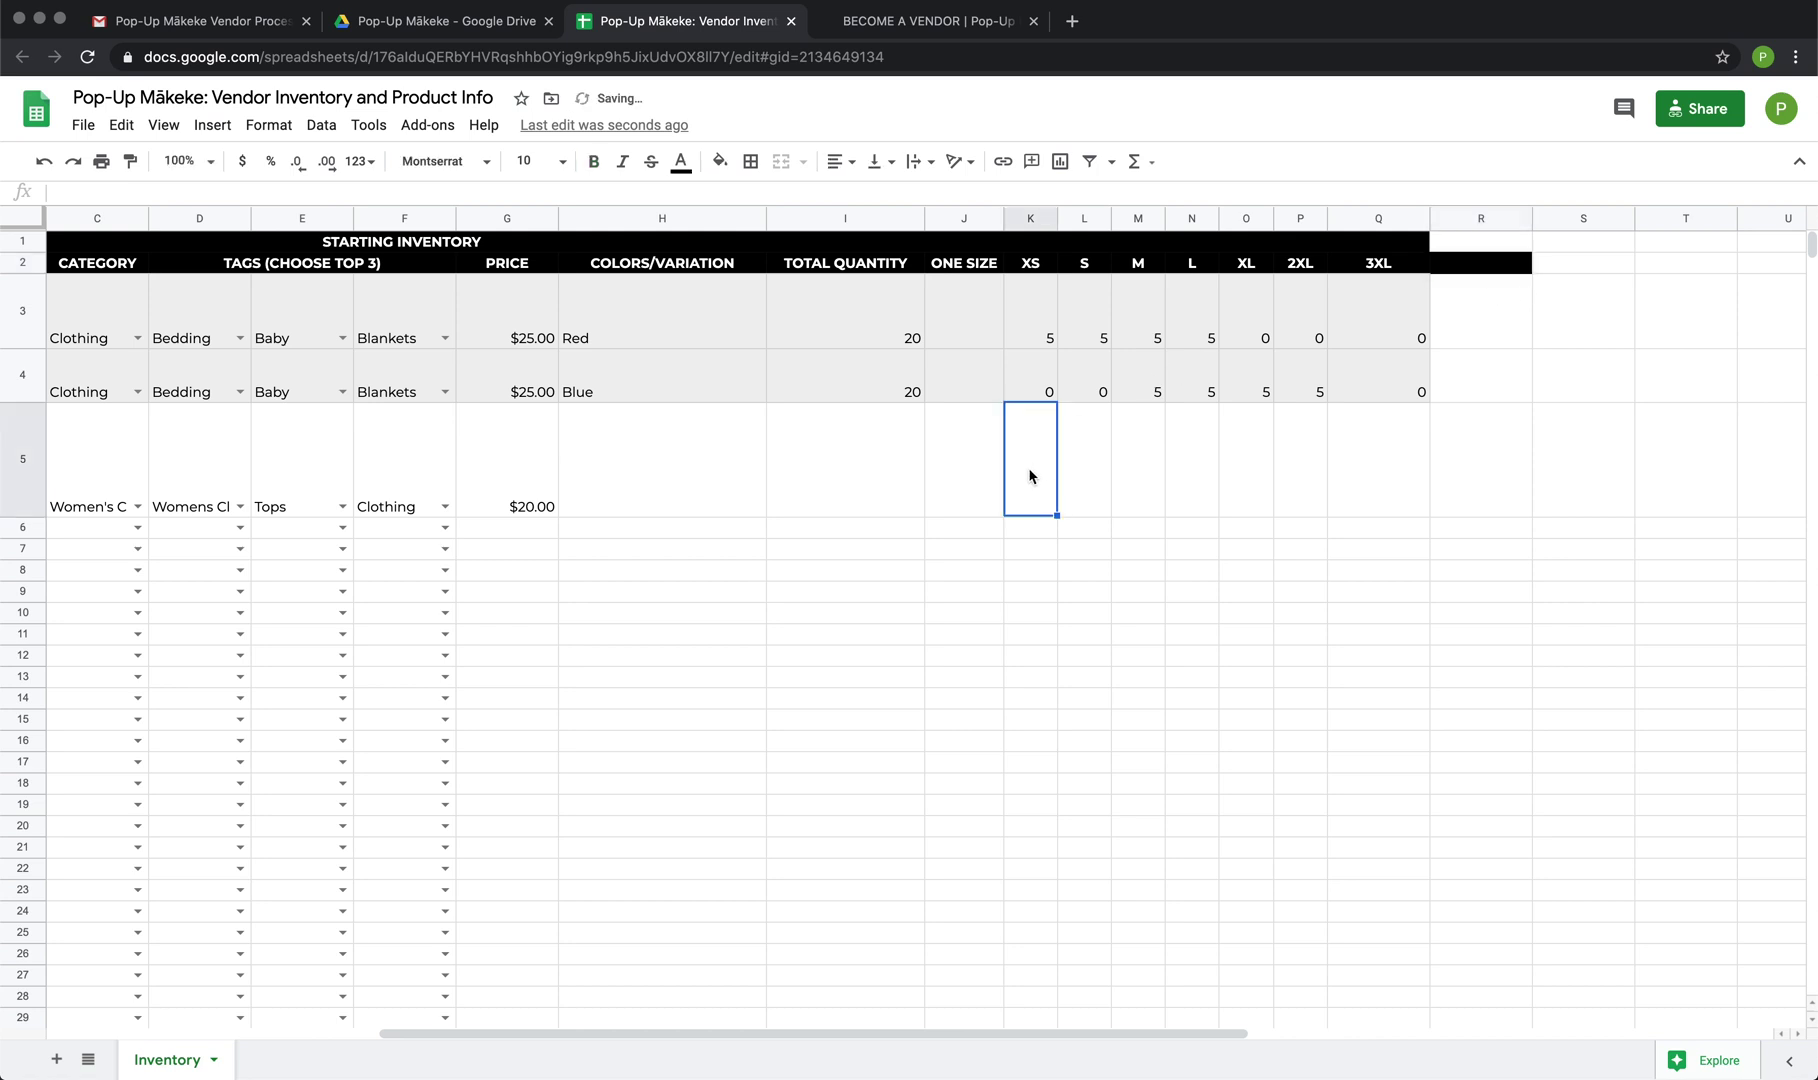
text(5)
click(1090, 482)
text(5)
click(1138, 472)
text(5)
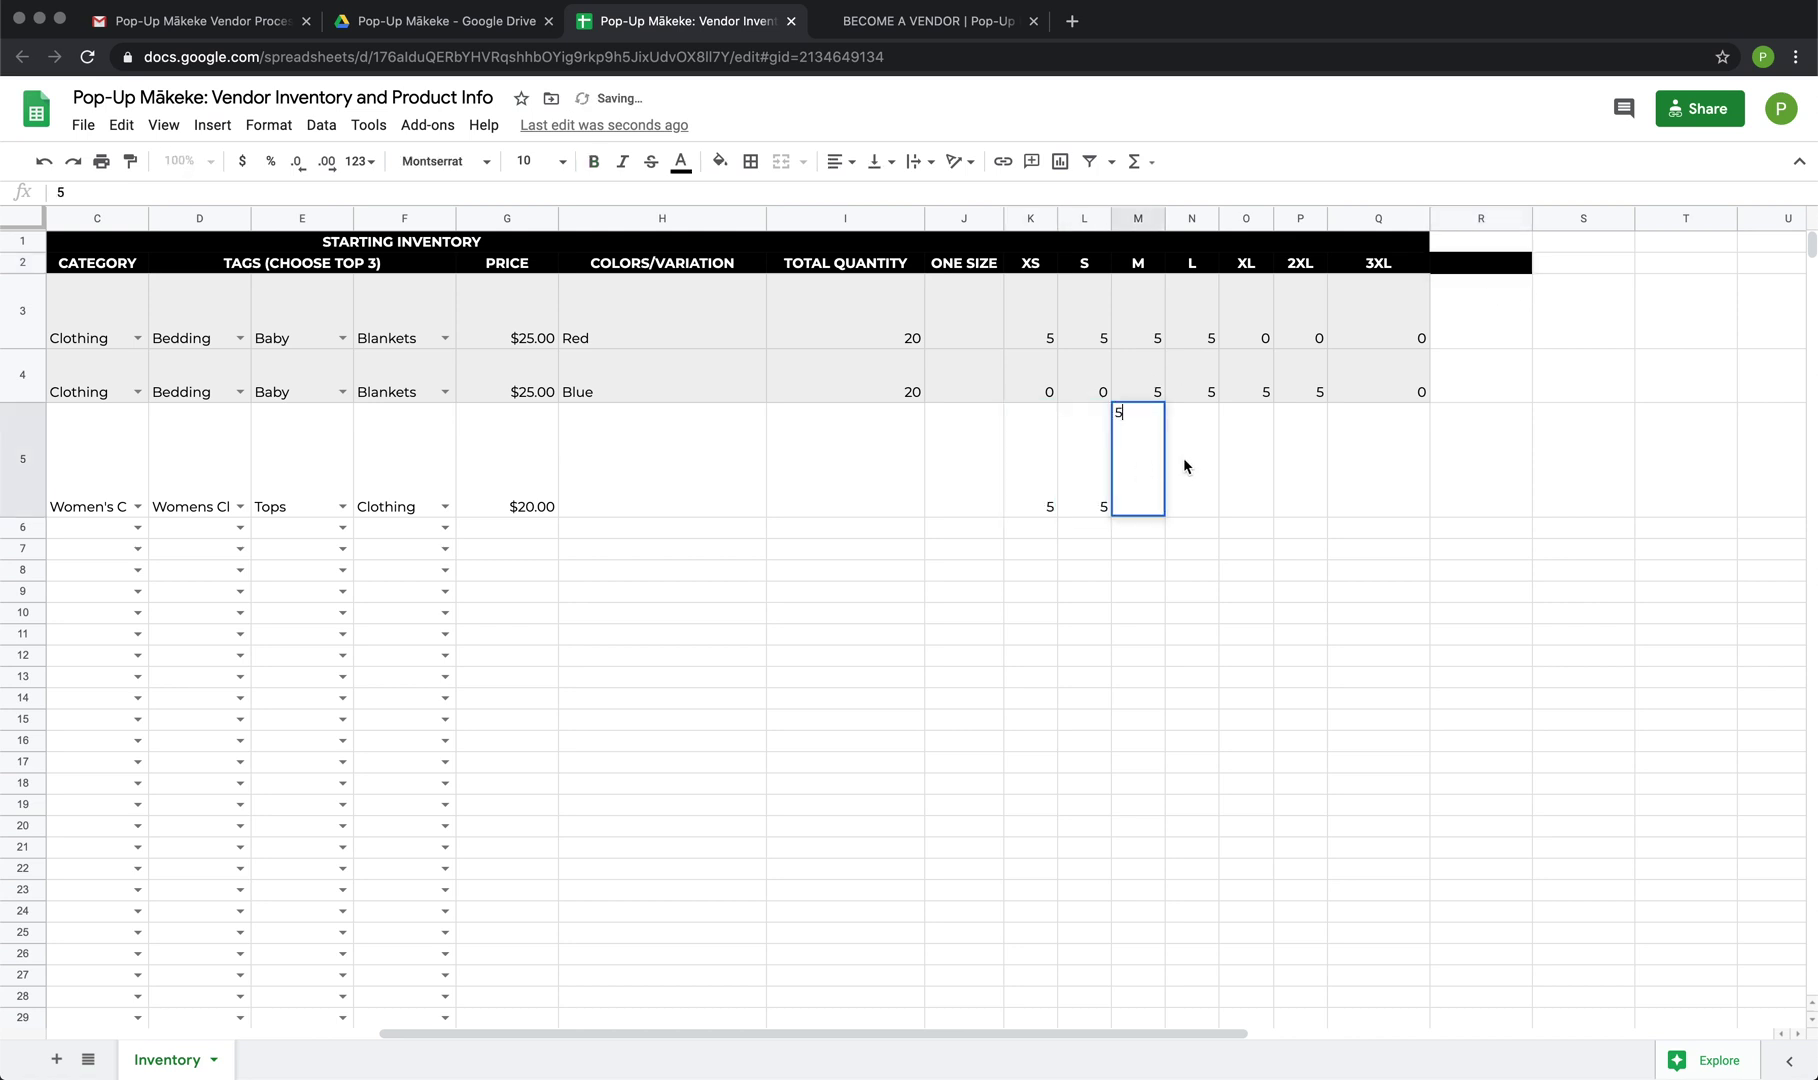
click(1183, 457)
text(5)
click(1242, 455)
text(5)
click(1290, 451)
text(5)
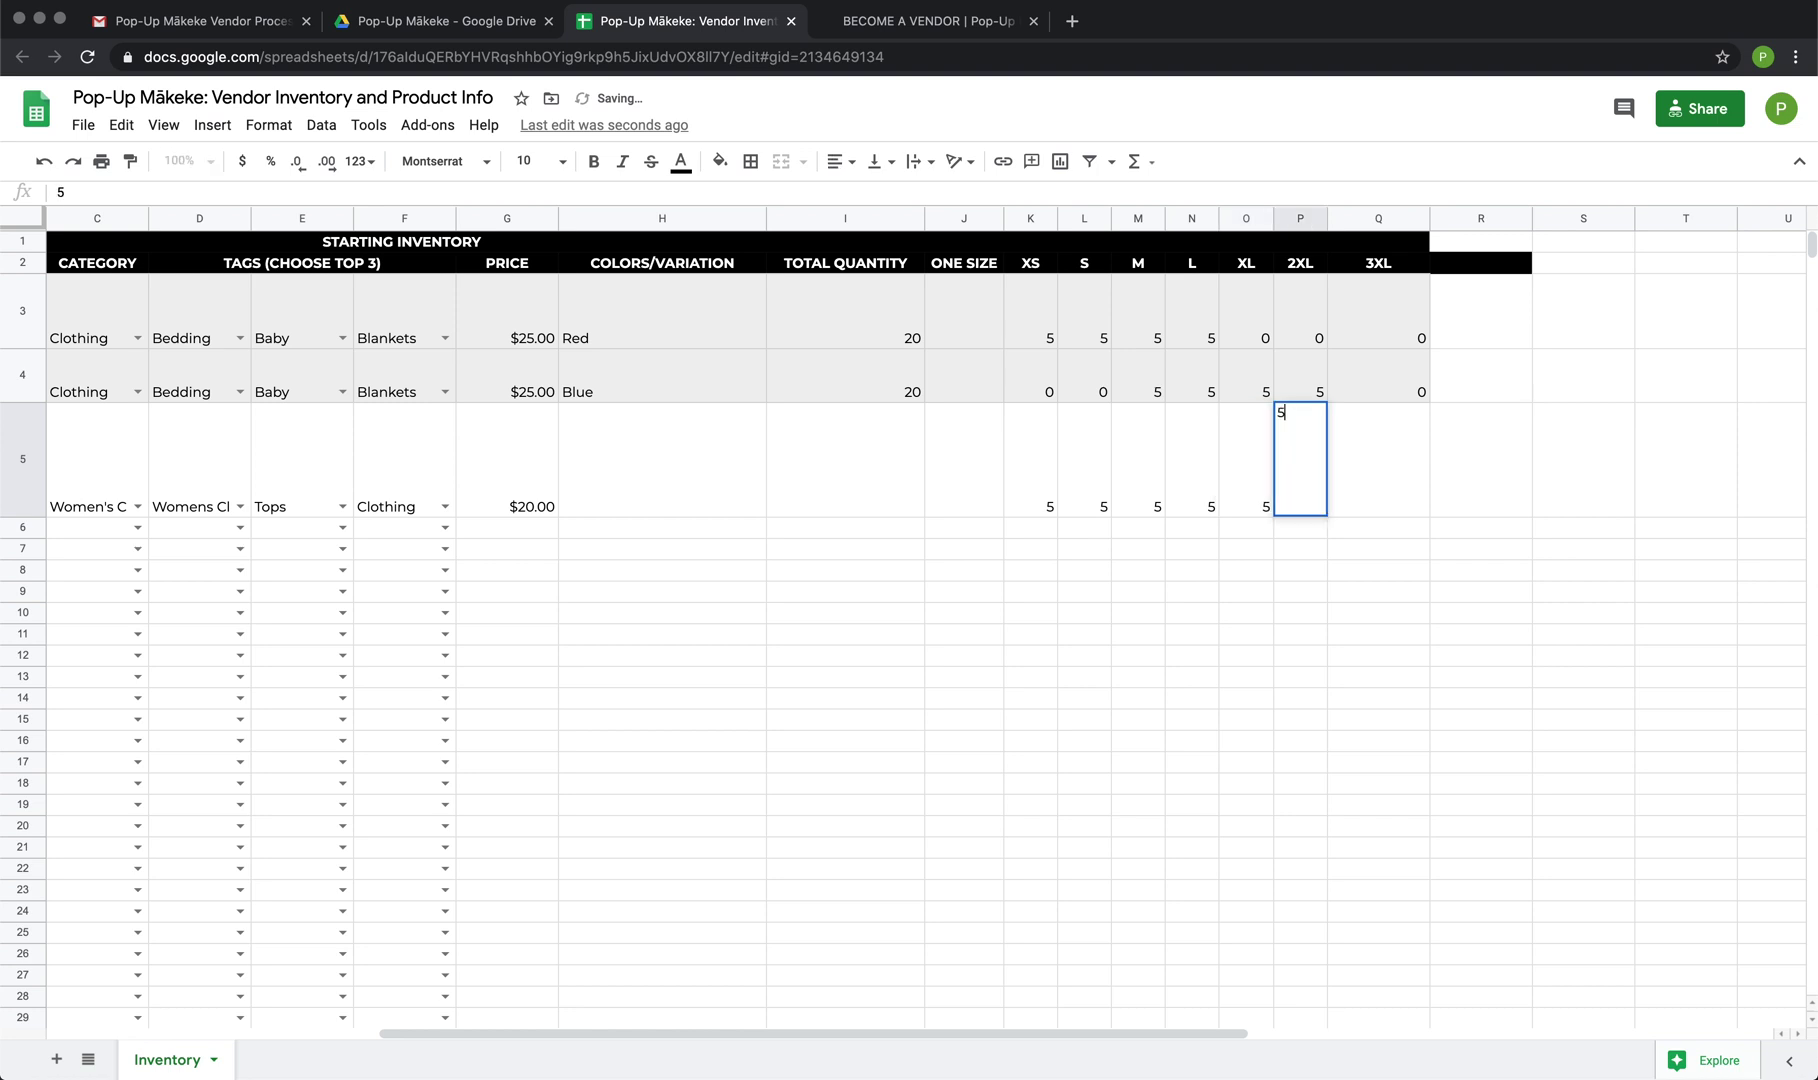
click(1294, 610)
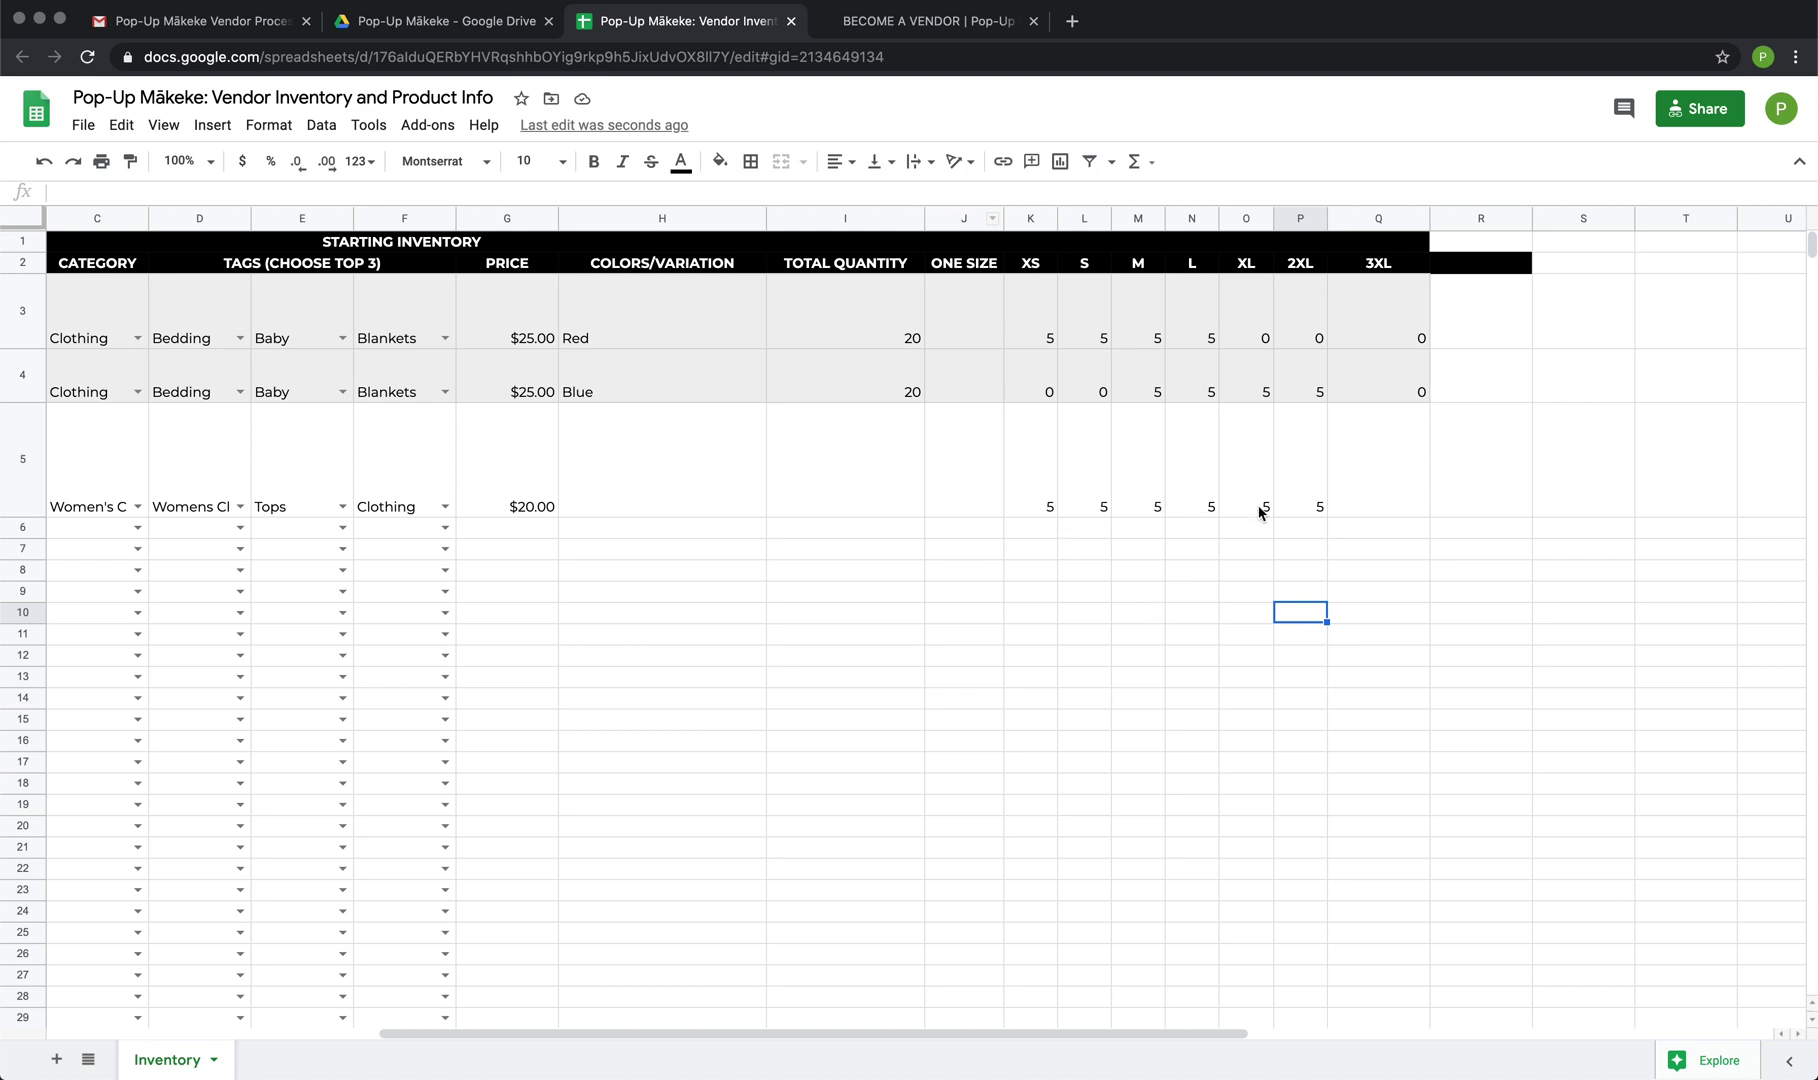
Set the white T-shirt's total quantity in row 5 to 30
click(840, 509)
text(30)
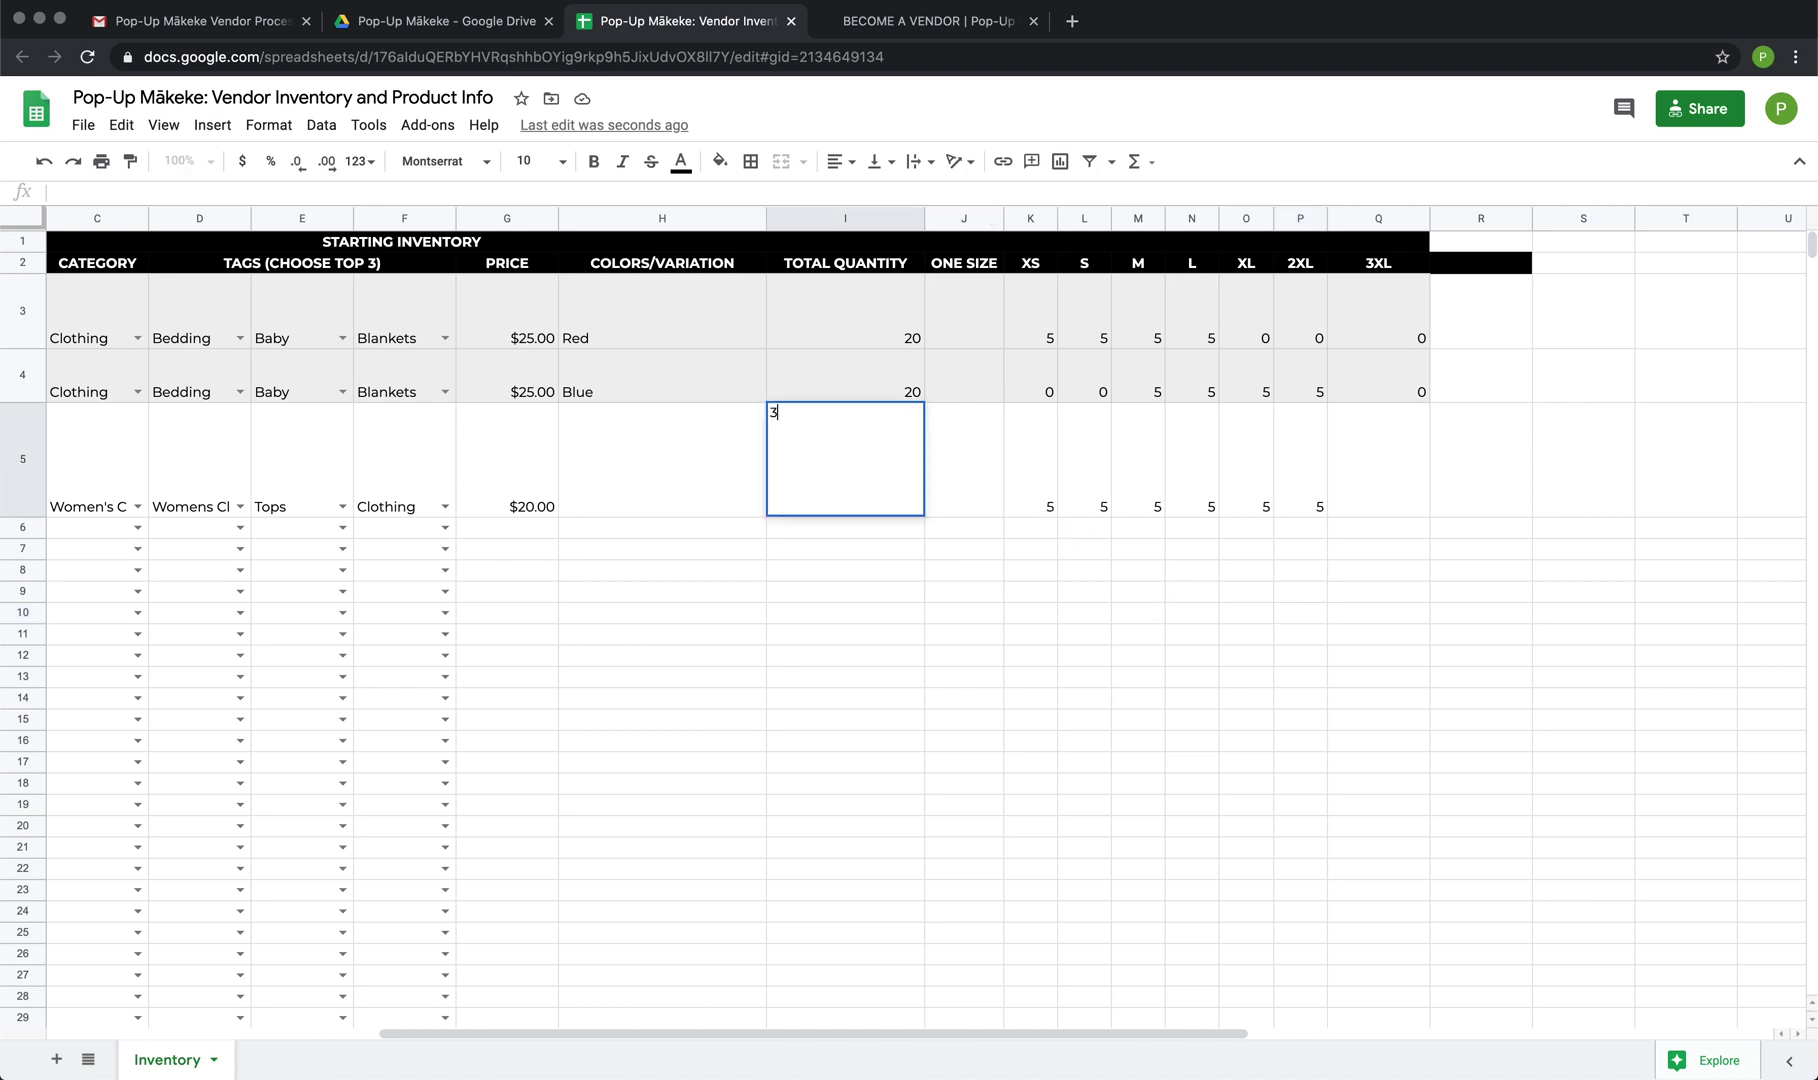
click(1170, 644)
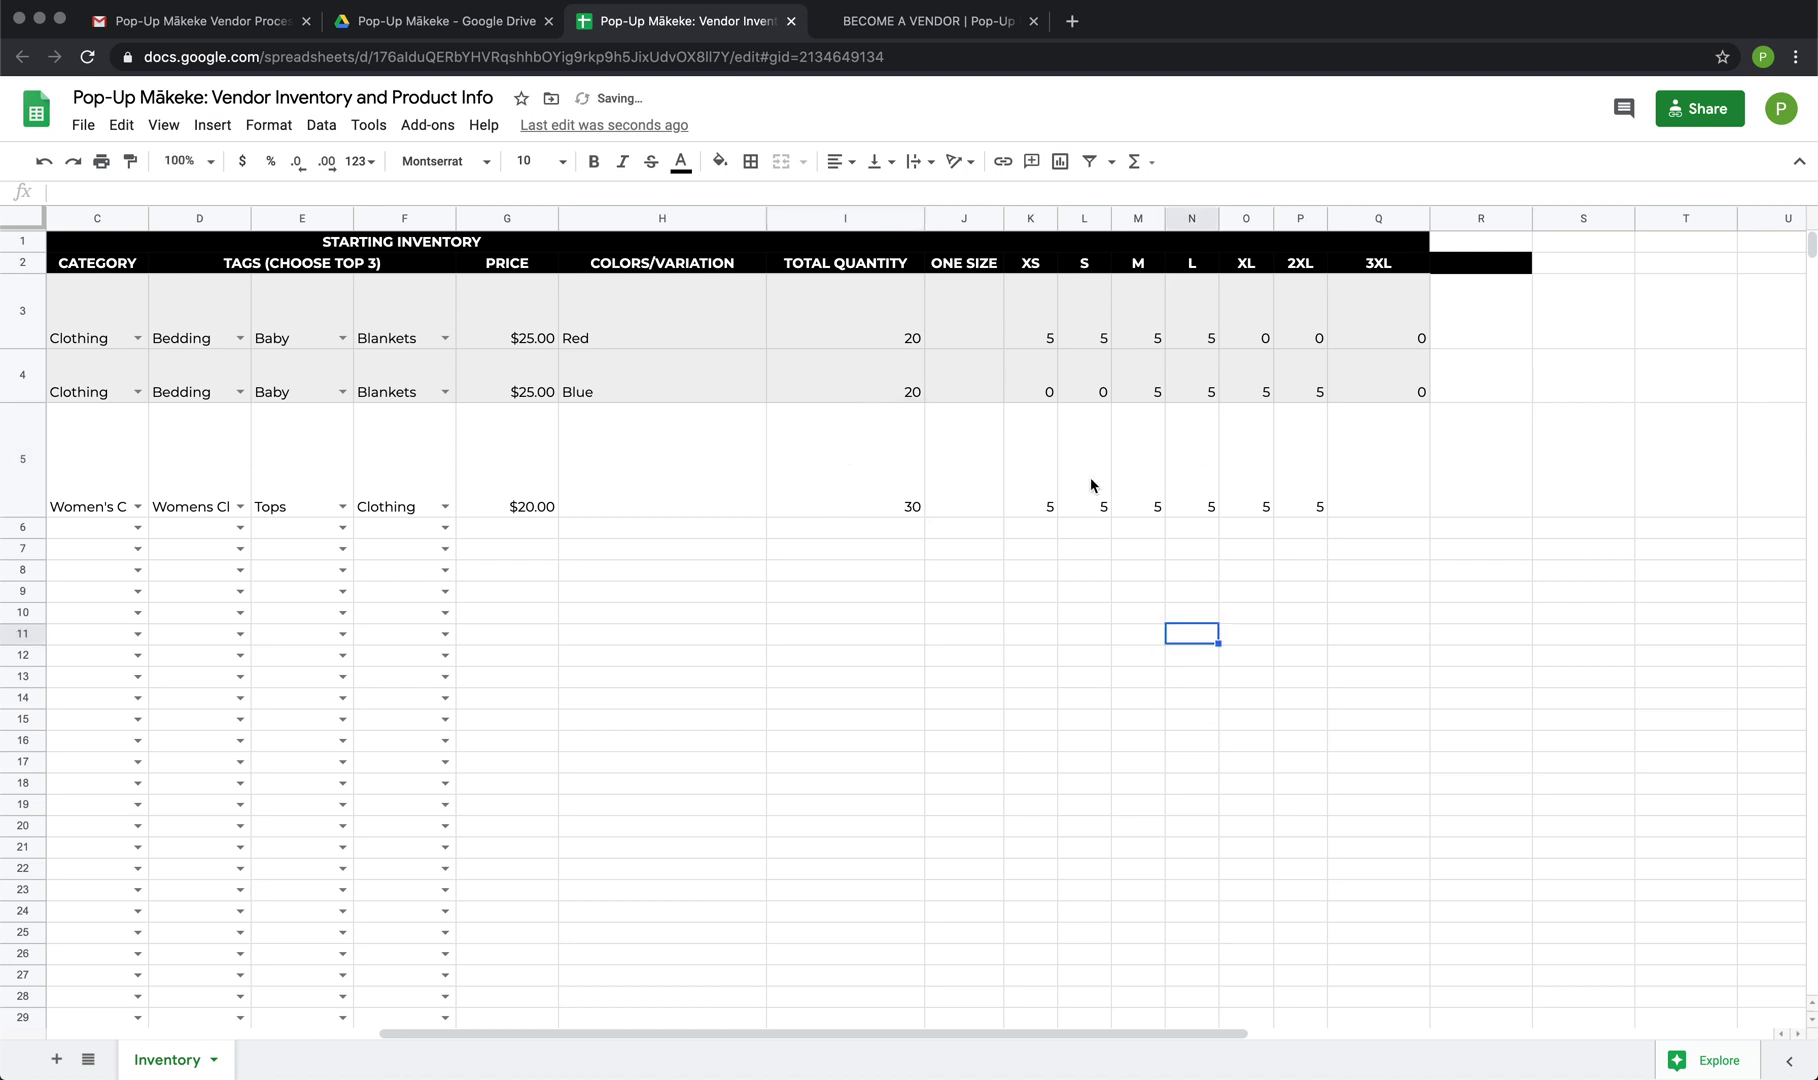
scroll(1000, 528, left, 5)
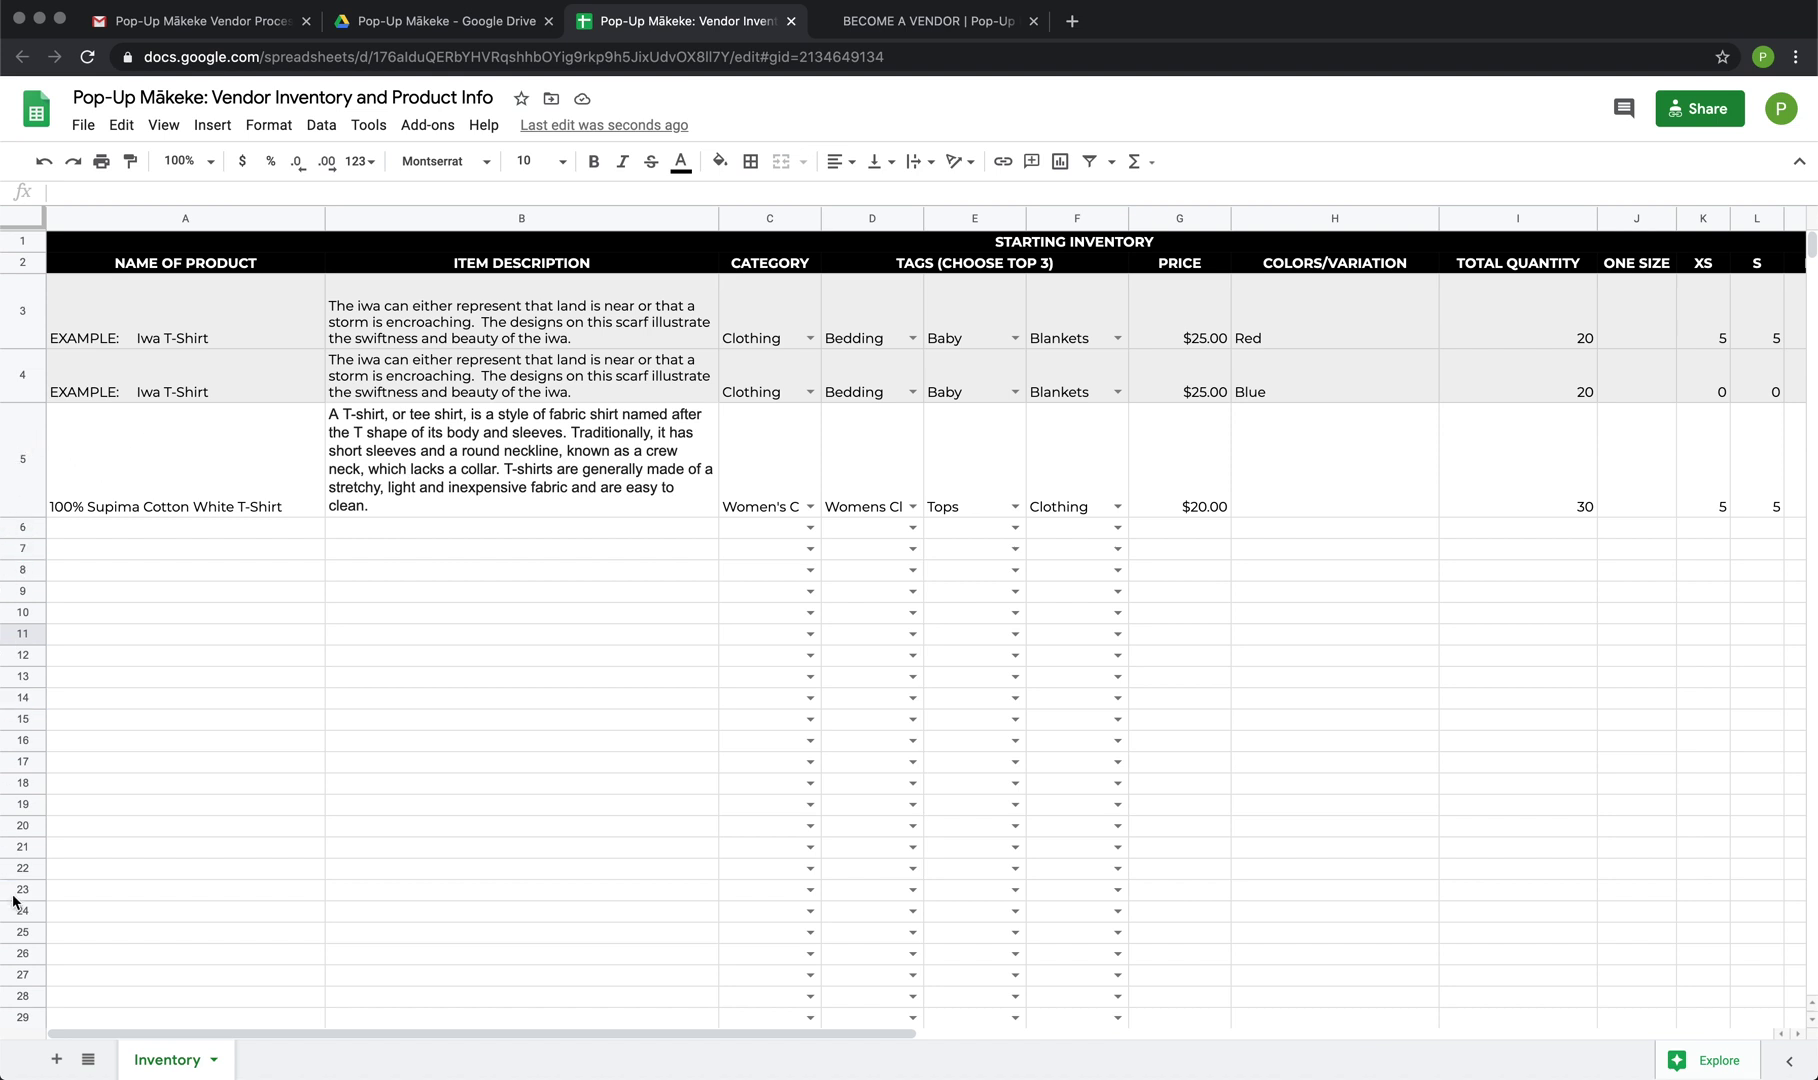
scroll(208, 835, down, 3)
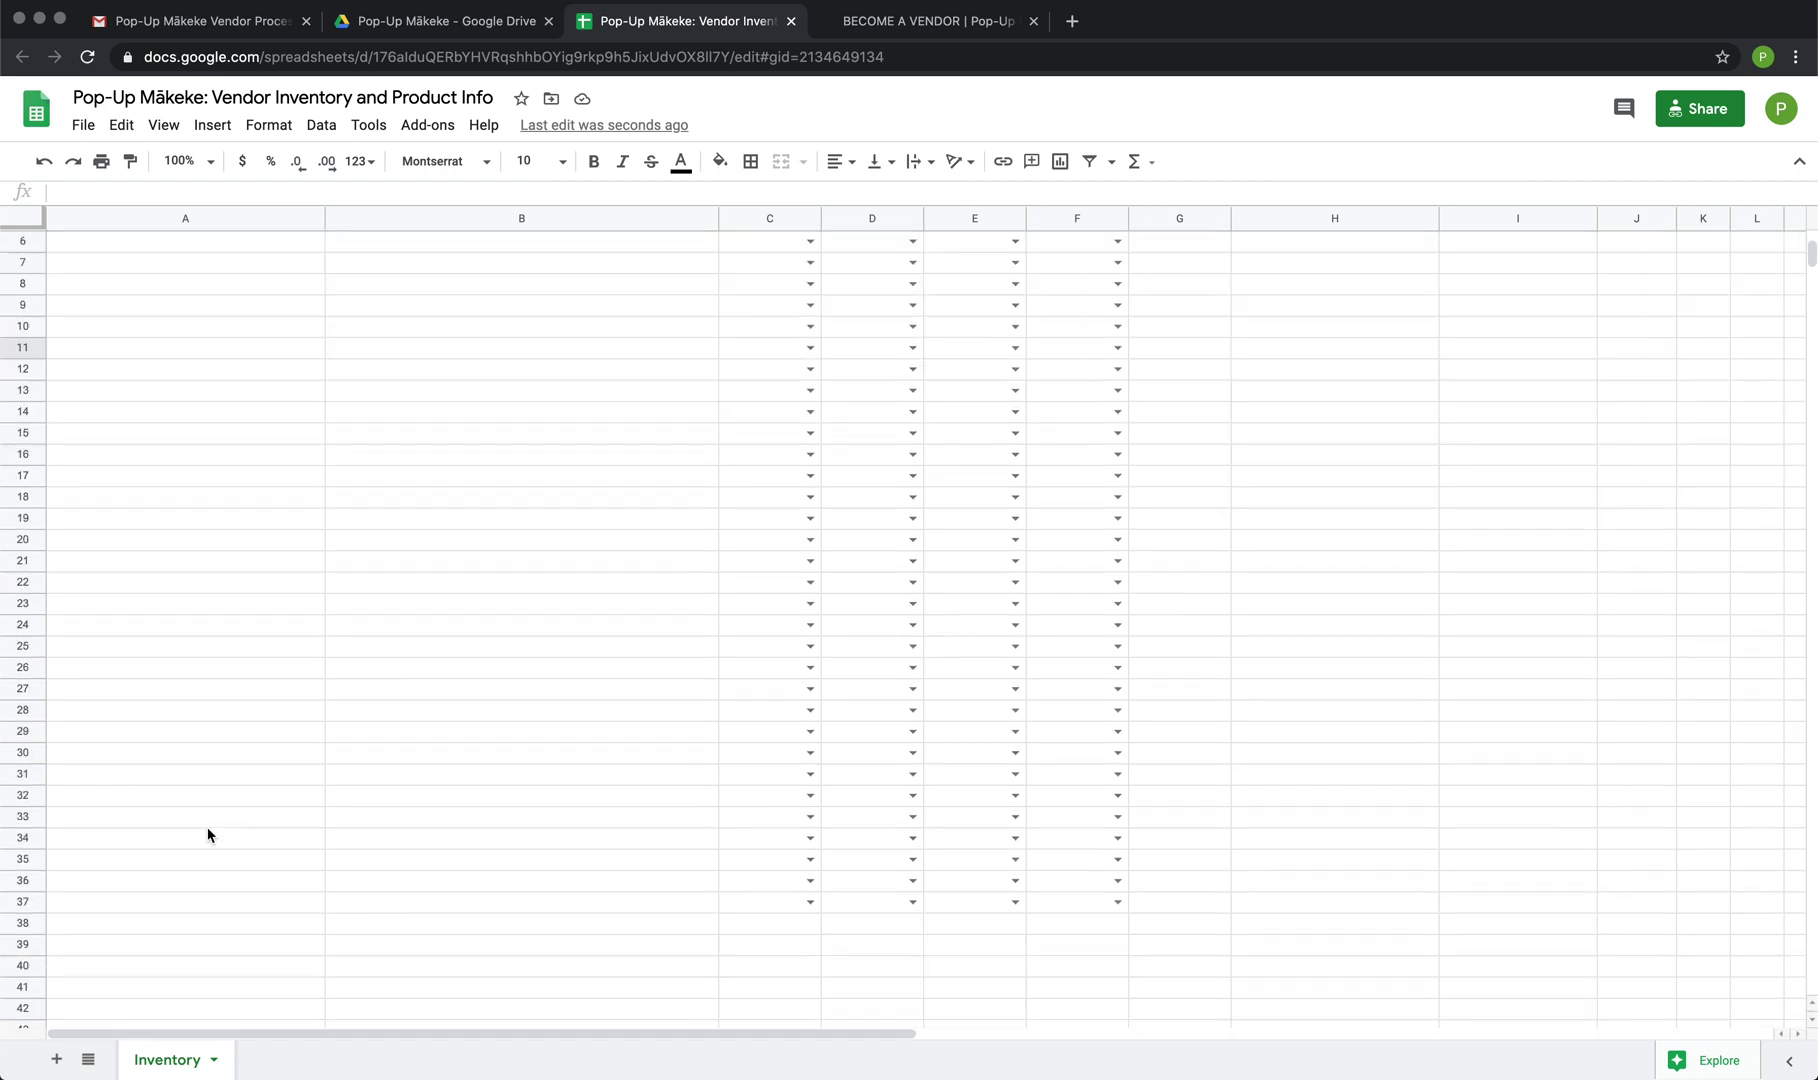
scroll(208, 835, up, 3)
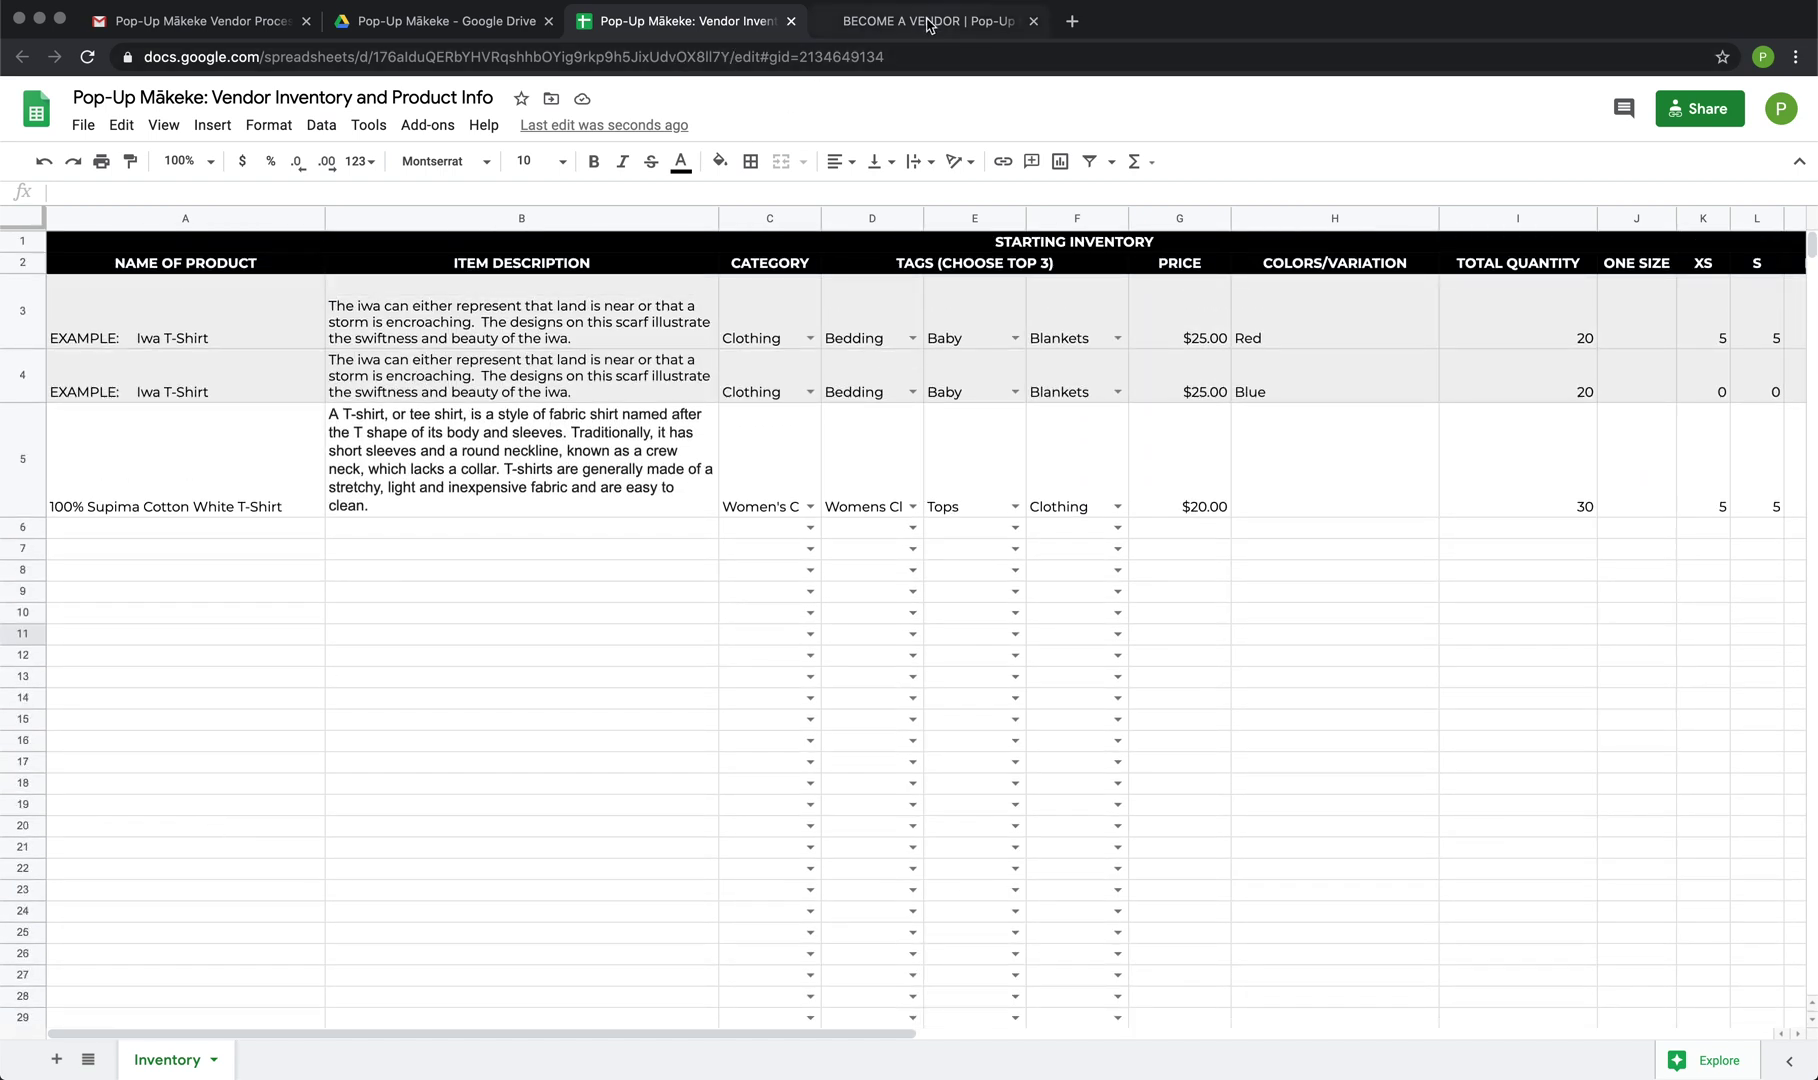
Switch to Google Drive, open the Product Photos folder inside Pop-Up Mākeke and dismiss the upload notice
click(407, 26)
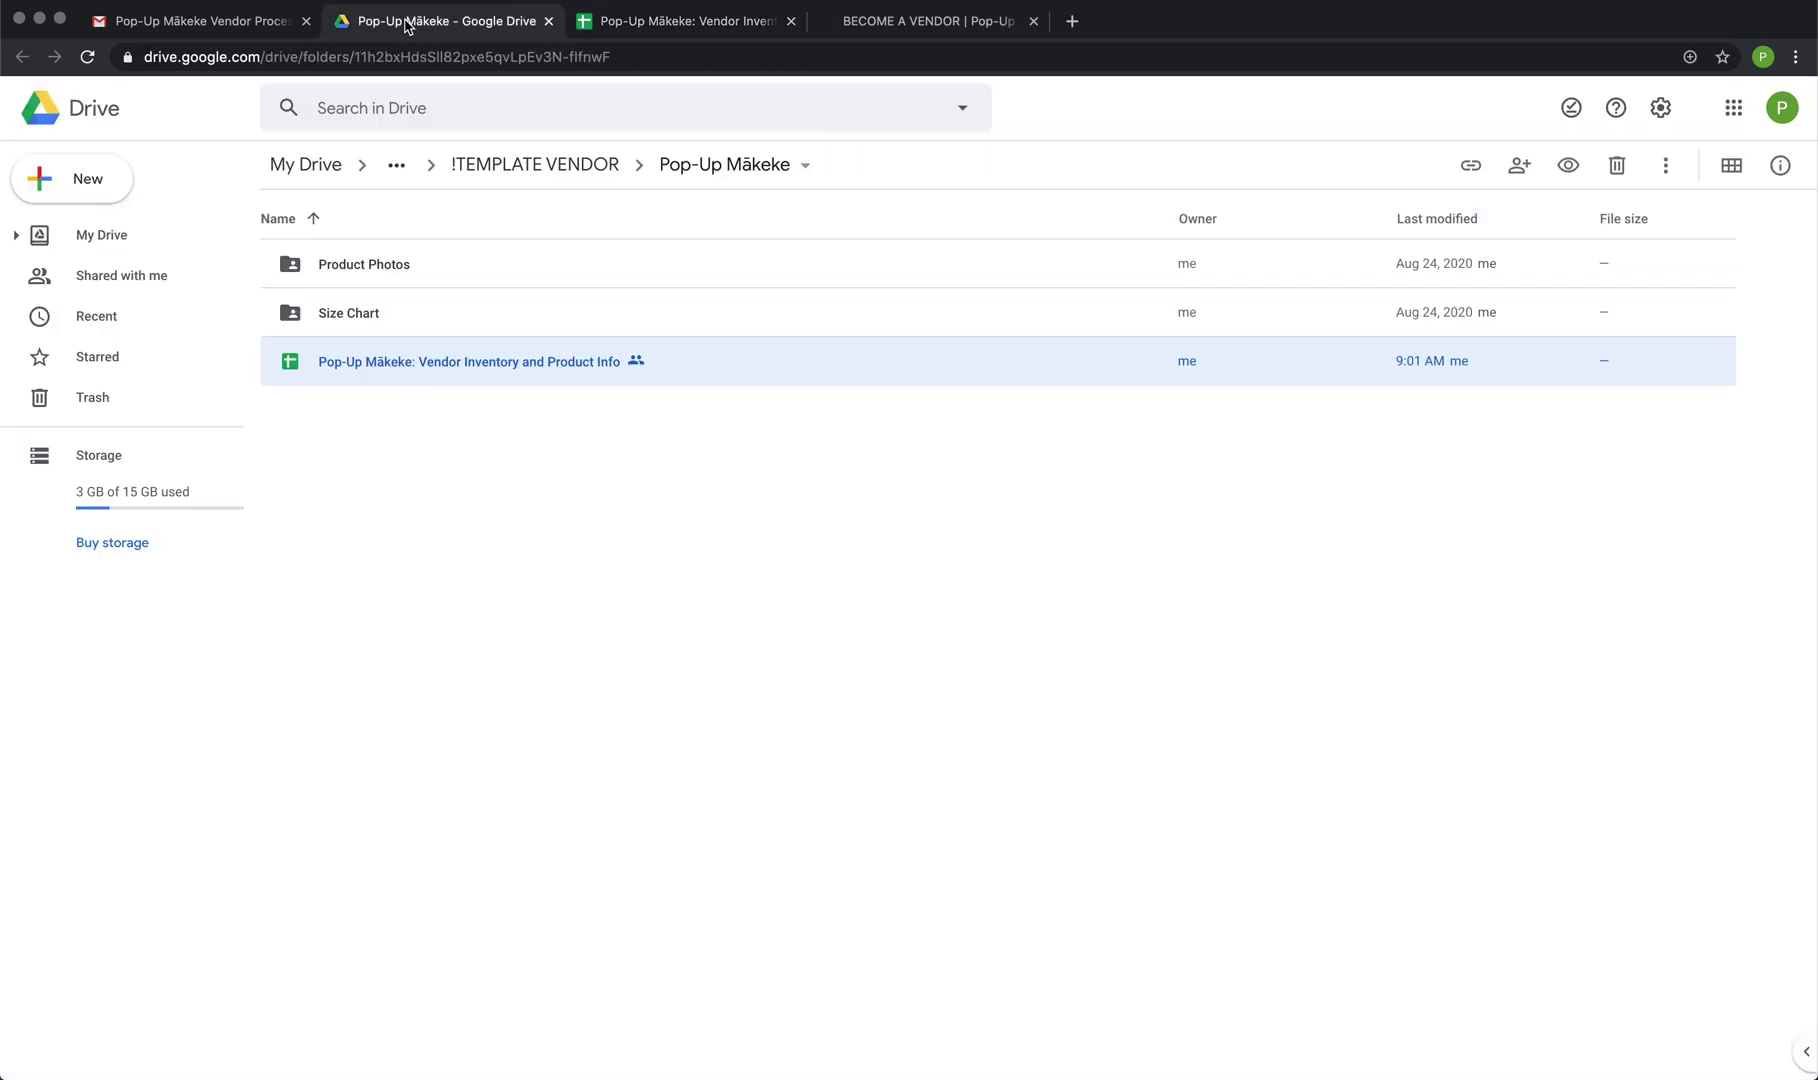
double_click(360, 267)
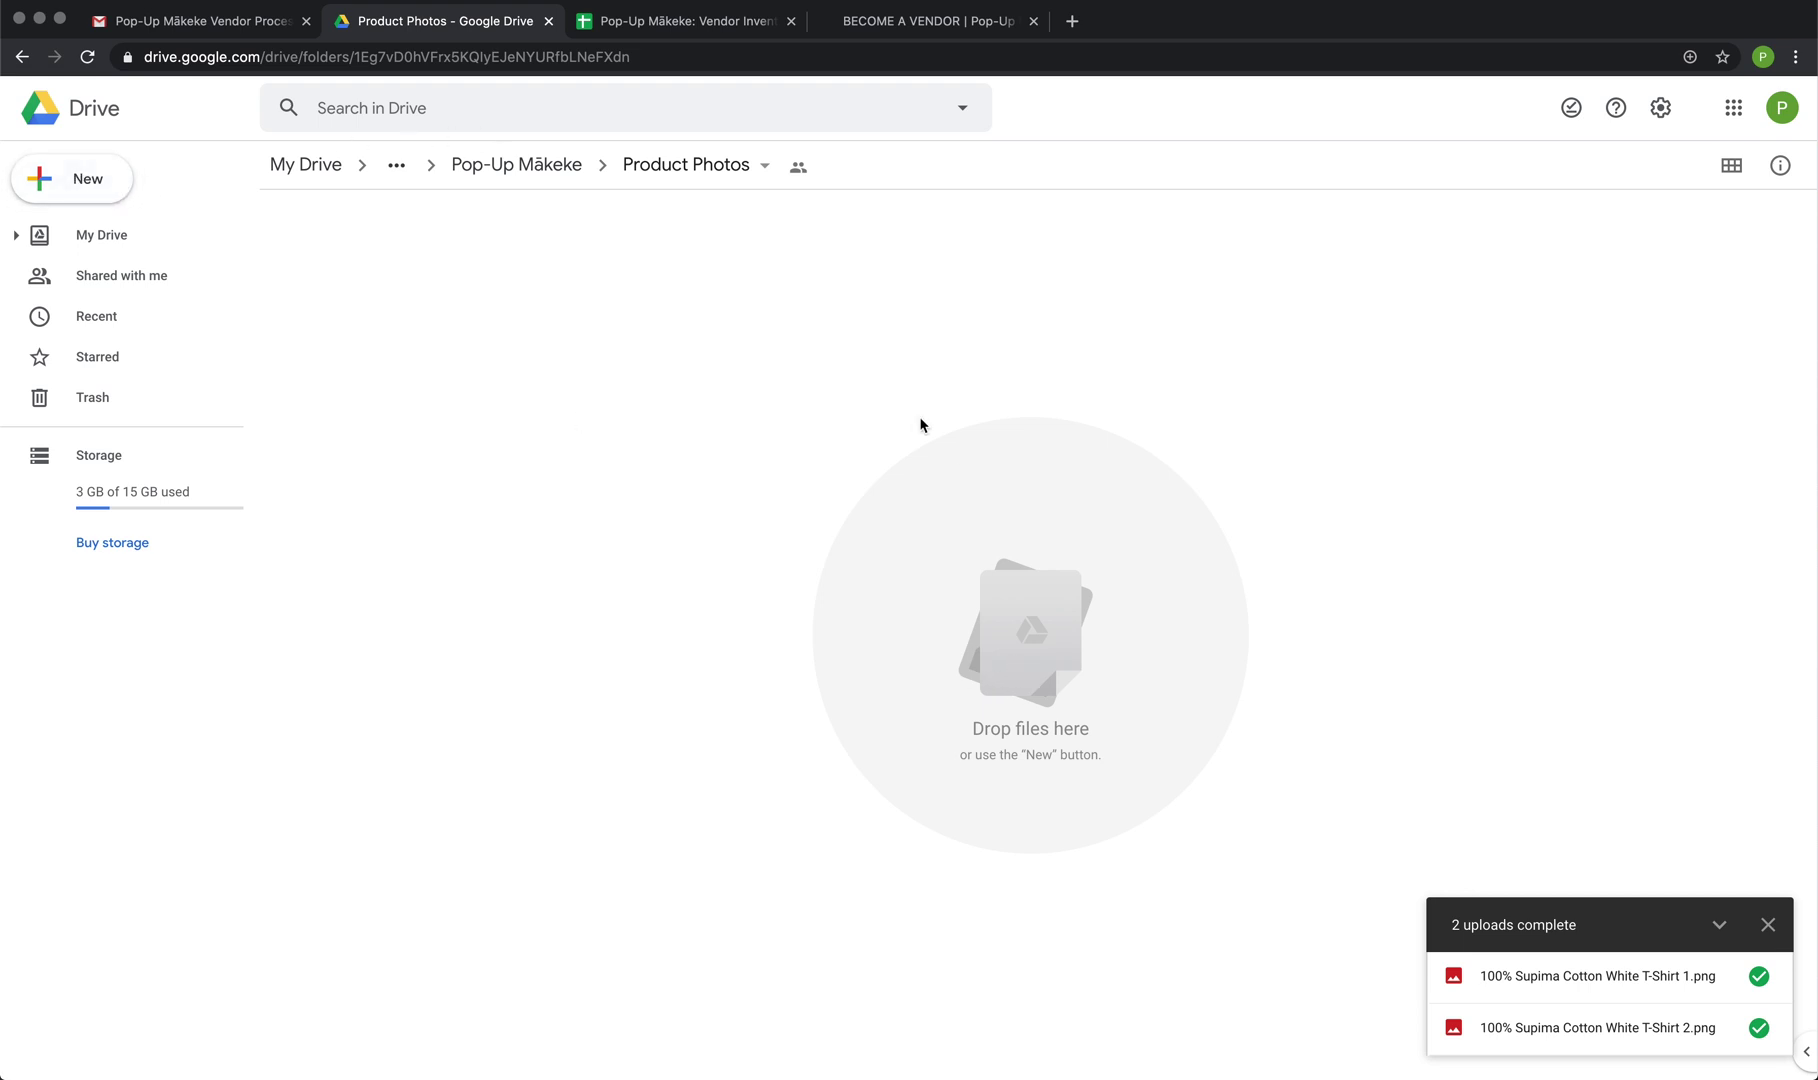
click(1769, 925)
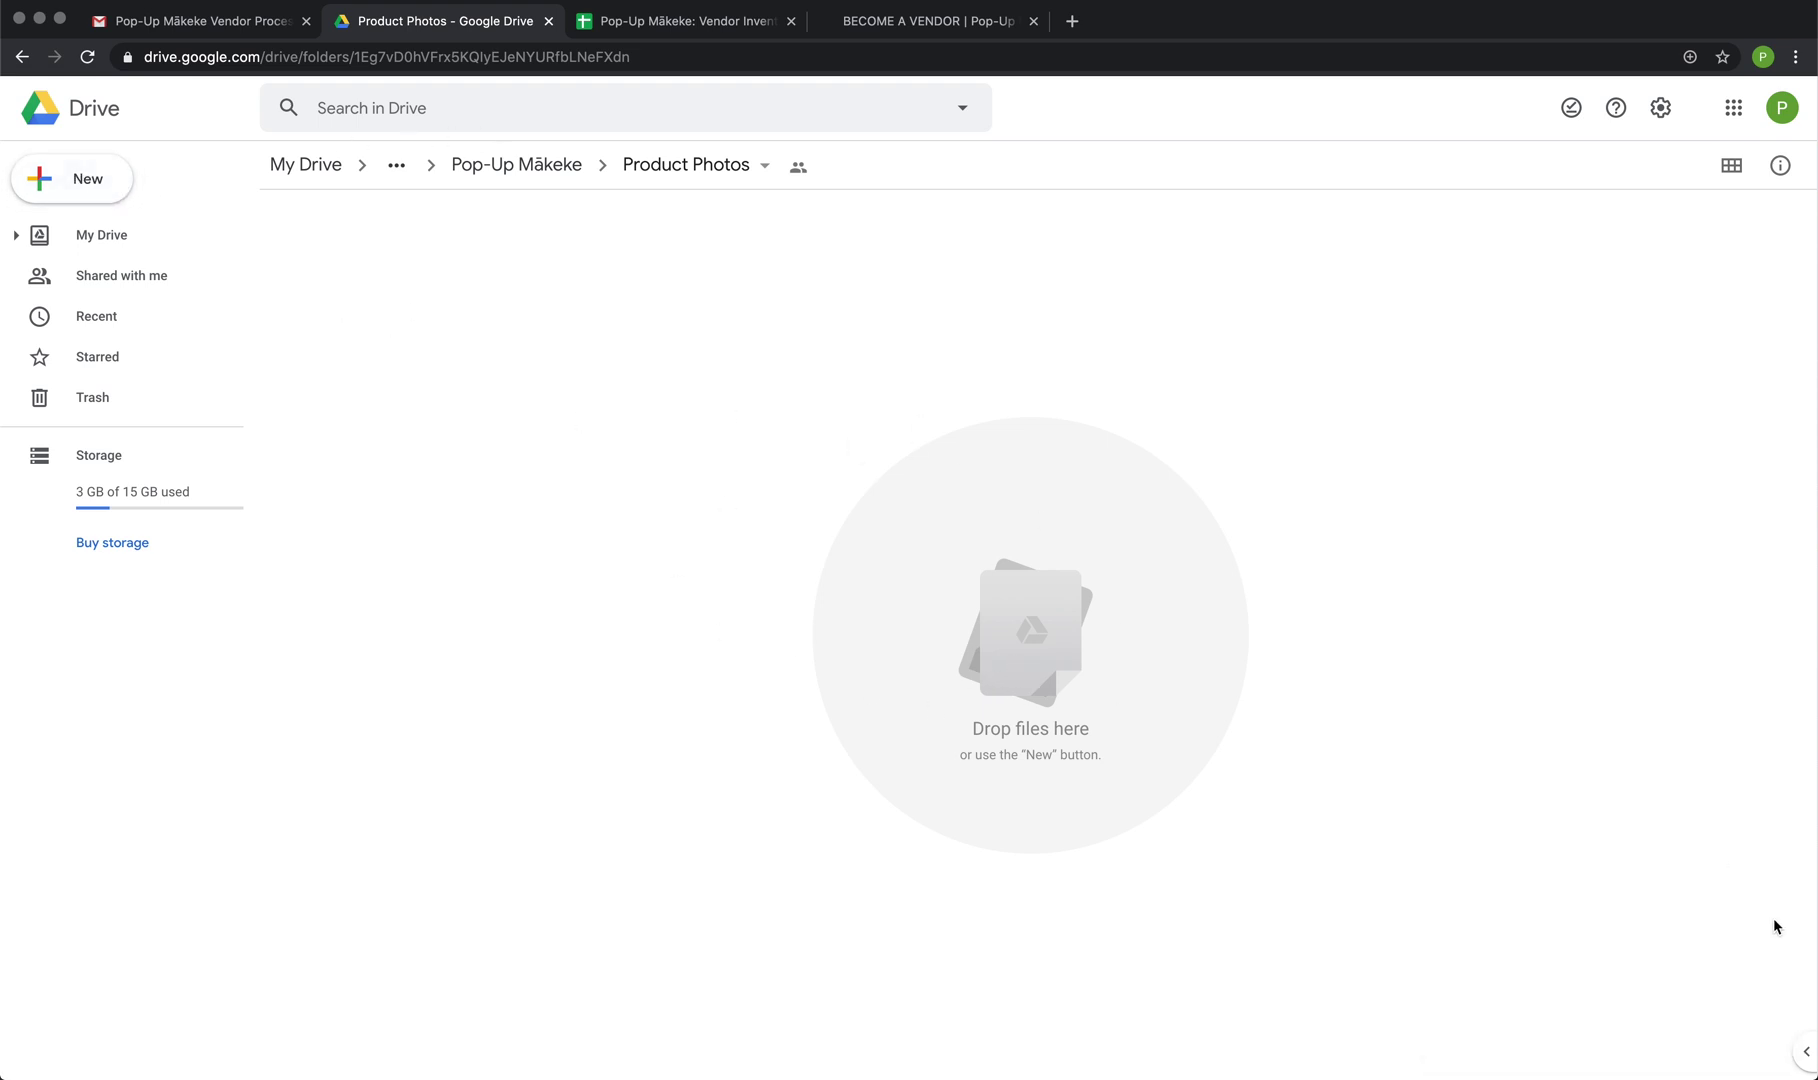
Upload the photos 100% Supima Cotton White T-Shirt 1 and 2 from the Inventory folder to Product Photos
click(115, 178)
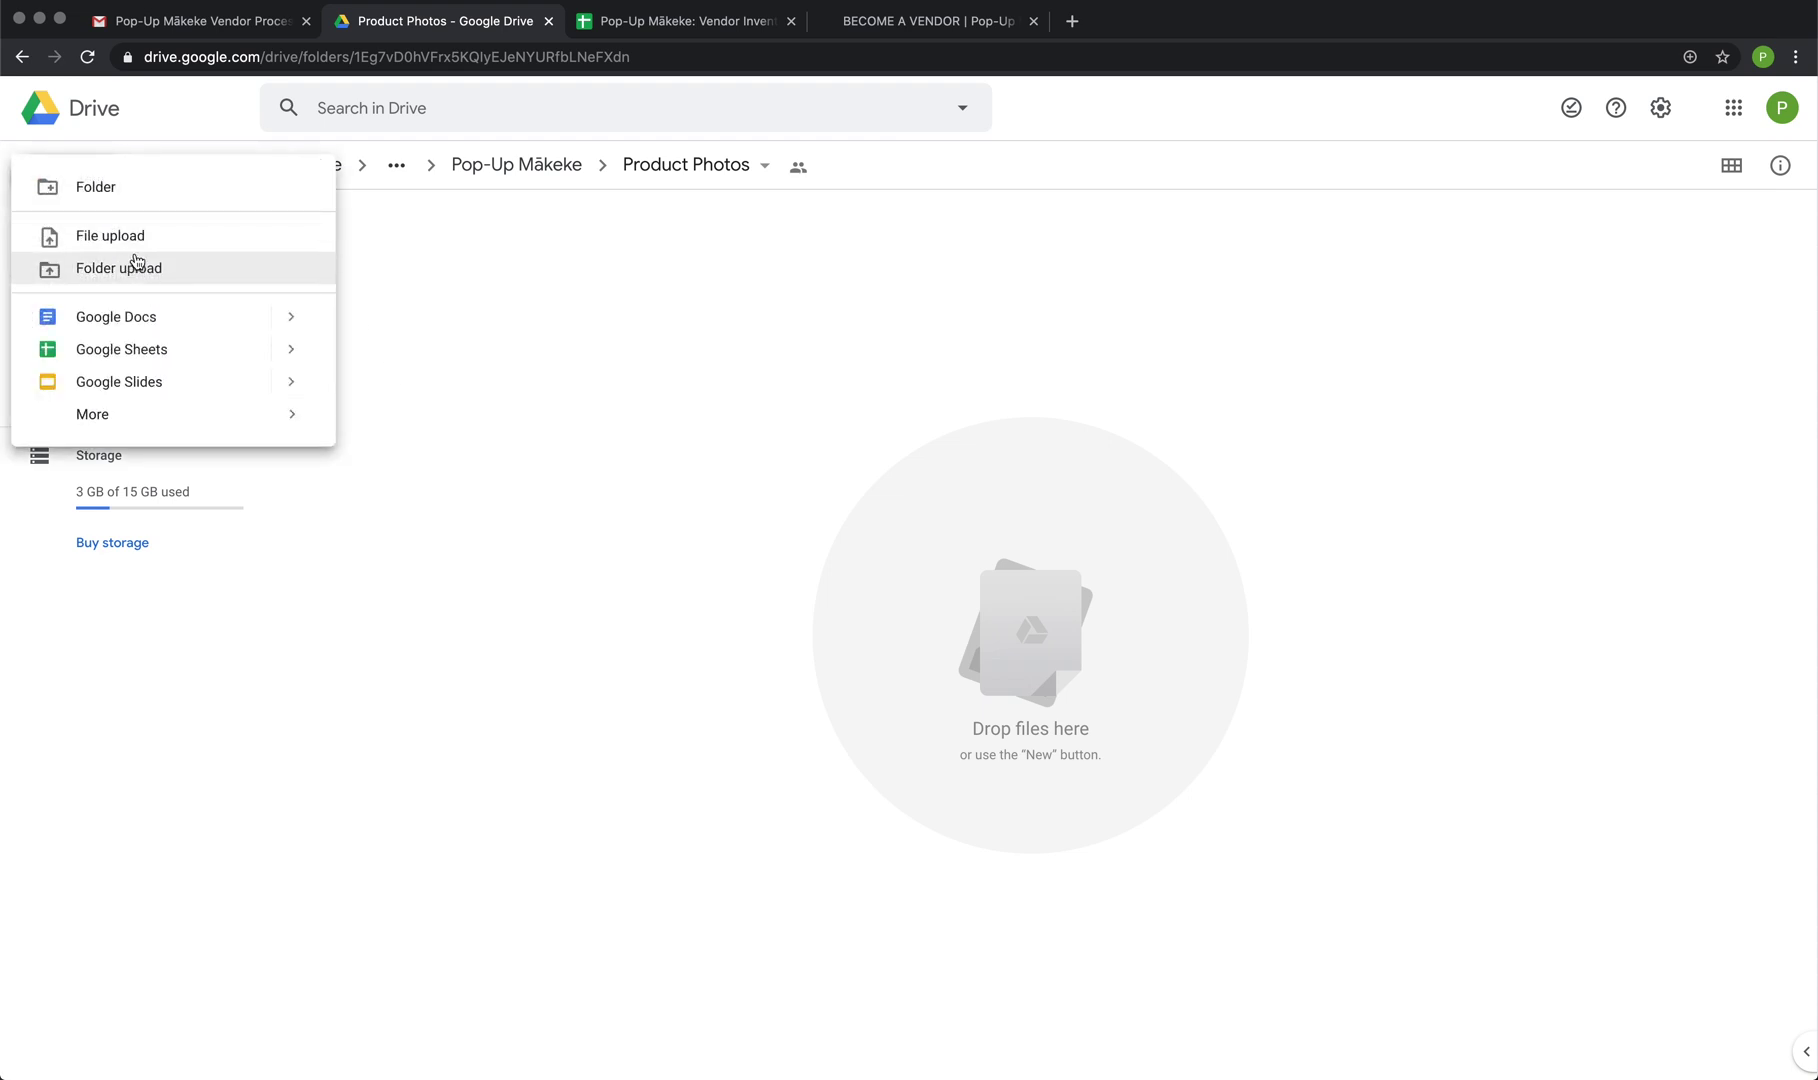
click(126, 240)
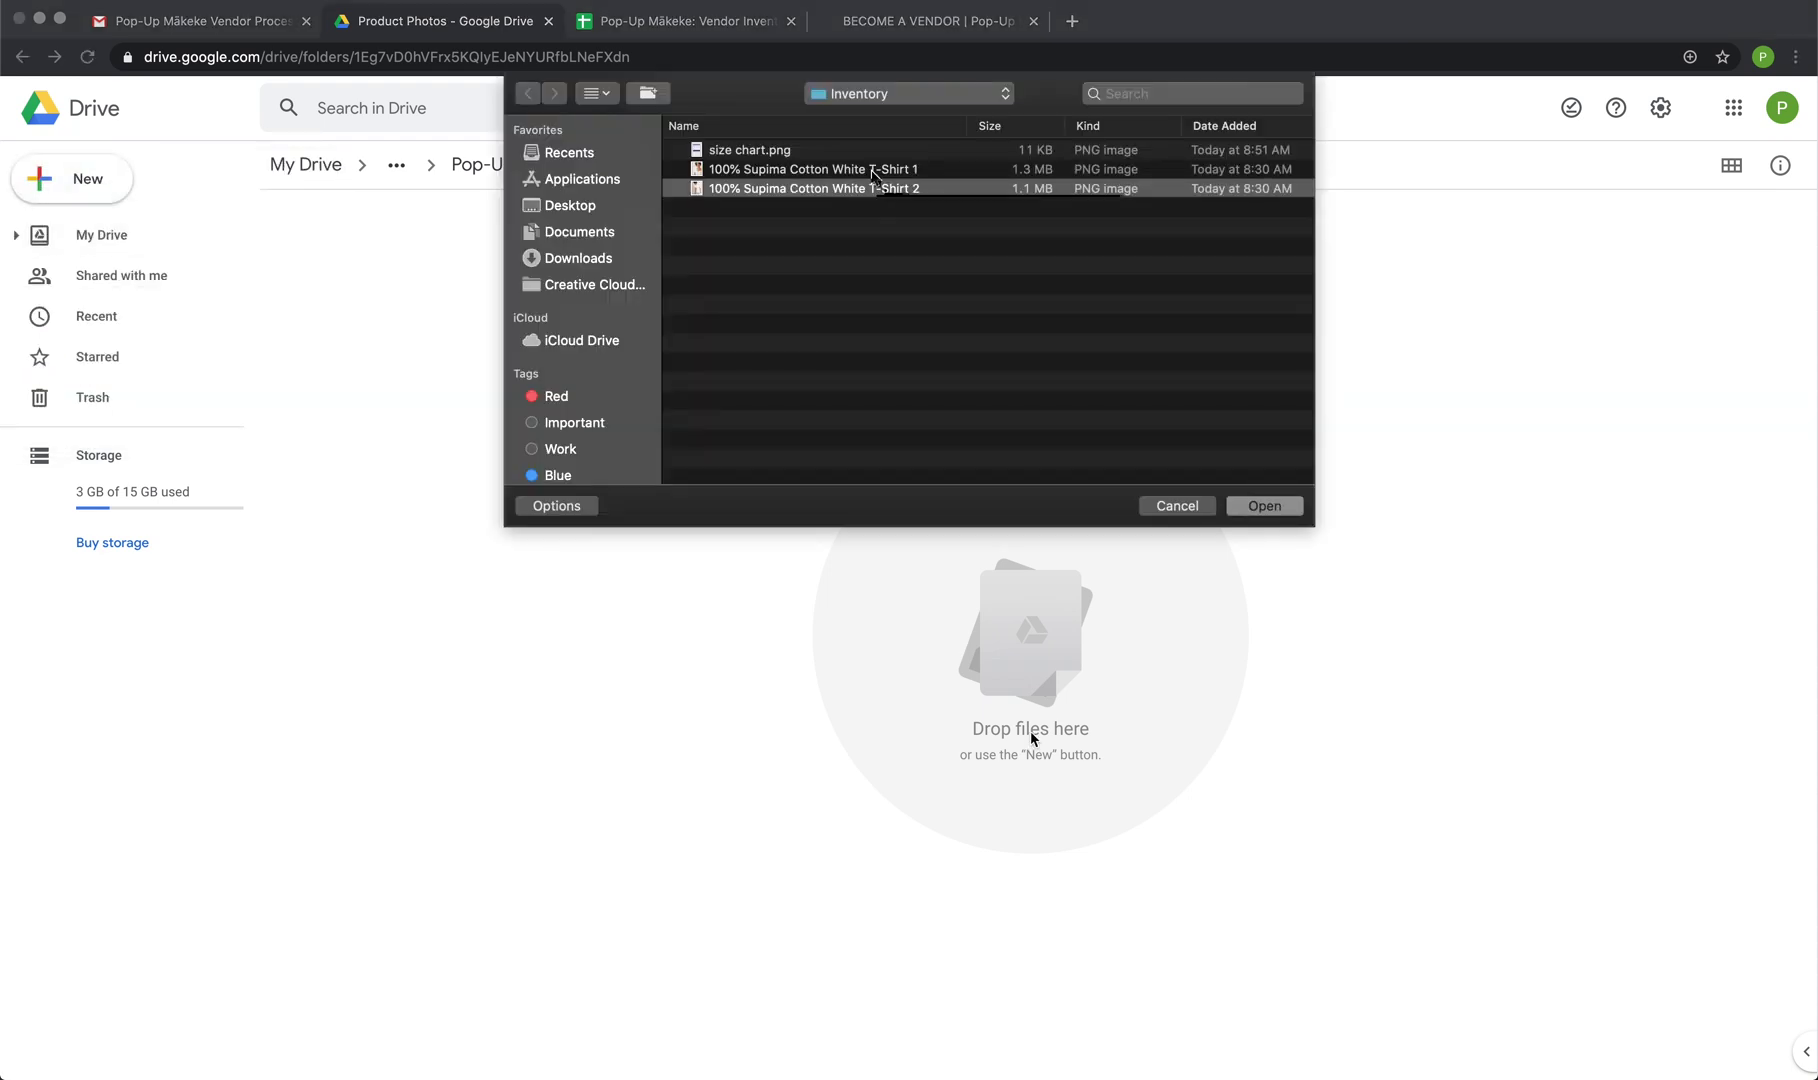
click(874, 170)
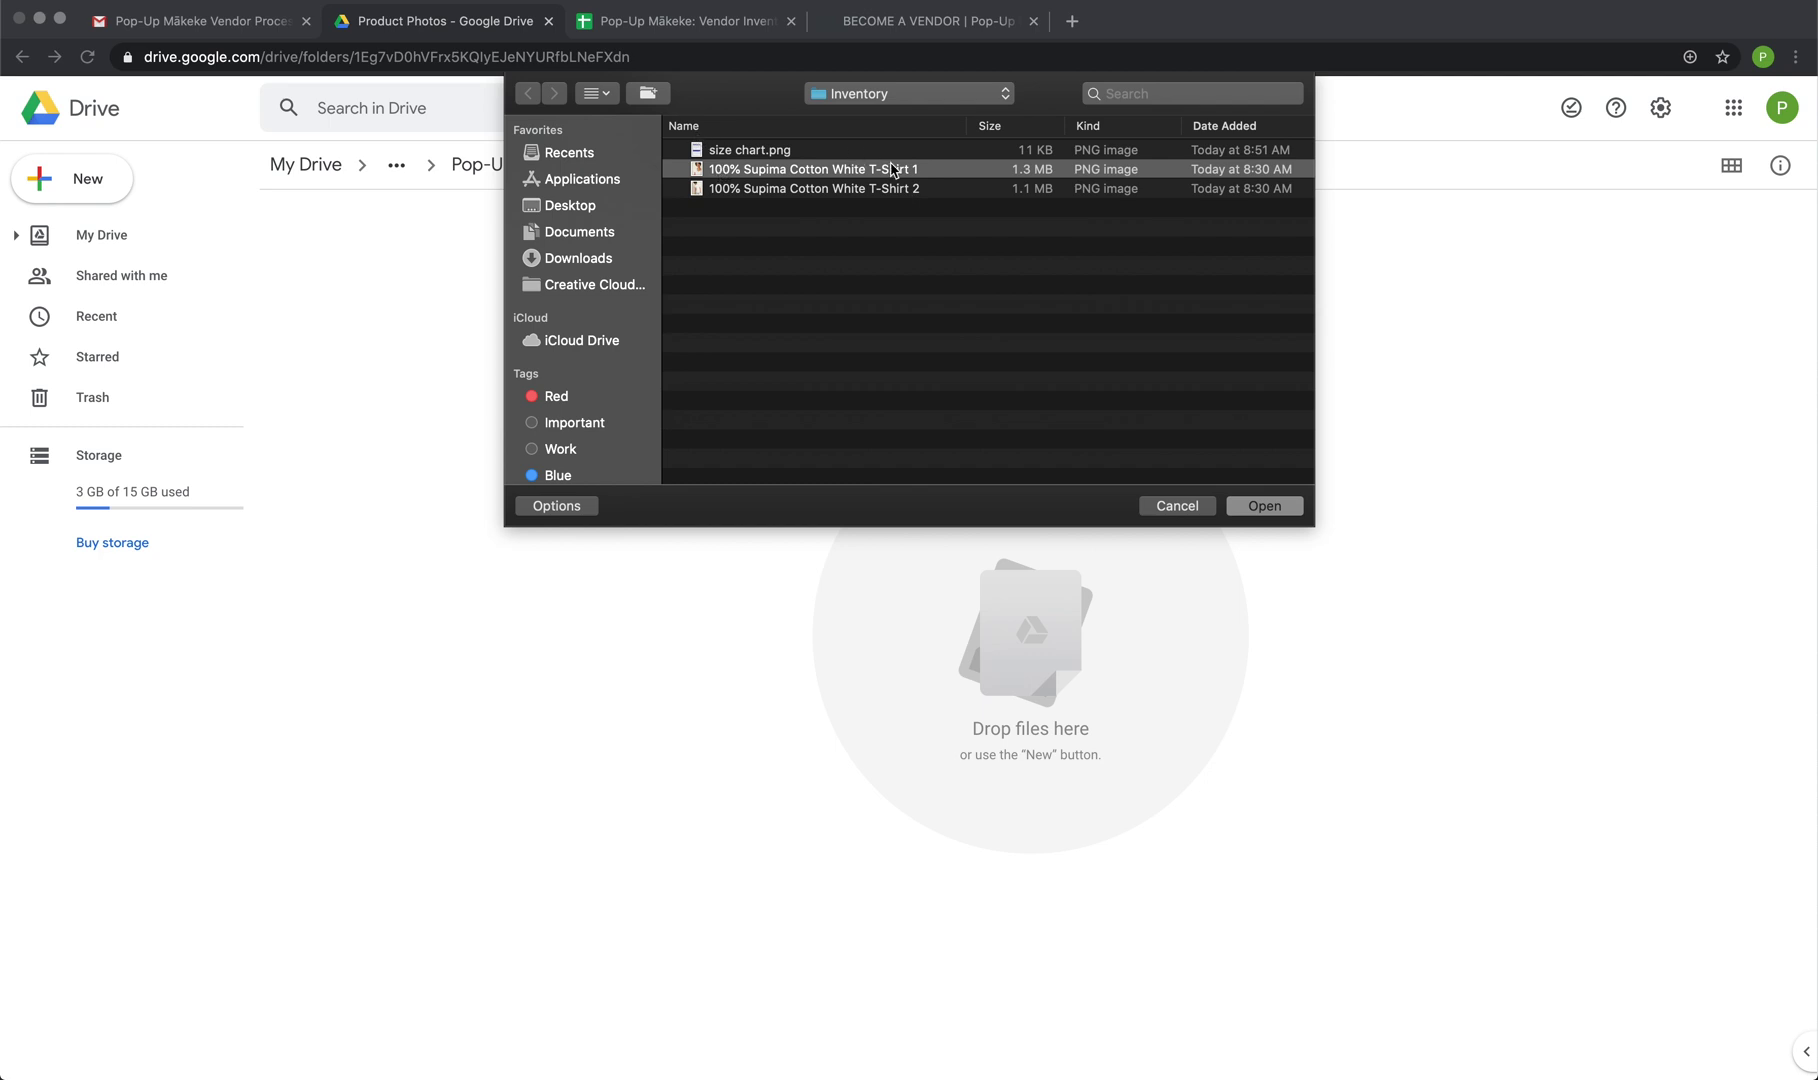
shift+click(940, 190)
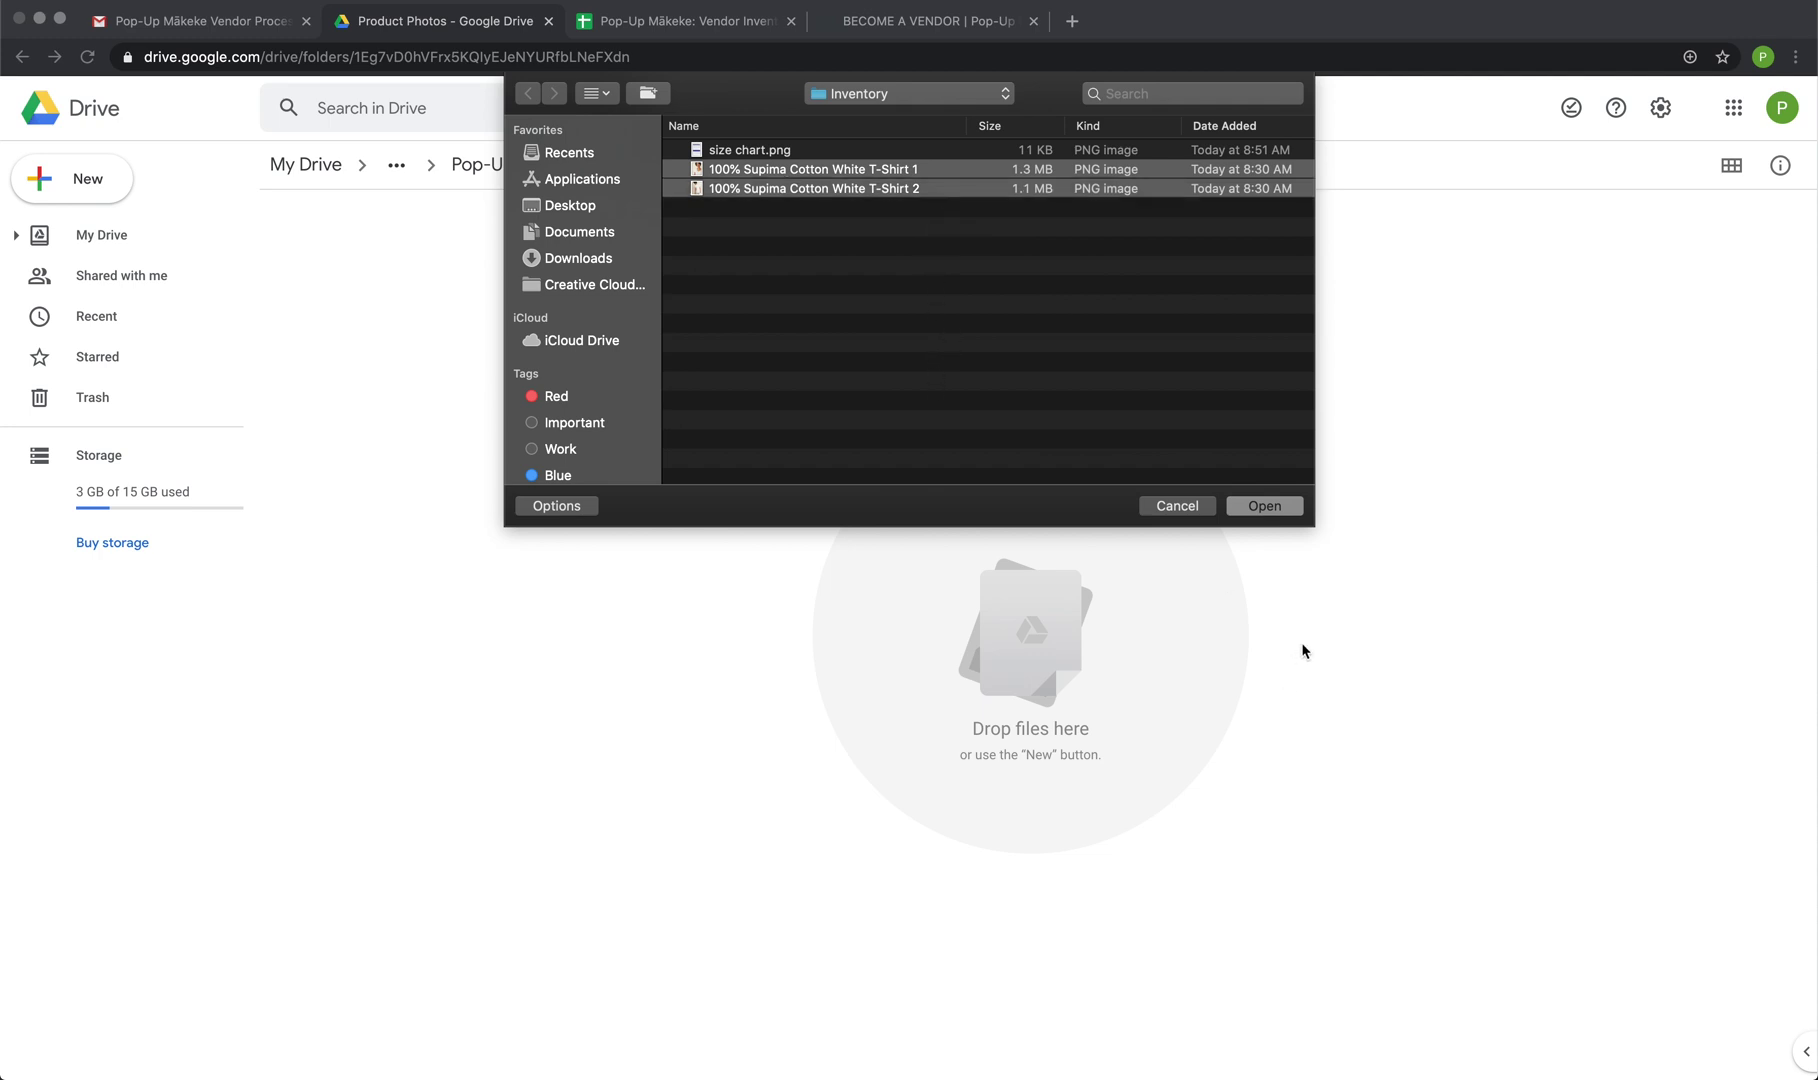
click(1264, 506)
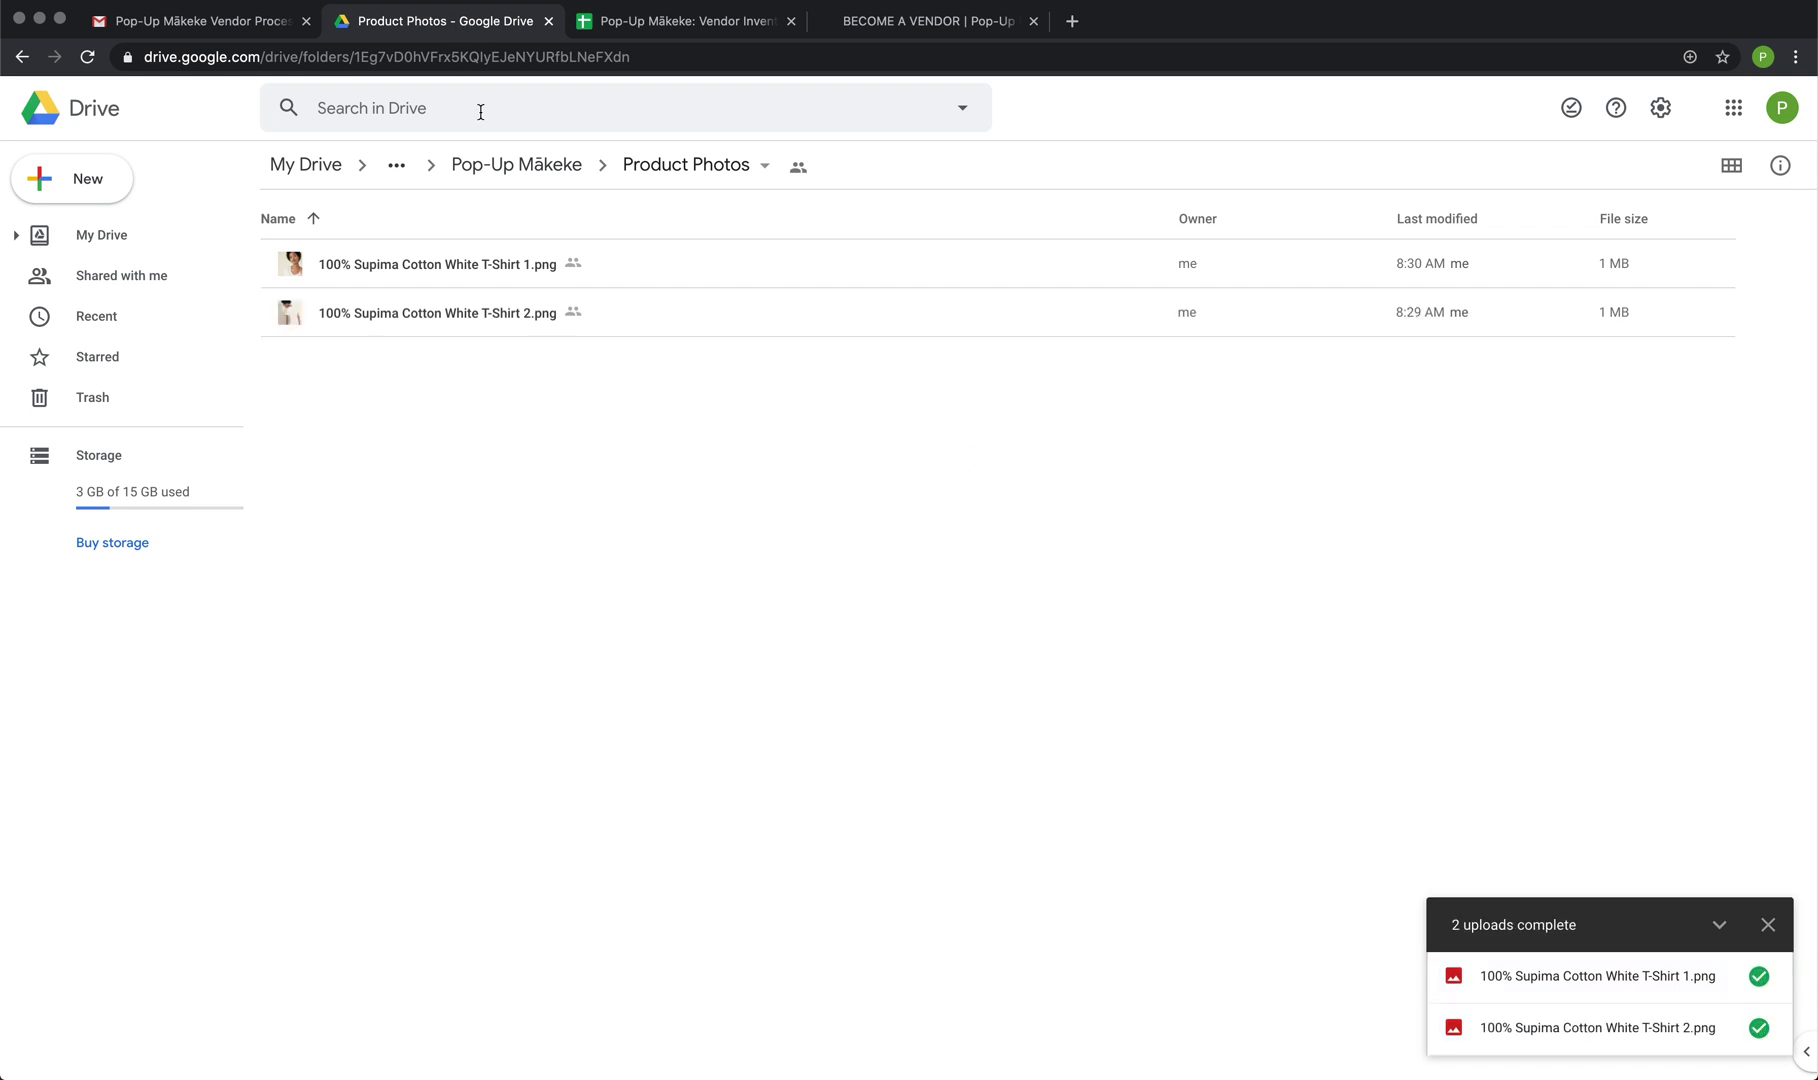
Open the Size Chart folder inside Pop-Up Mākeke and dismiss the upload notice
click(521, 172)
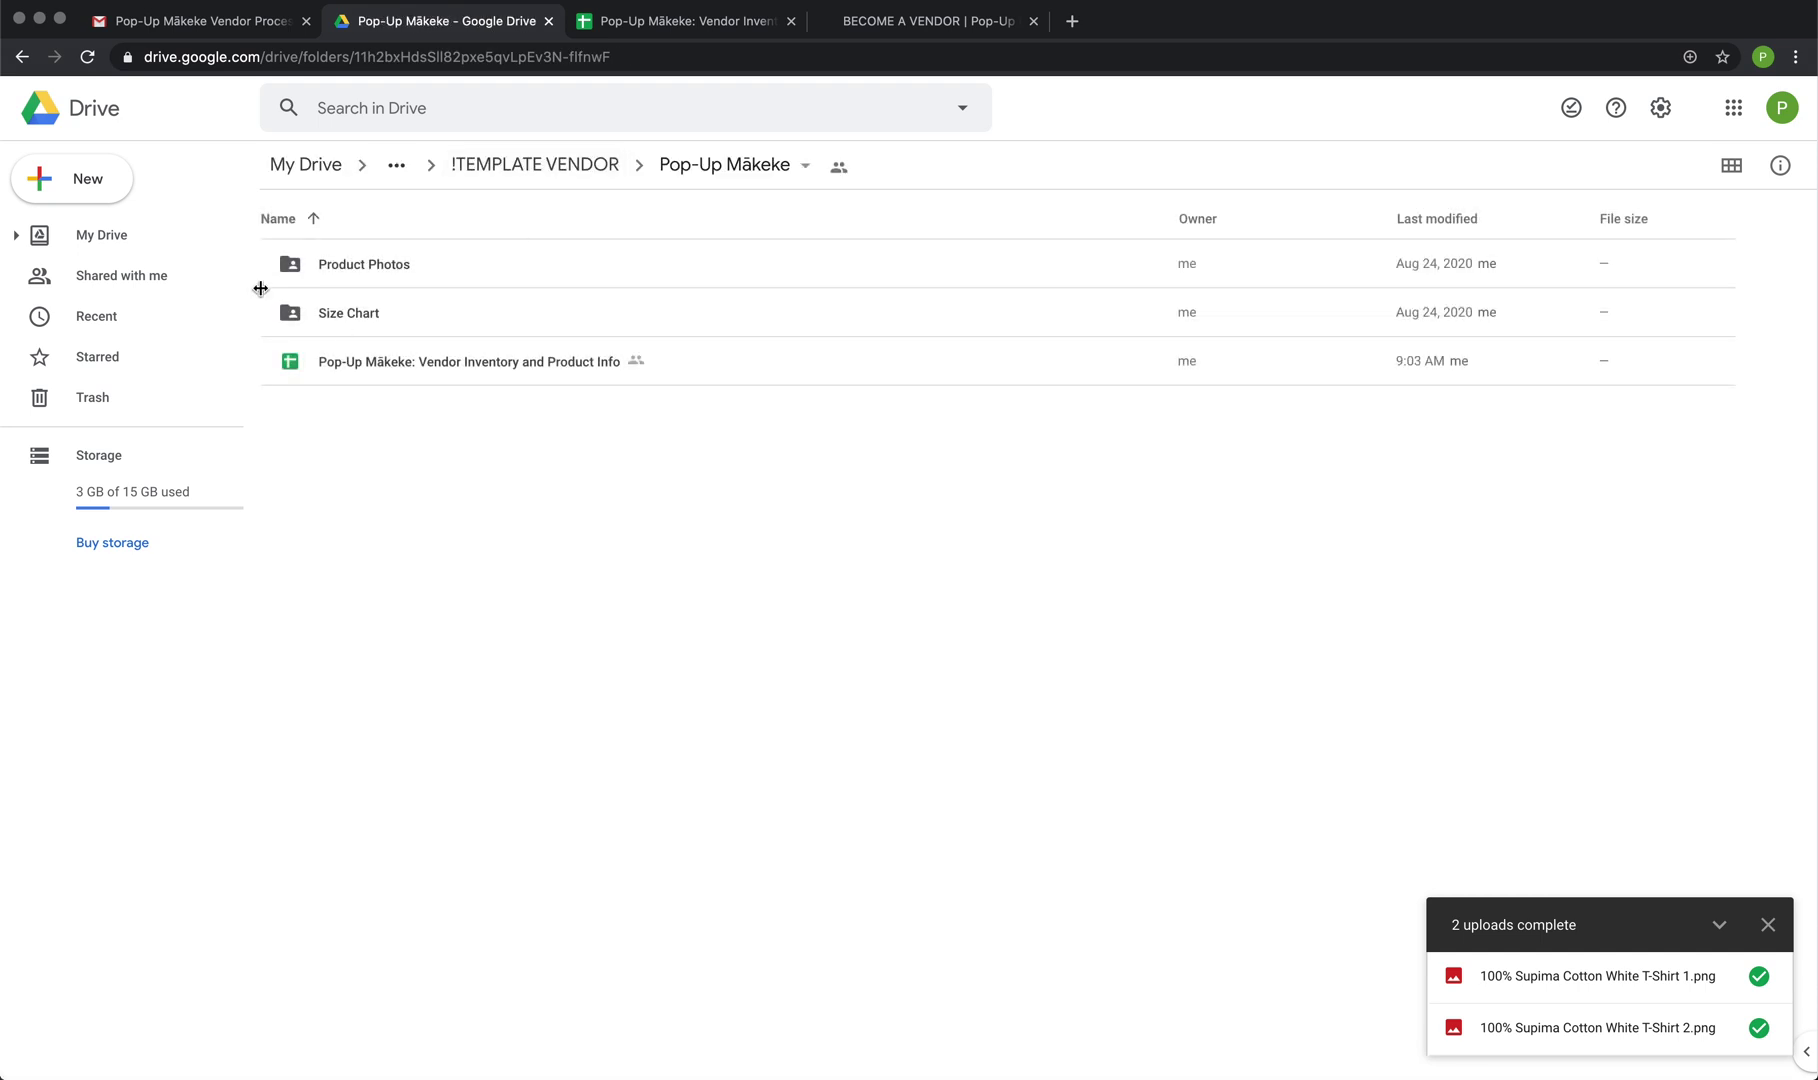
double_click(358, 315)
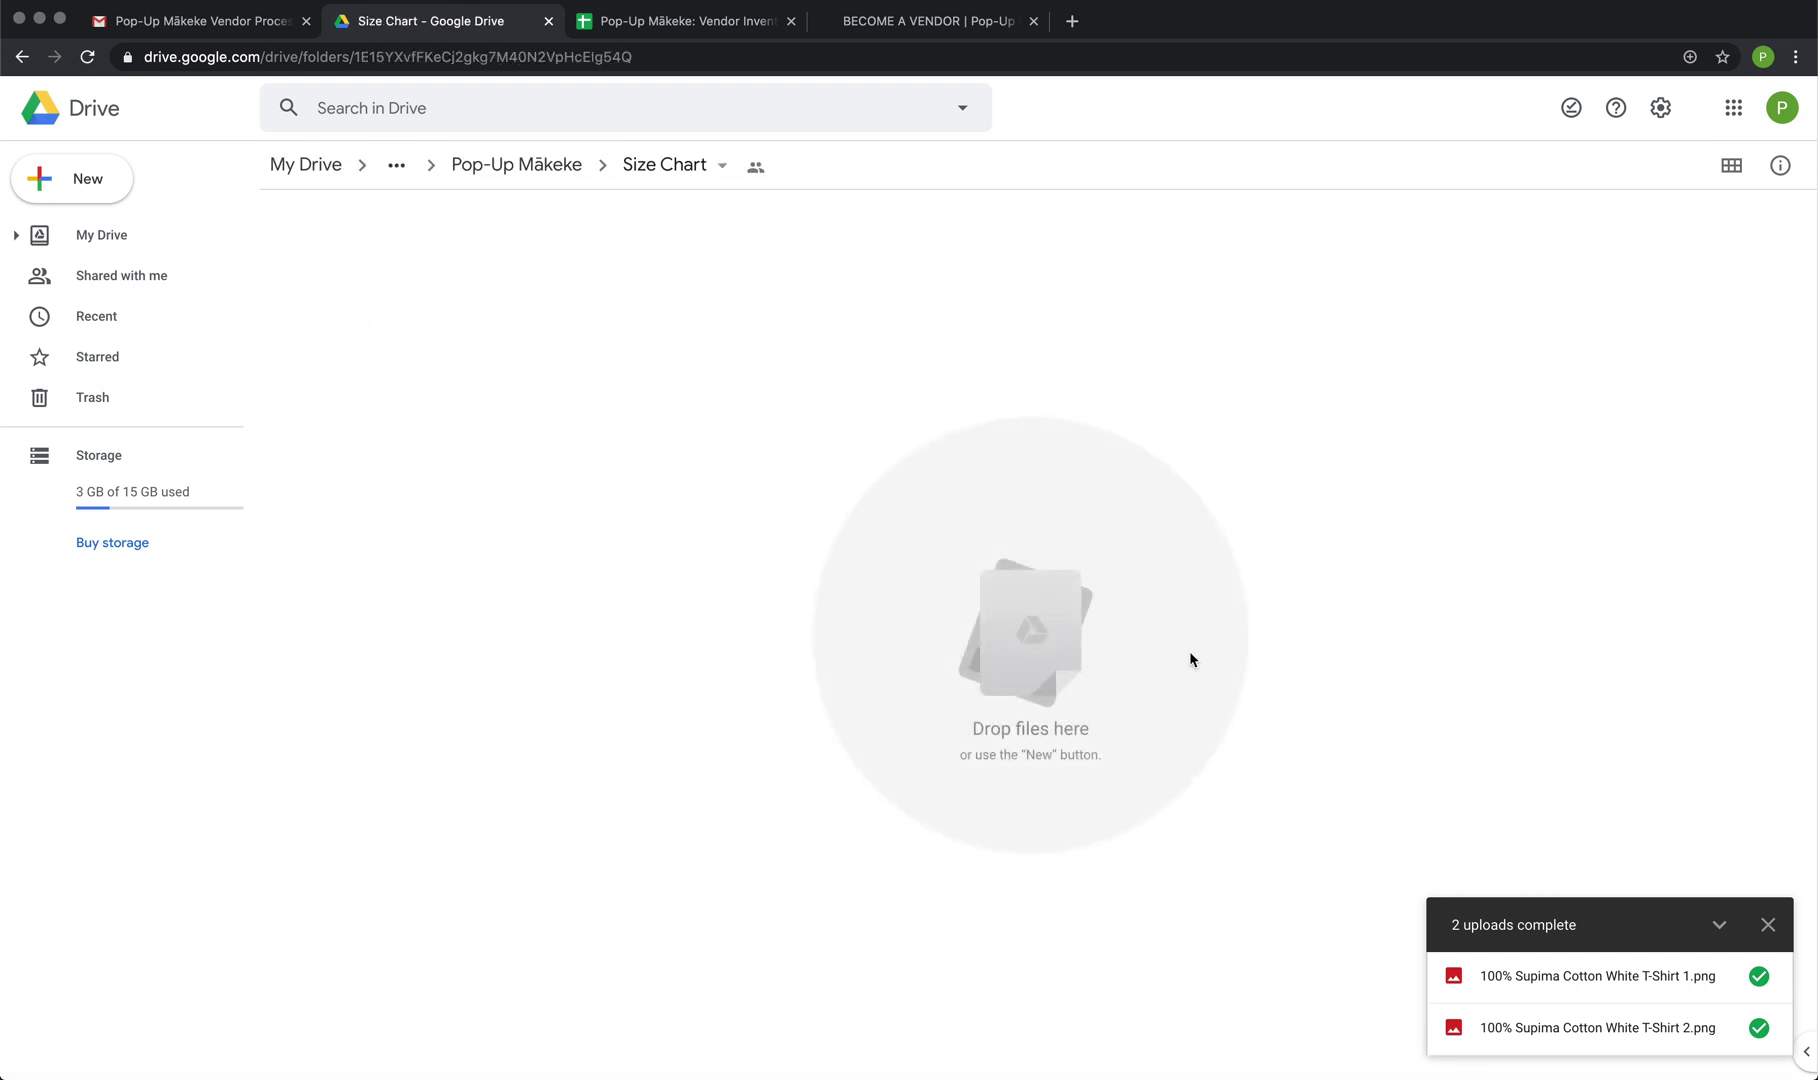
click(1768, 926)
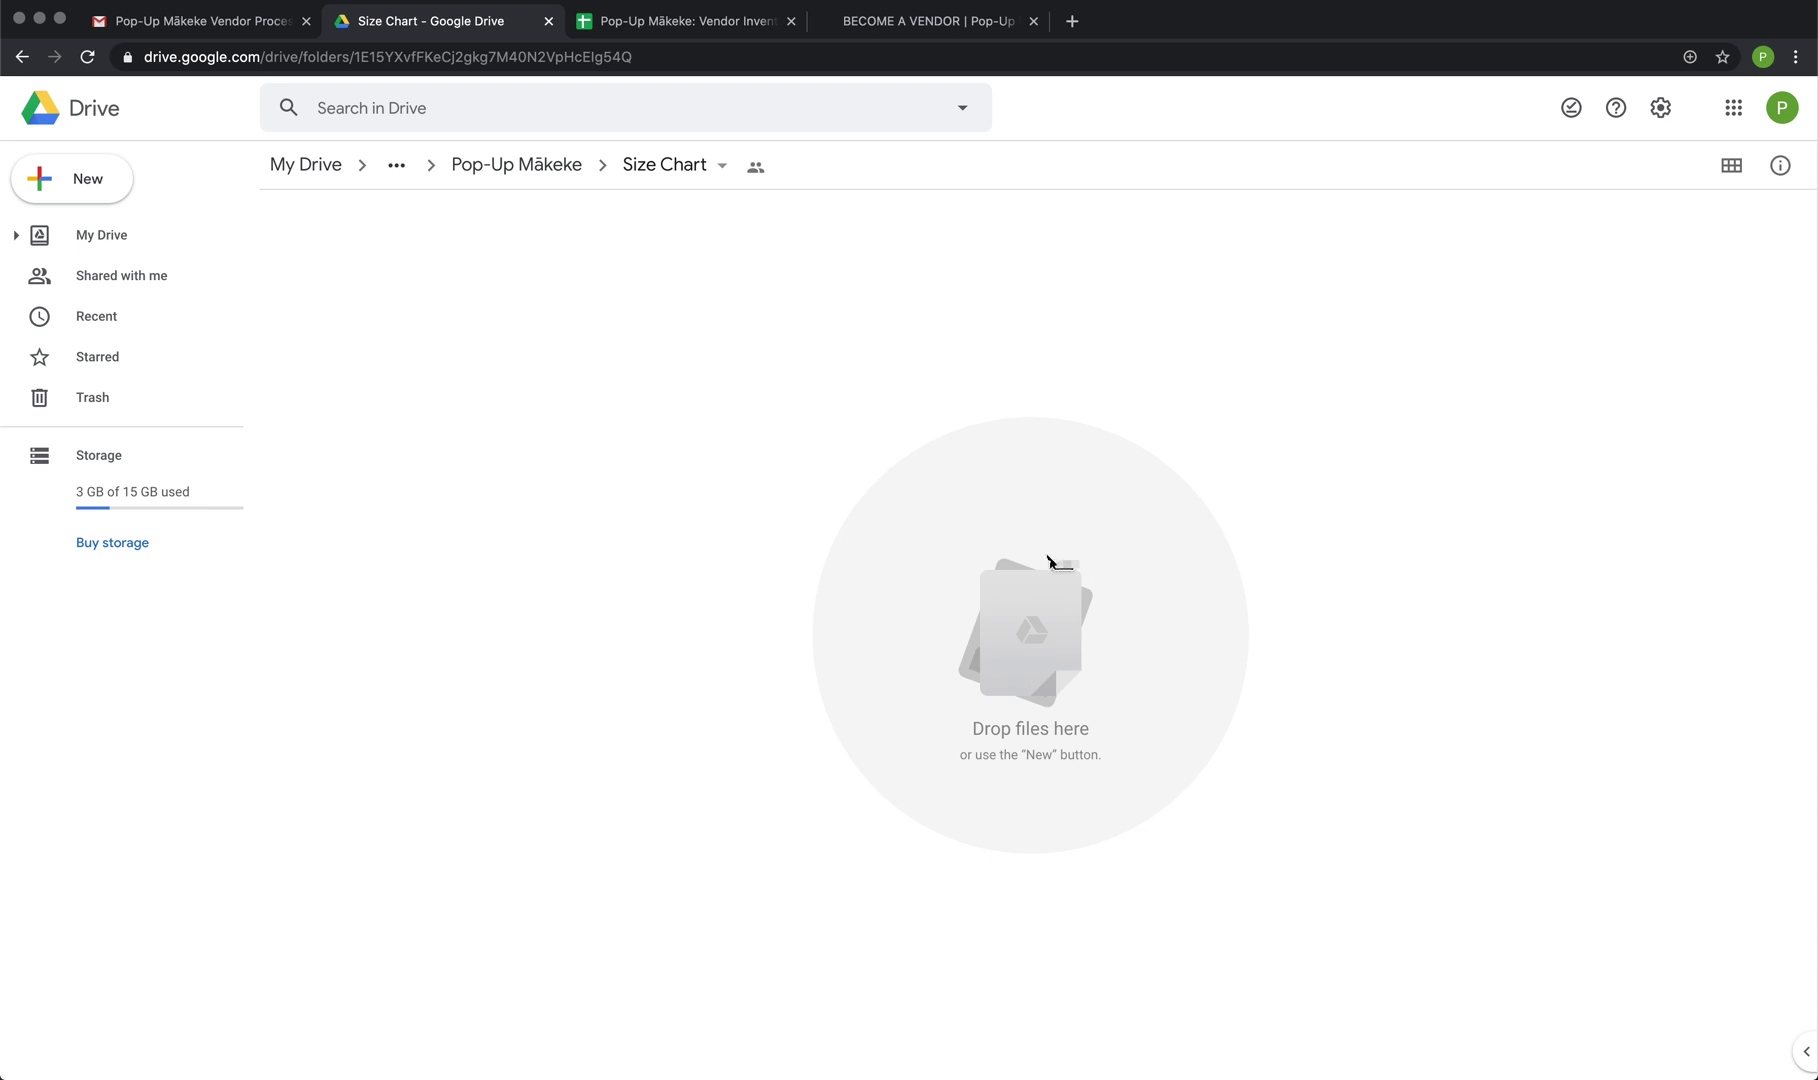
Preview size chart.png from the Inventory folder and upload it to the Size Chart folder
click(98, 188)
click(100, 188)
click(930, 628)
click(82, 185)
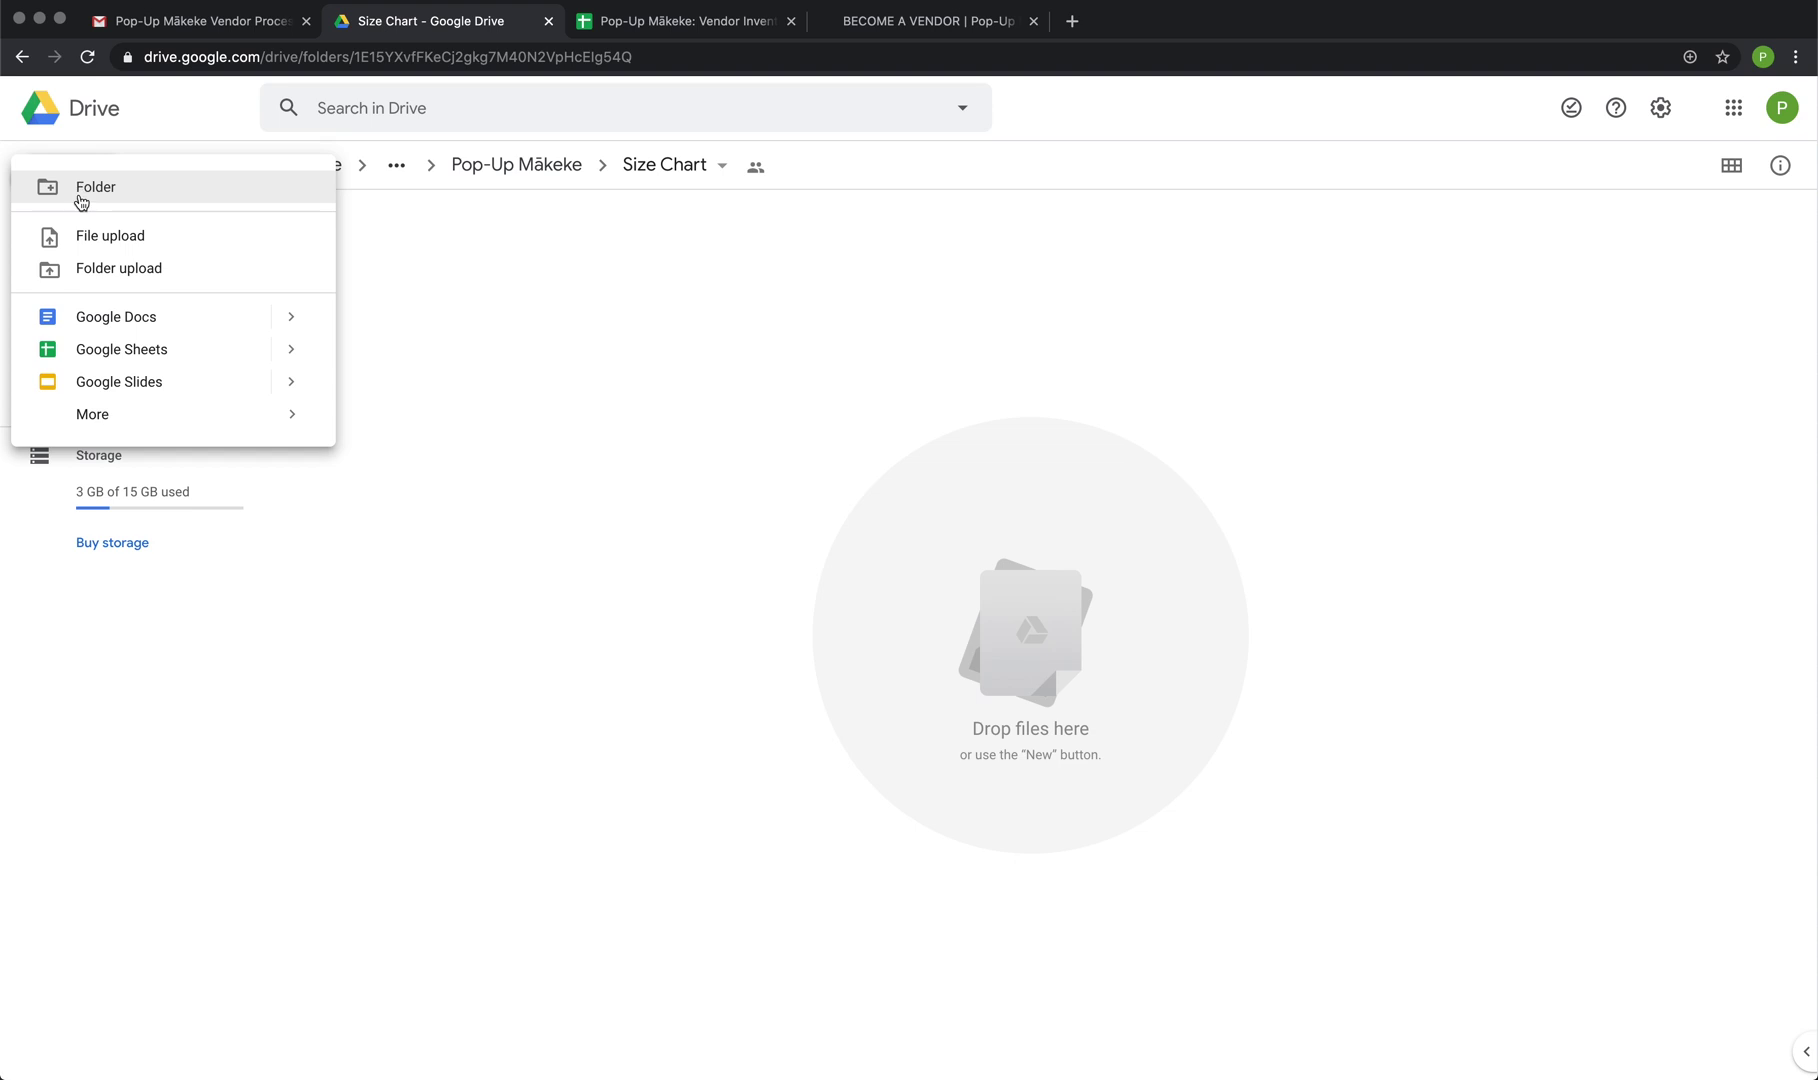
click(86, 247)
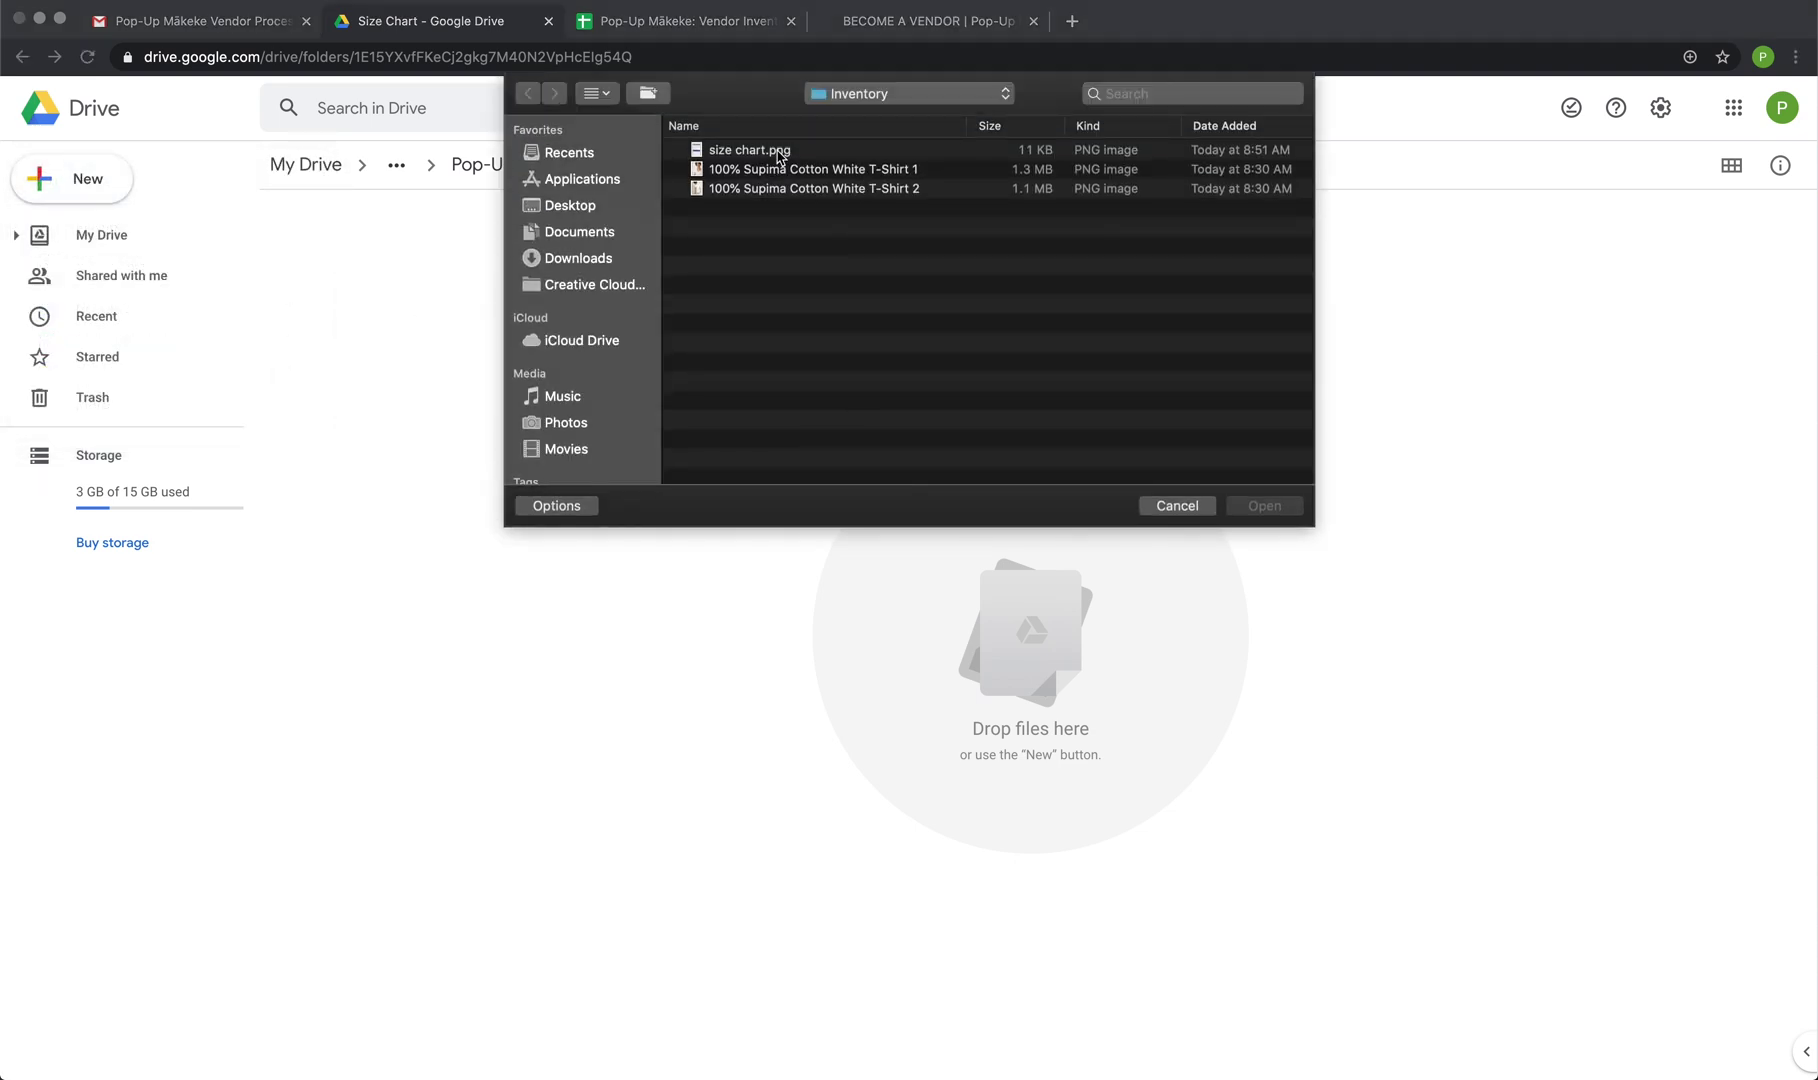
click(745, 150)
key(space)
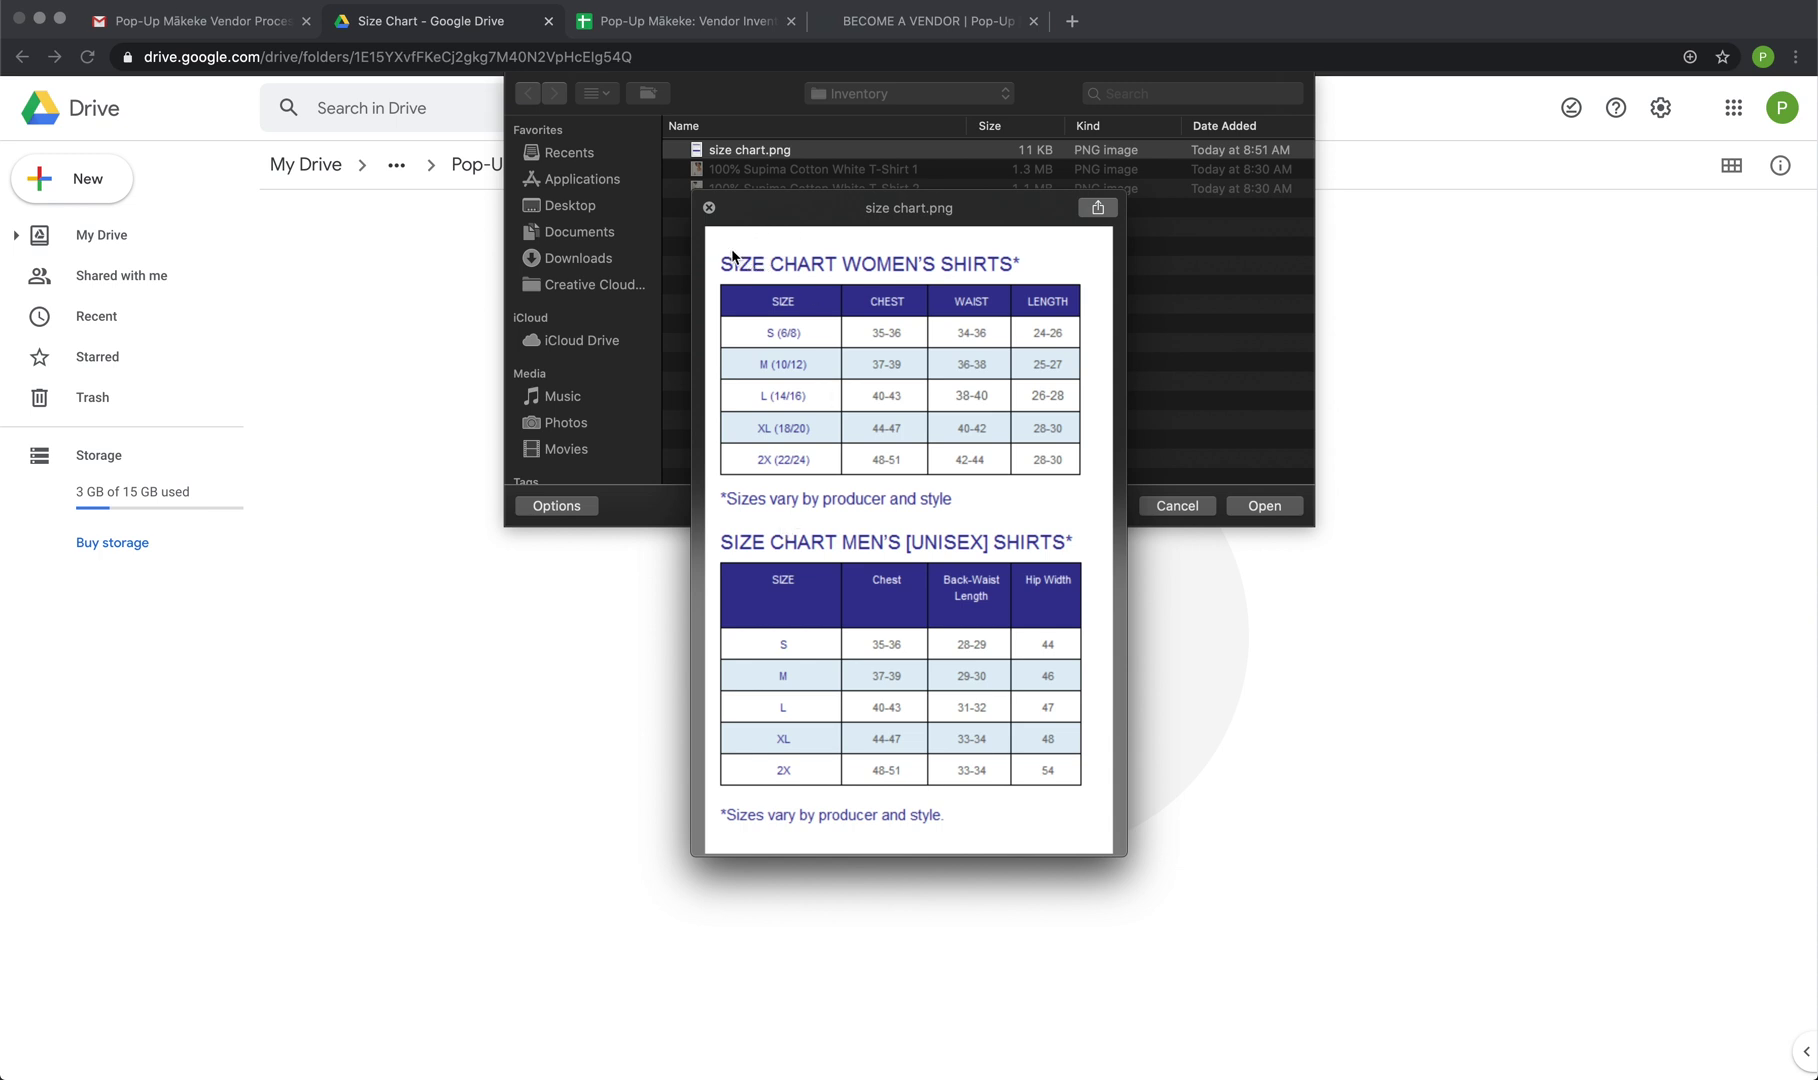
click(1256, 511)
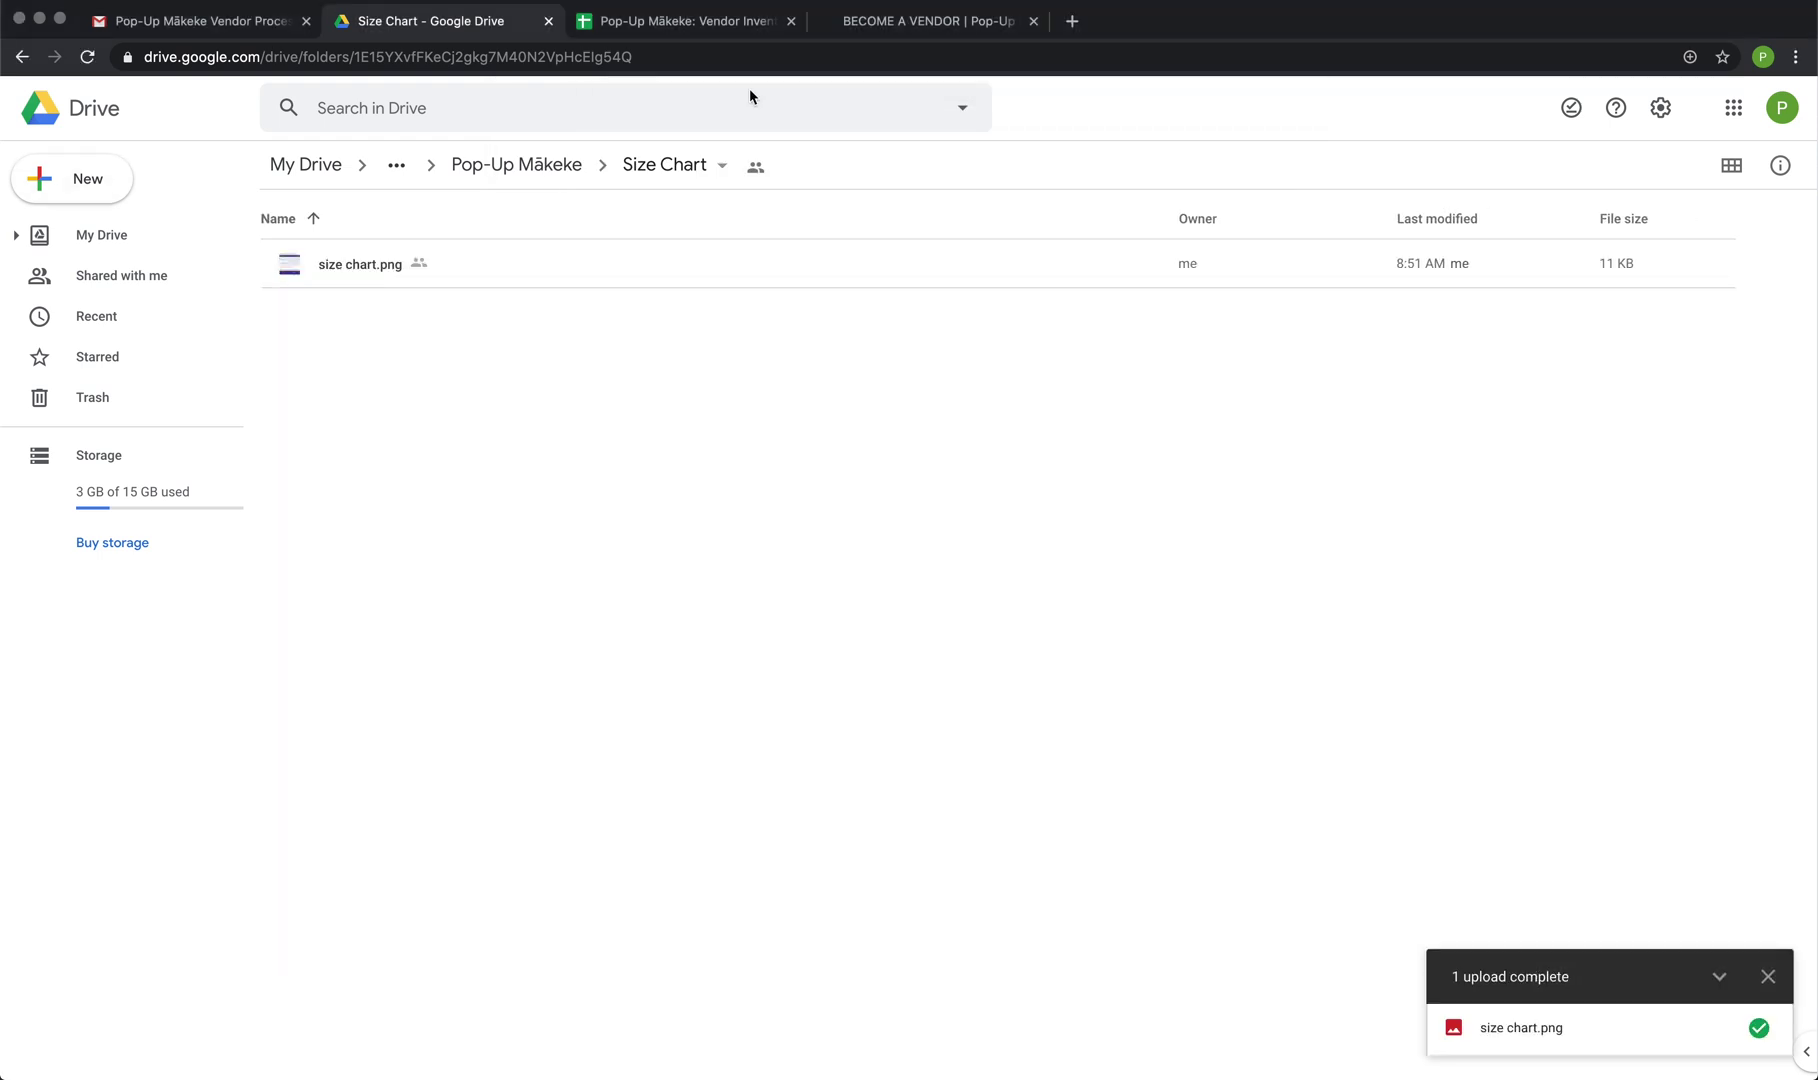
Switch to the inventory spreadsheet and check the white T-shirt's item description in row 5
click(673, 20)
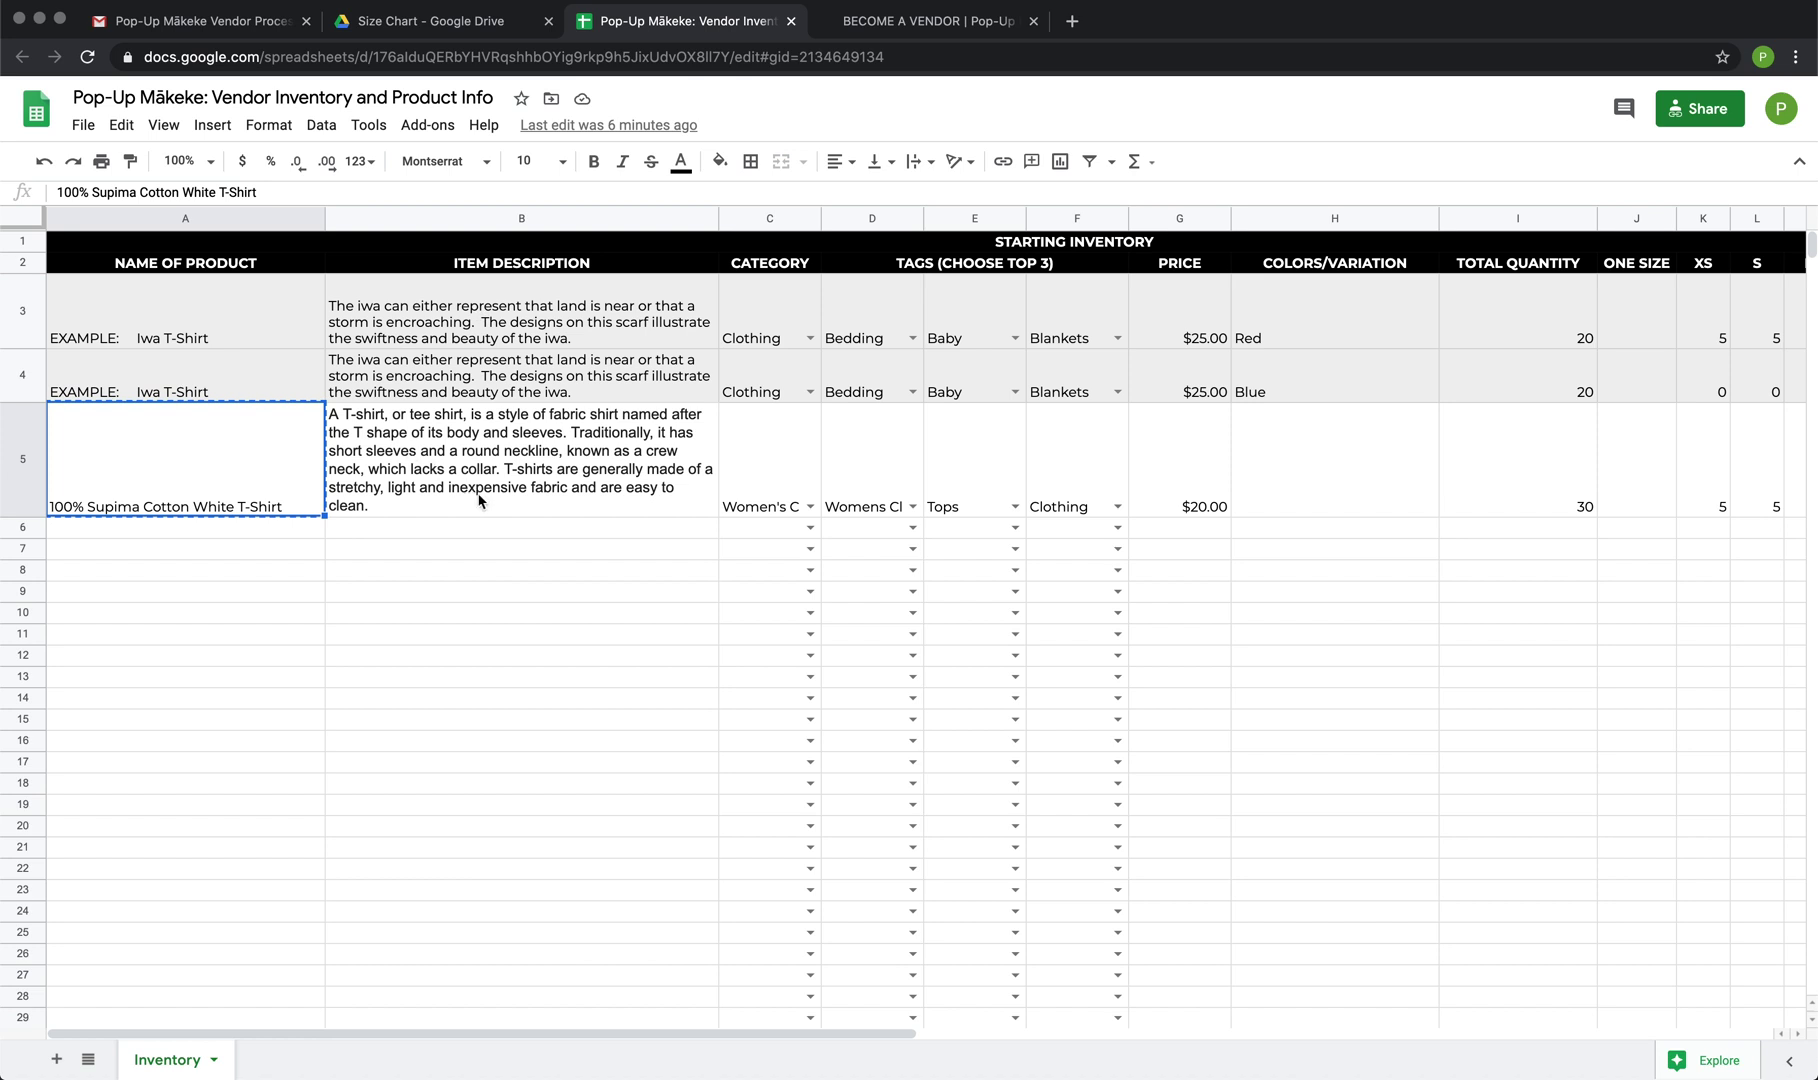
double_click(513, 508)
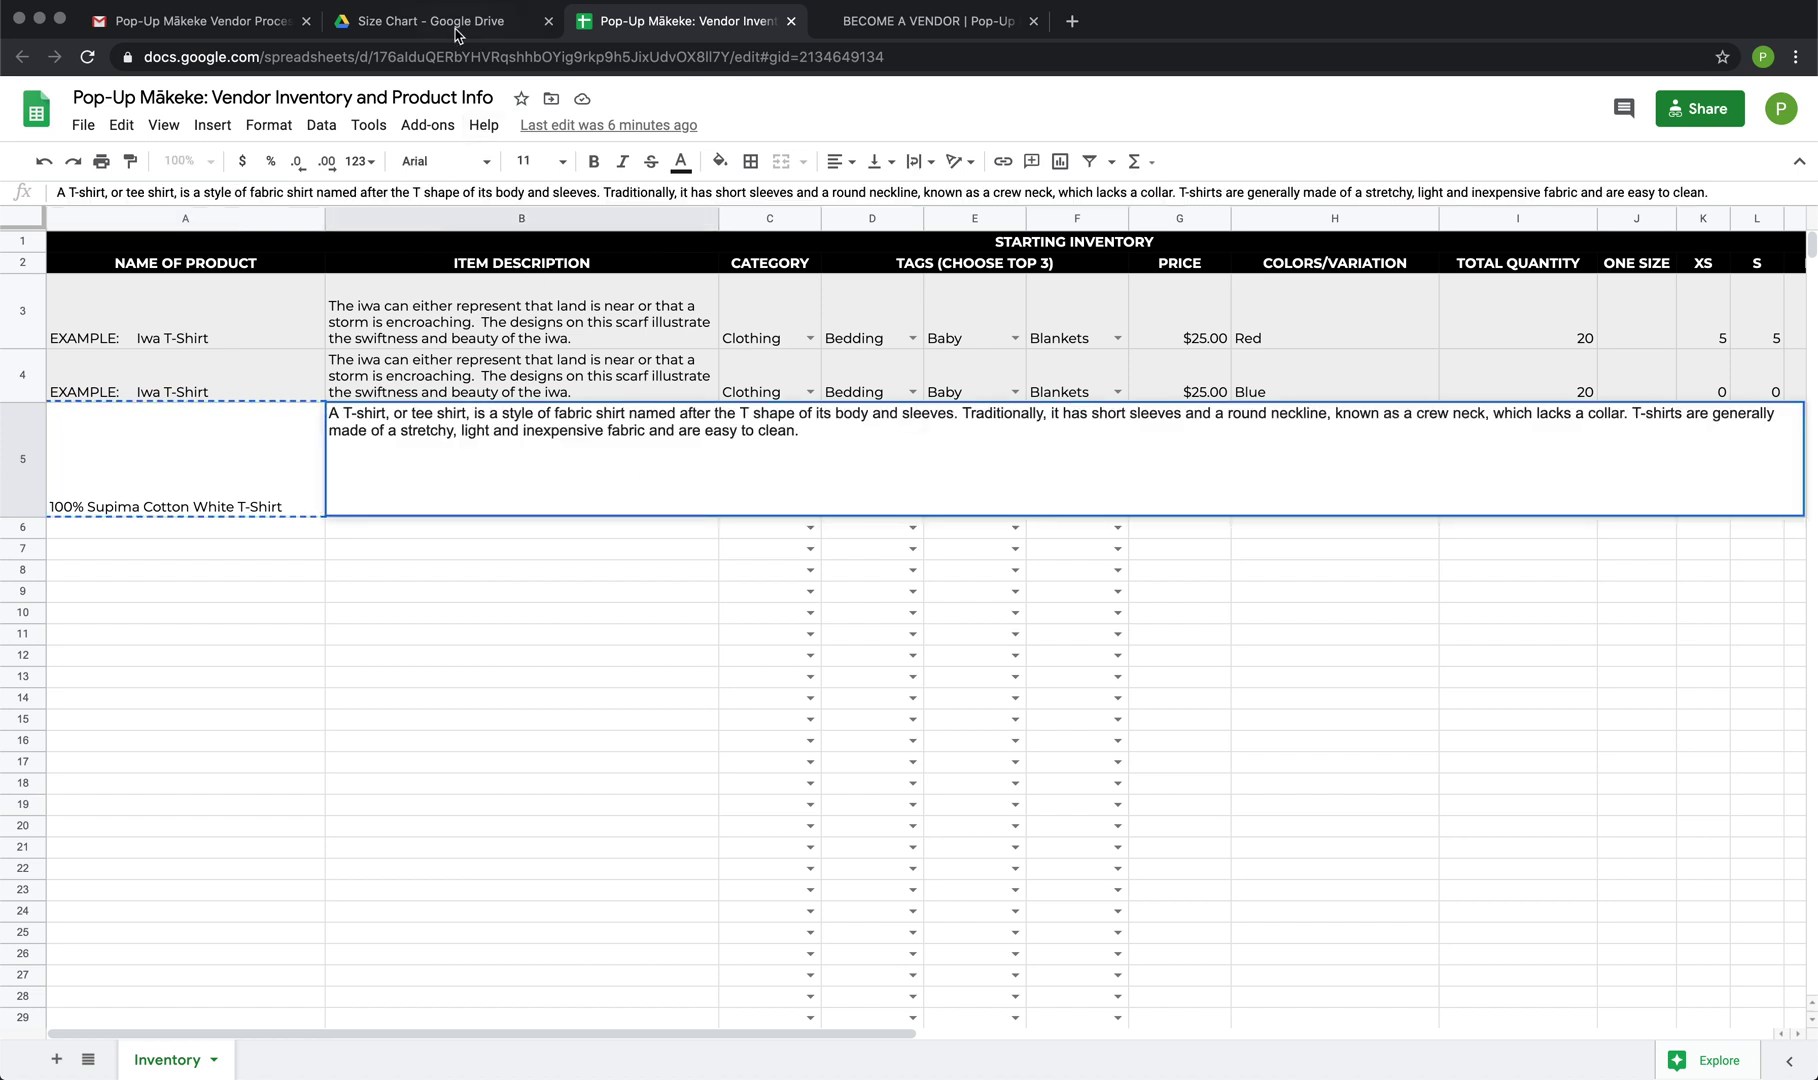
key(shift+Tab)
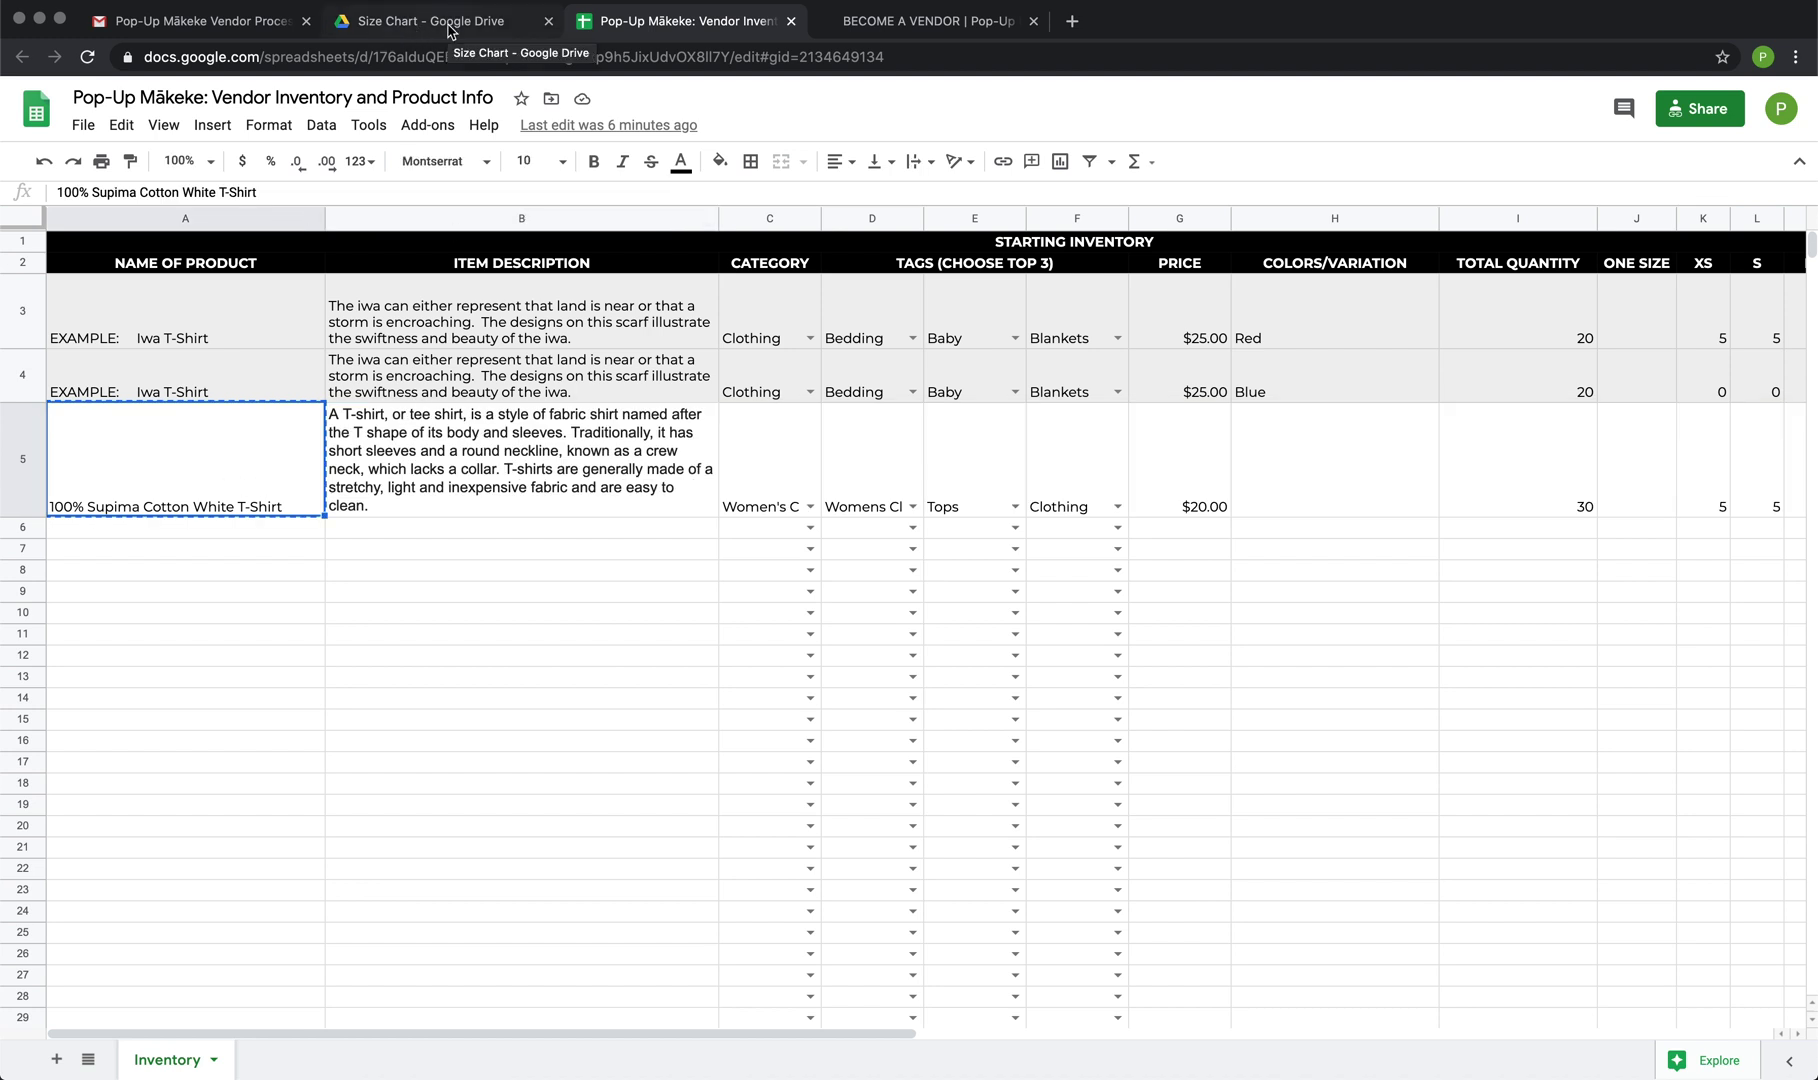
View the Become A Vendor web page, then return to the Pop-Up Mākeke folder in Google Drive
click(925, 23)
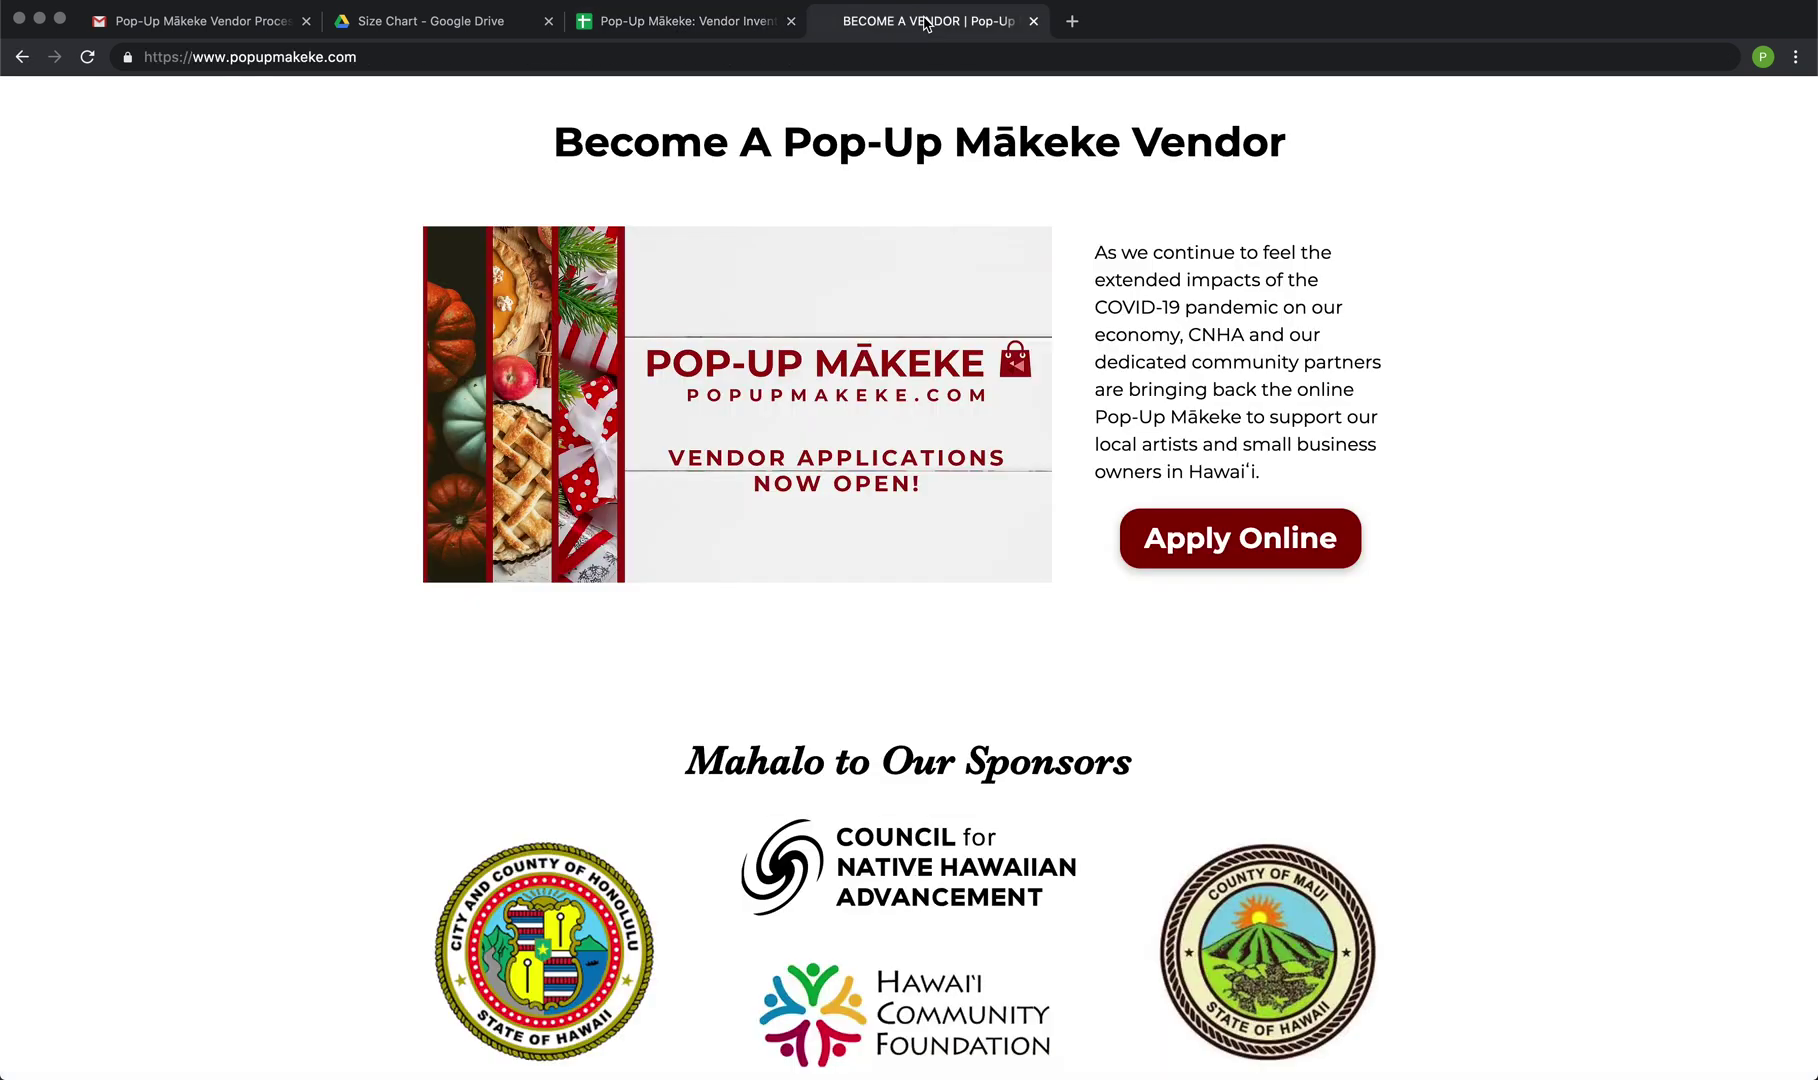
click(666, 22)
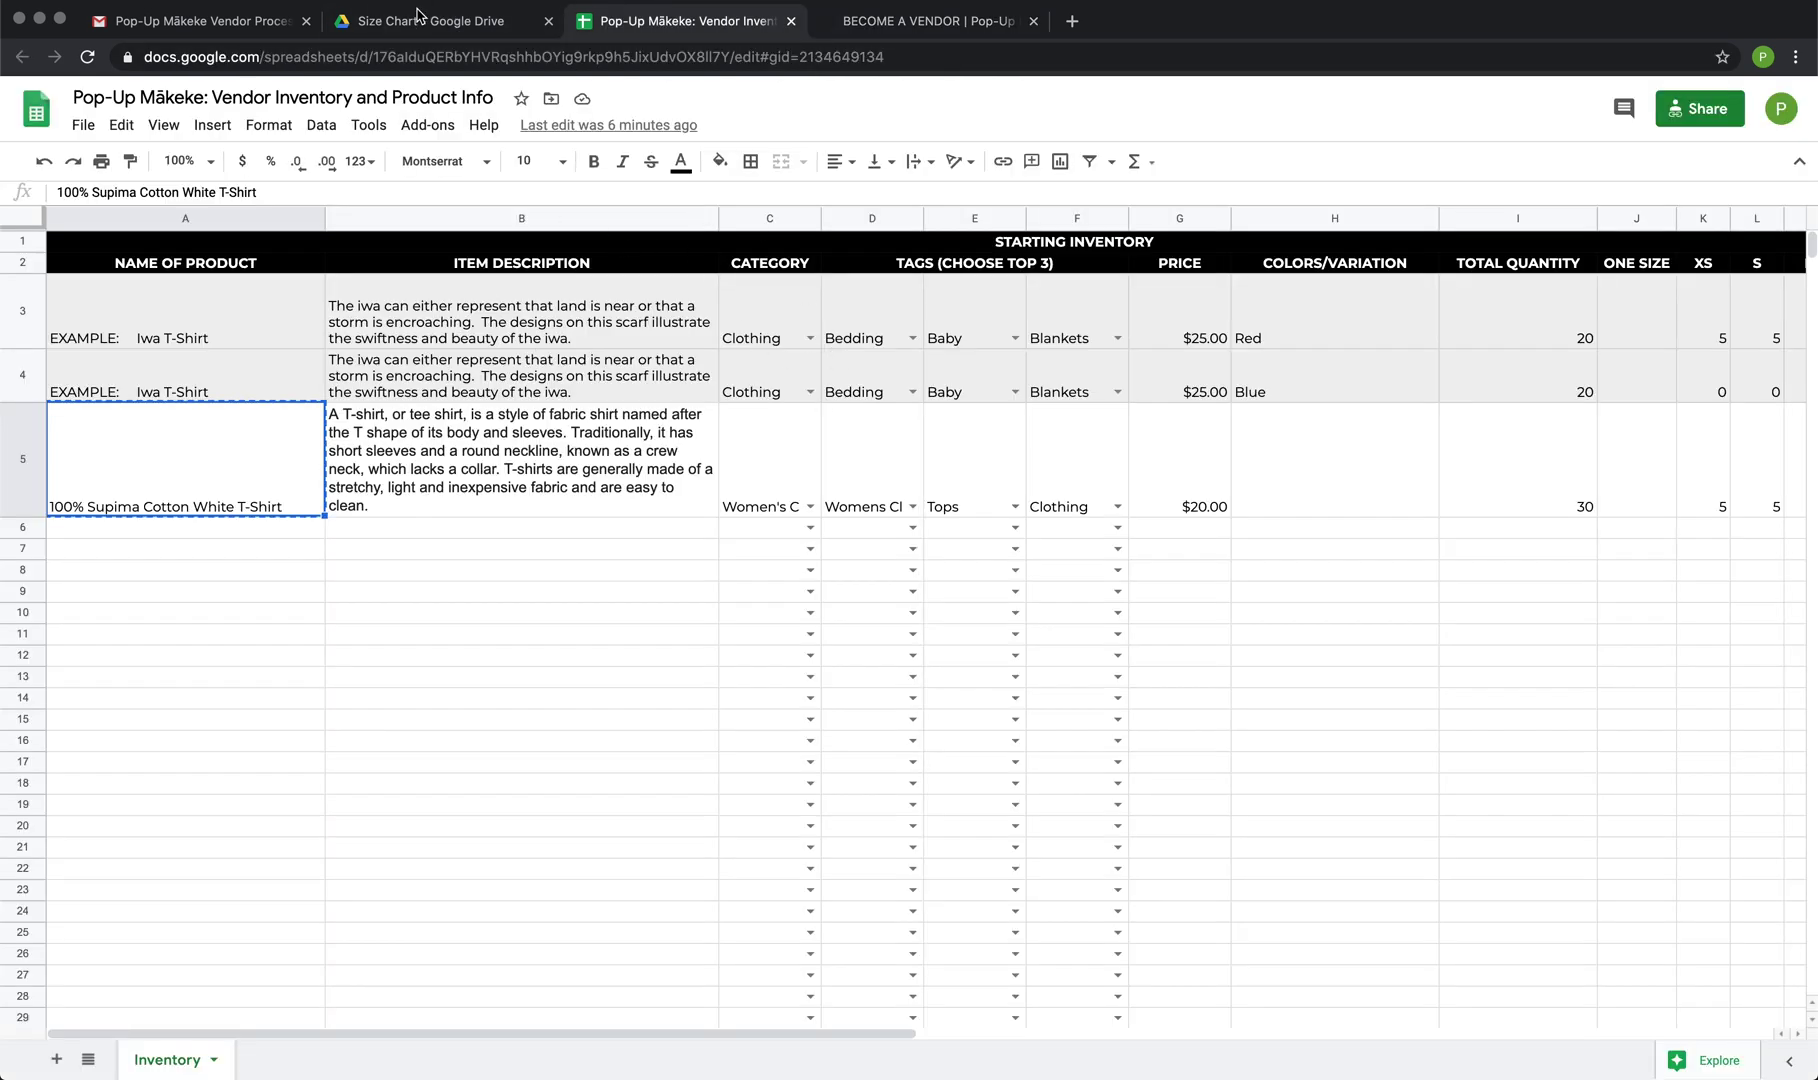
click(418, 18)
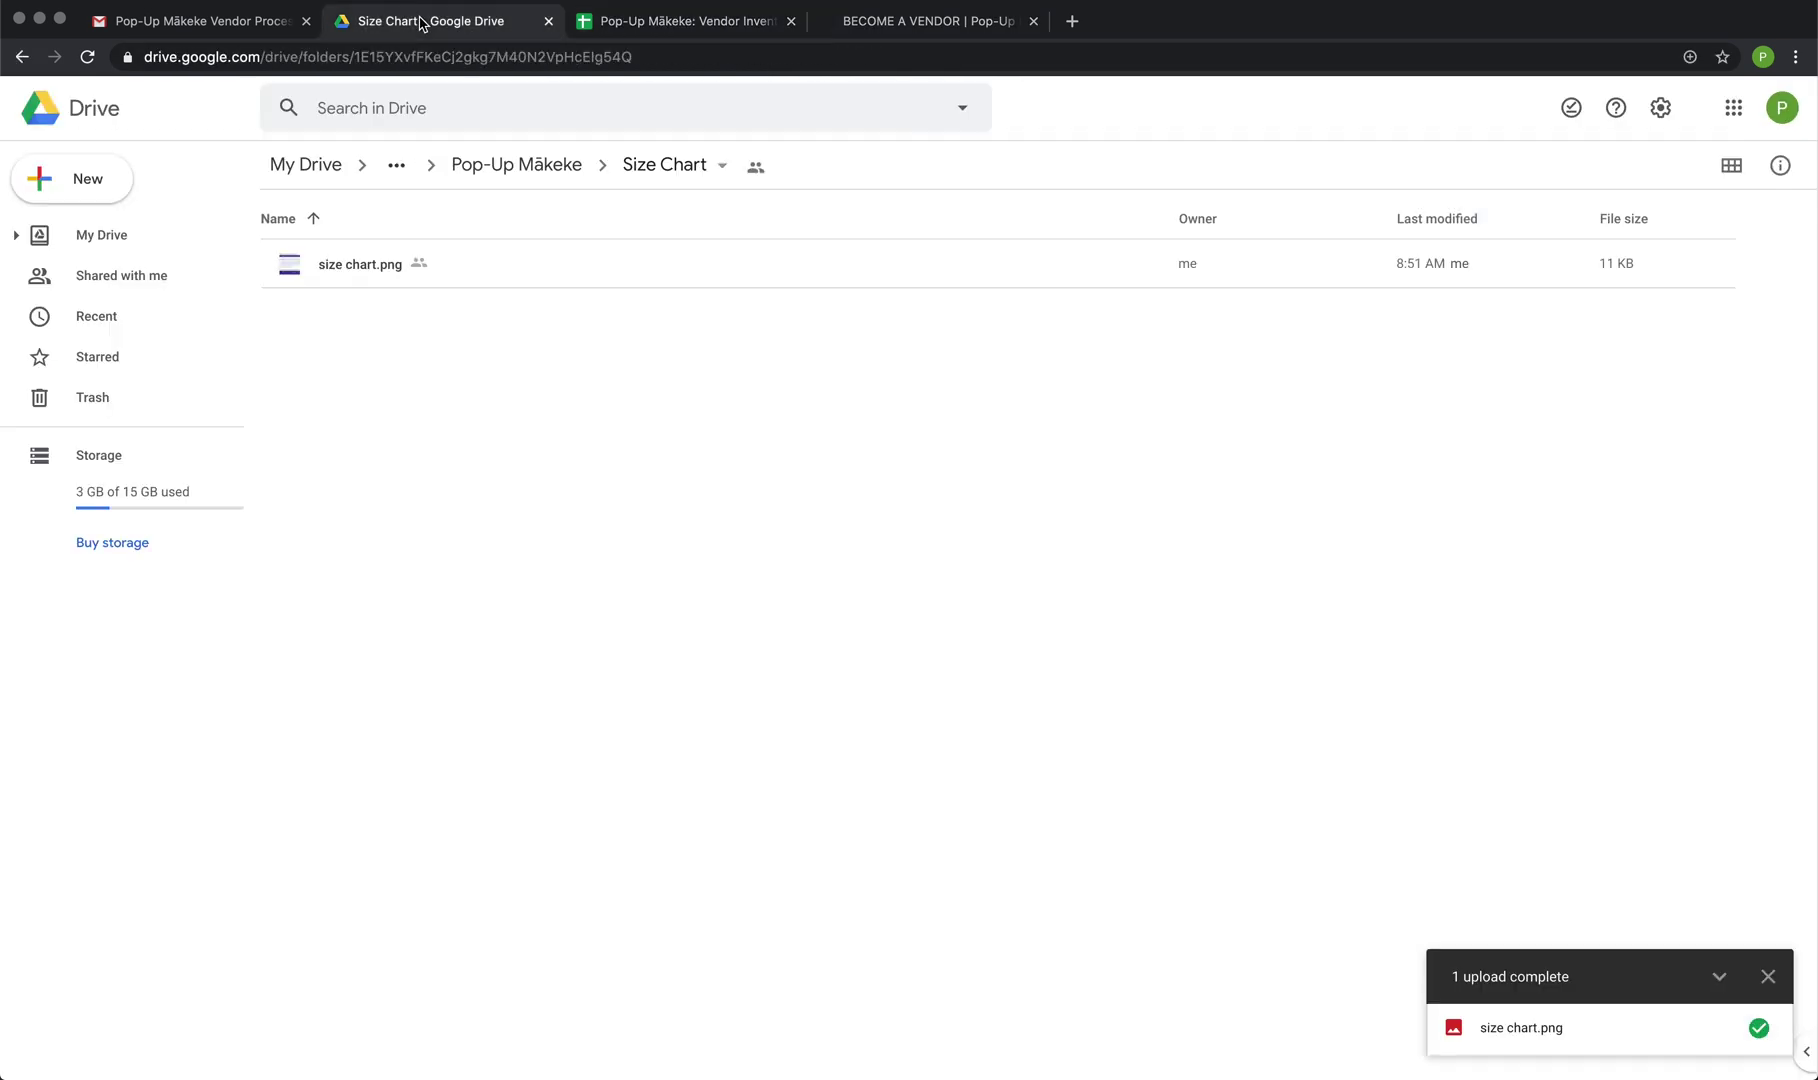
click(557, 166)
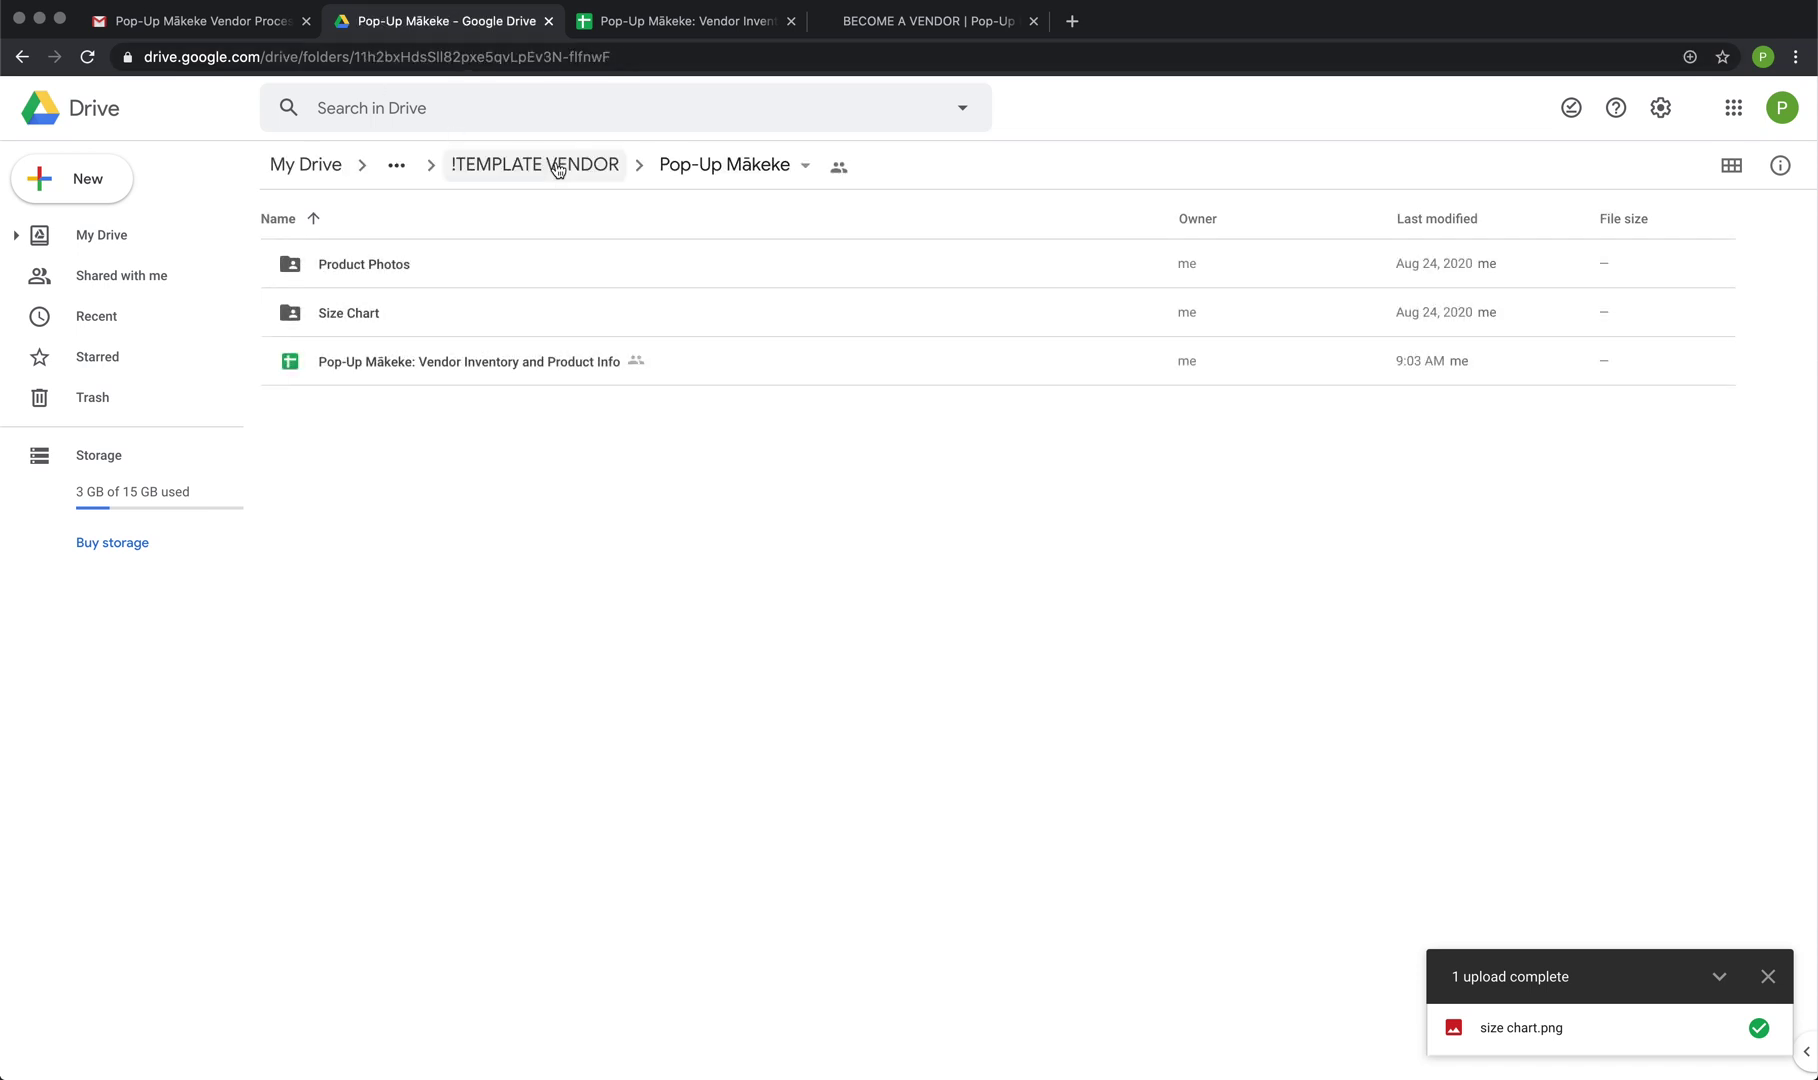
Switch to Gmail and review the Pop-Up Mākeke Vendor Process email, covering the upload and delivery steps and the infographic
click(224, 20)
scroll(662, 490, up, 20)
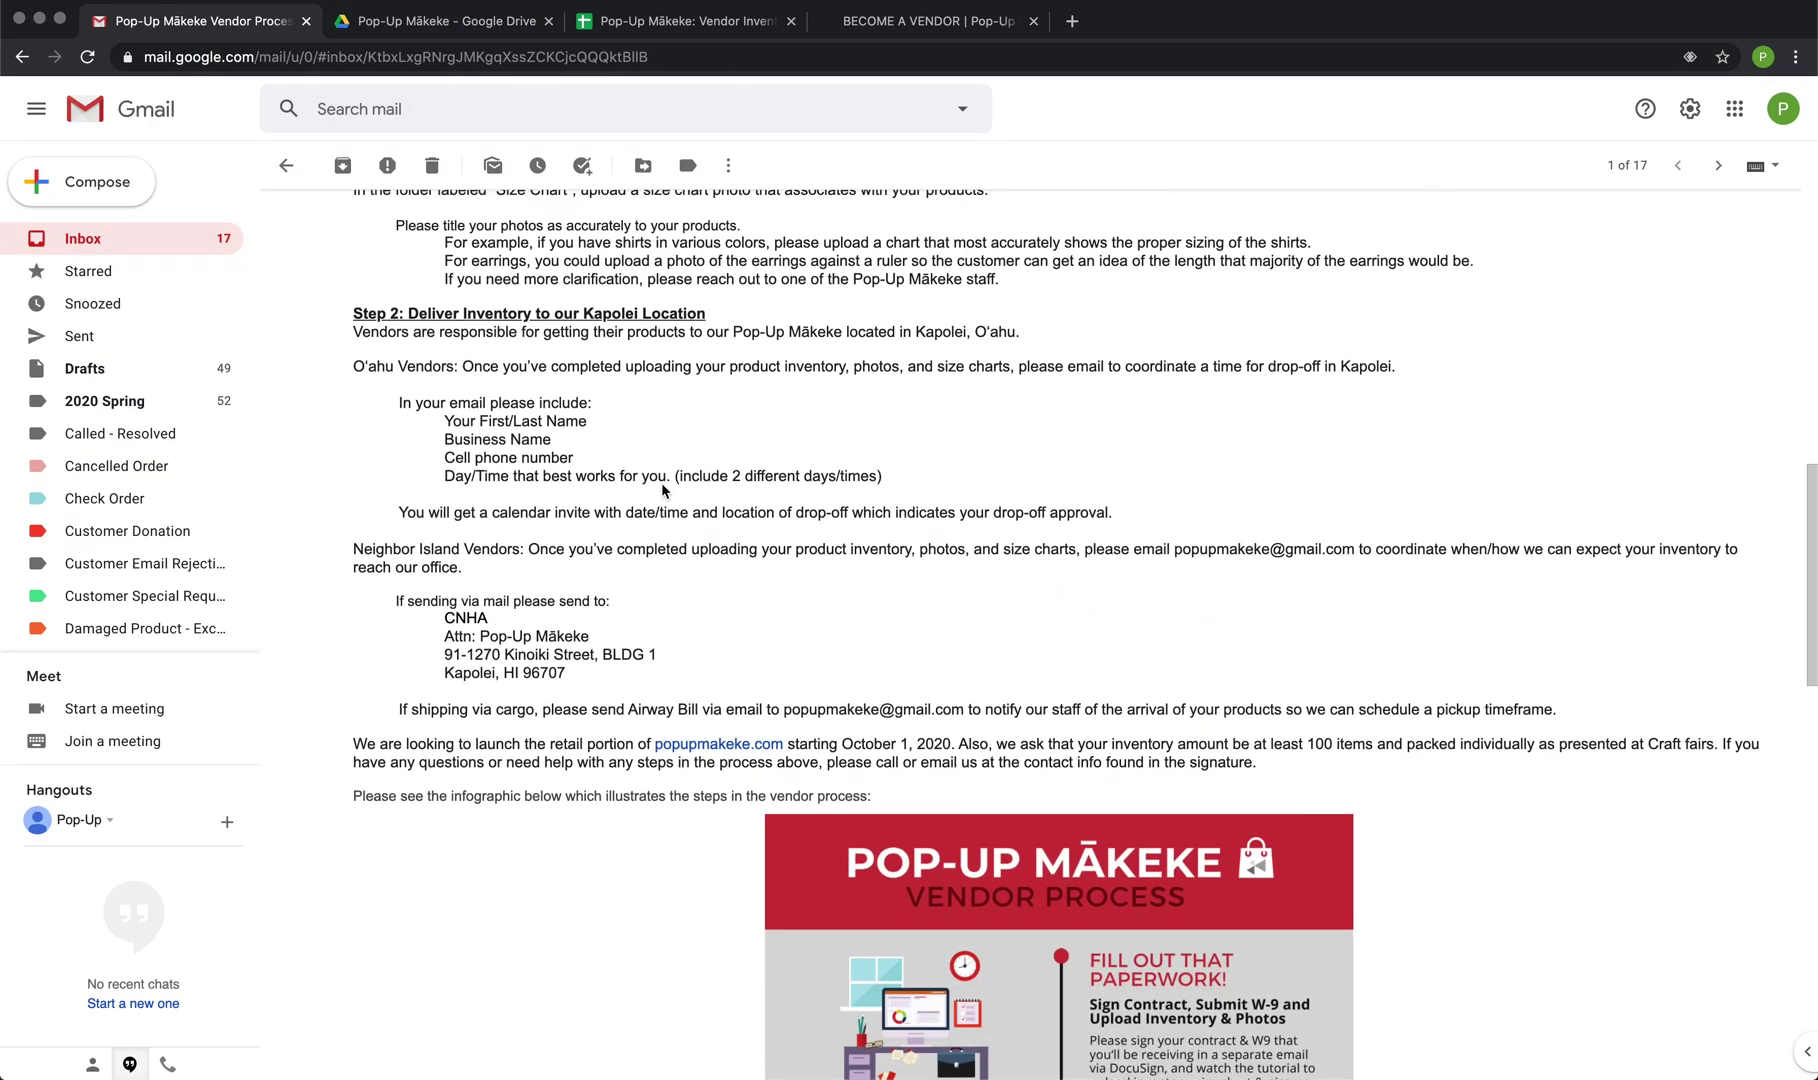
scroll(620, 334, up, 5)
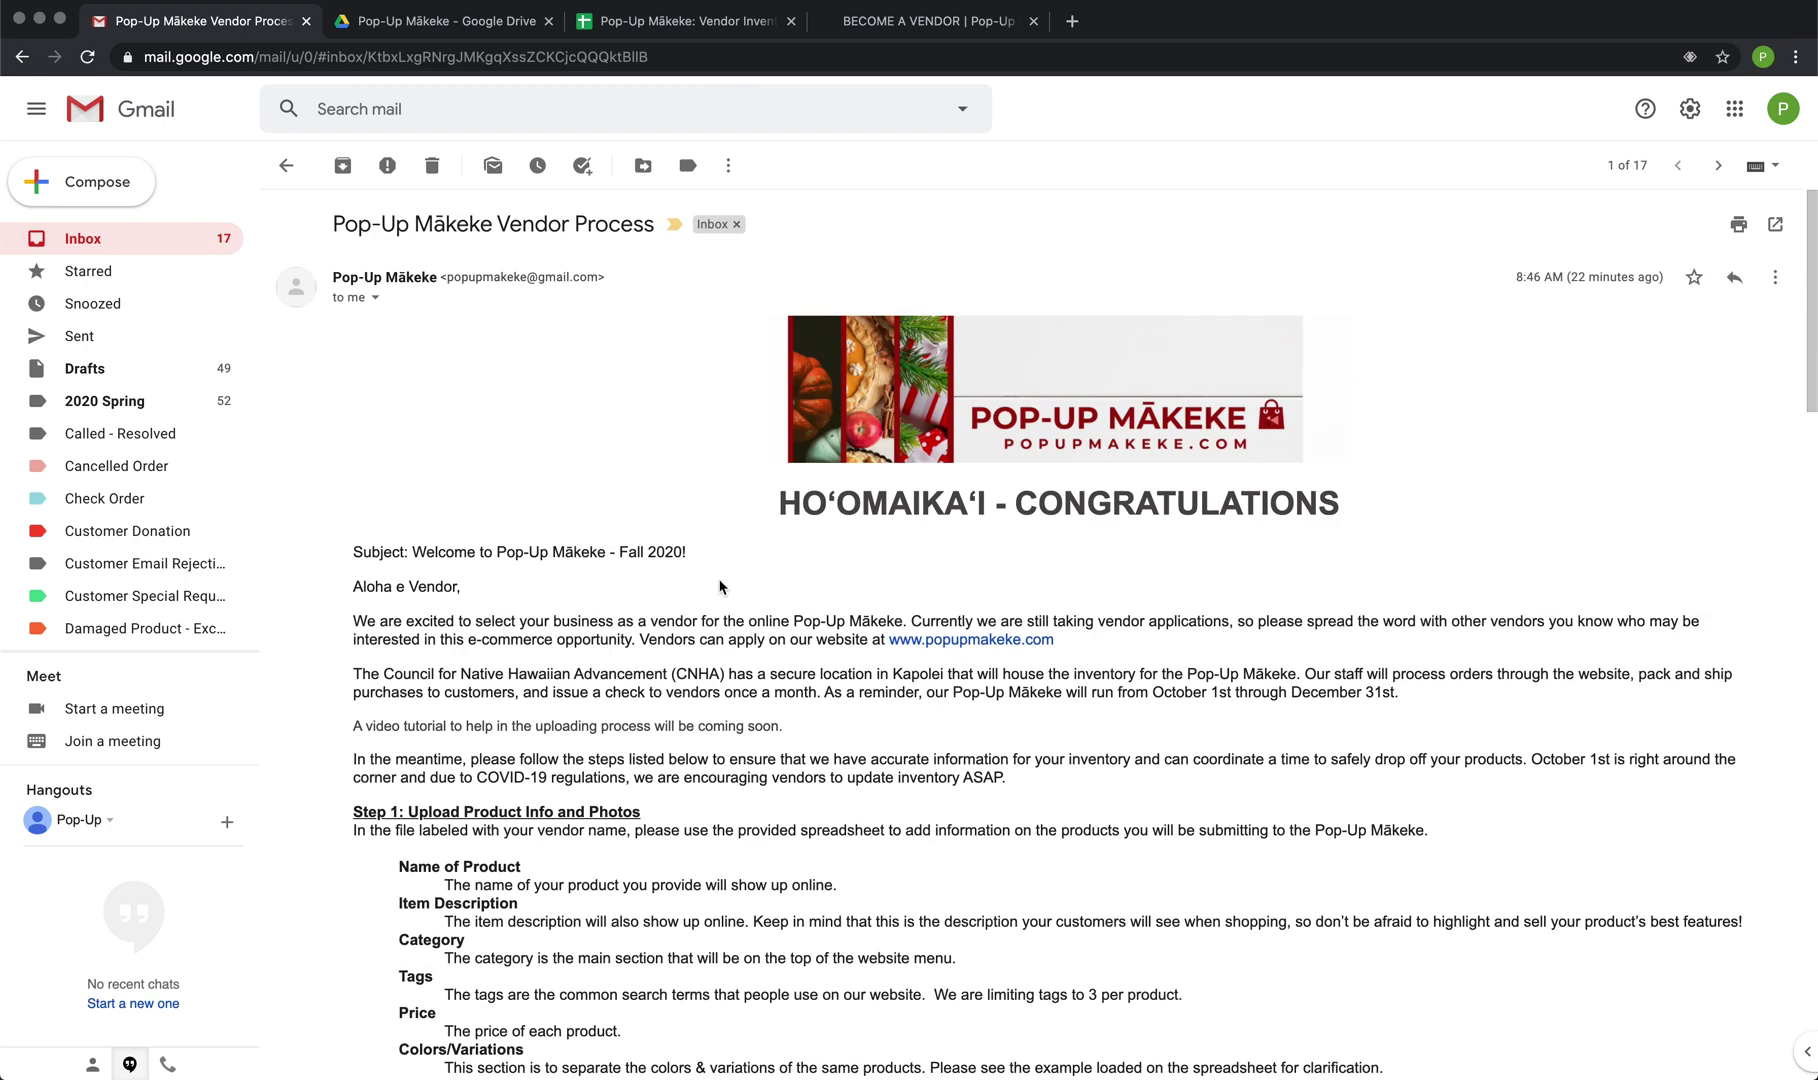
scroll(720, 586, down, 20)
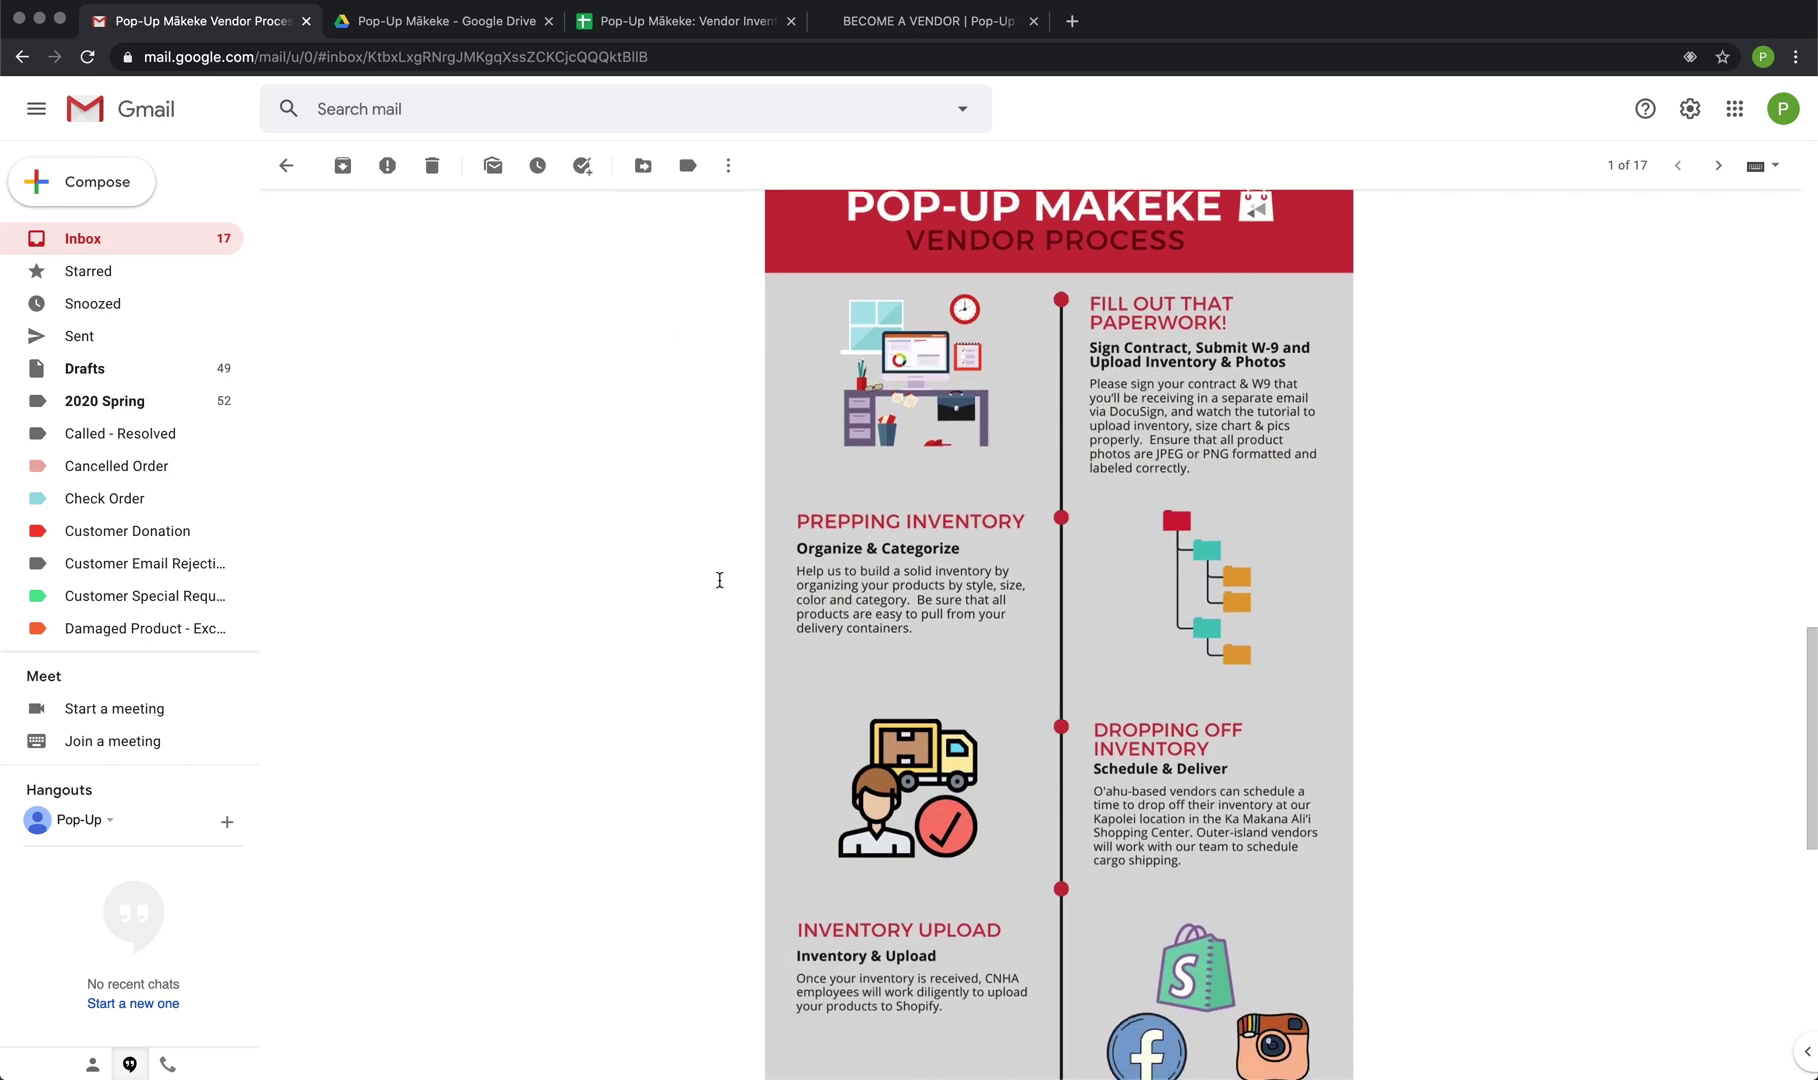
scroll(720, 586, down, 8)
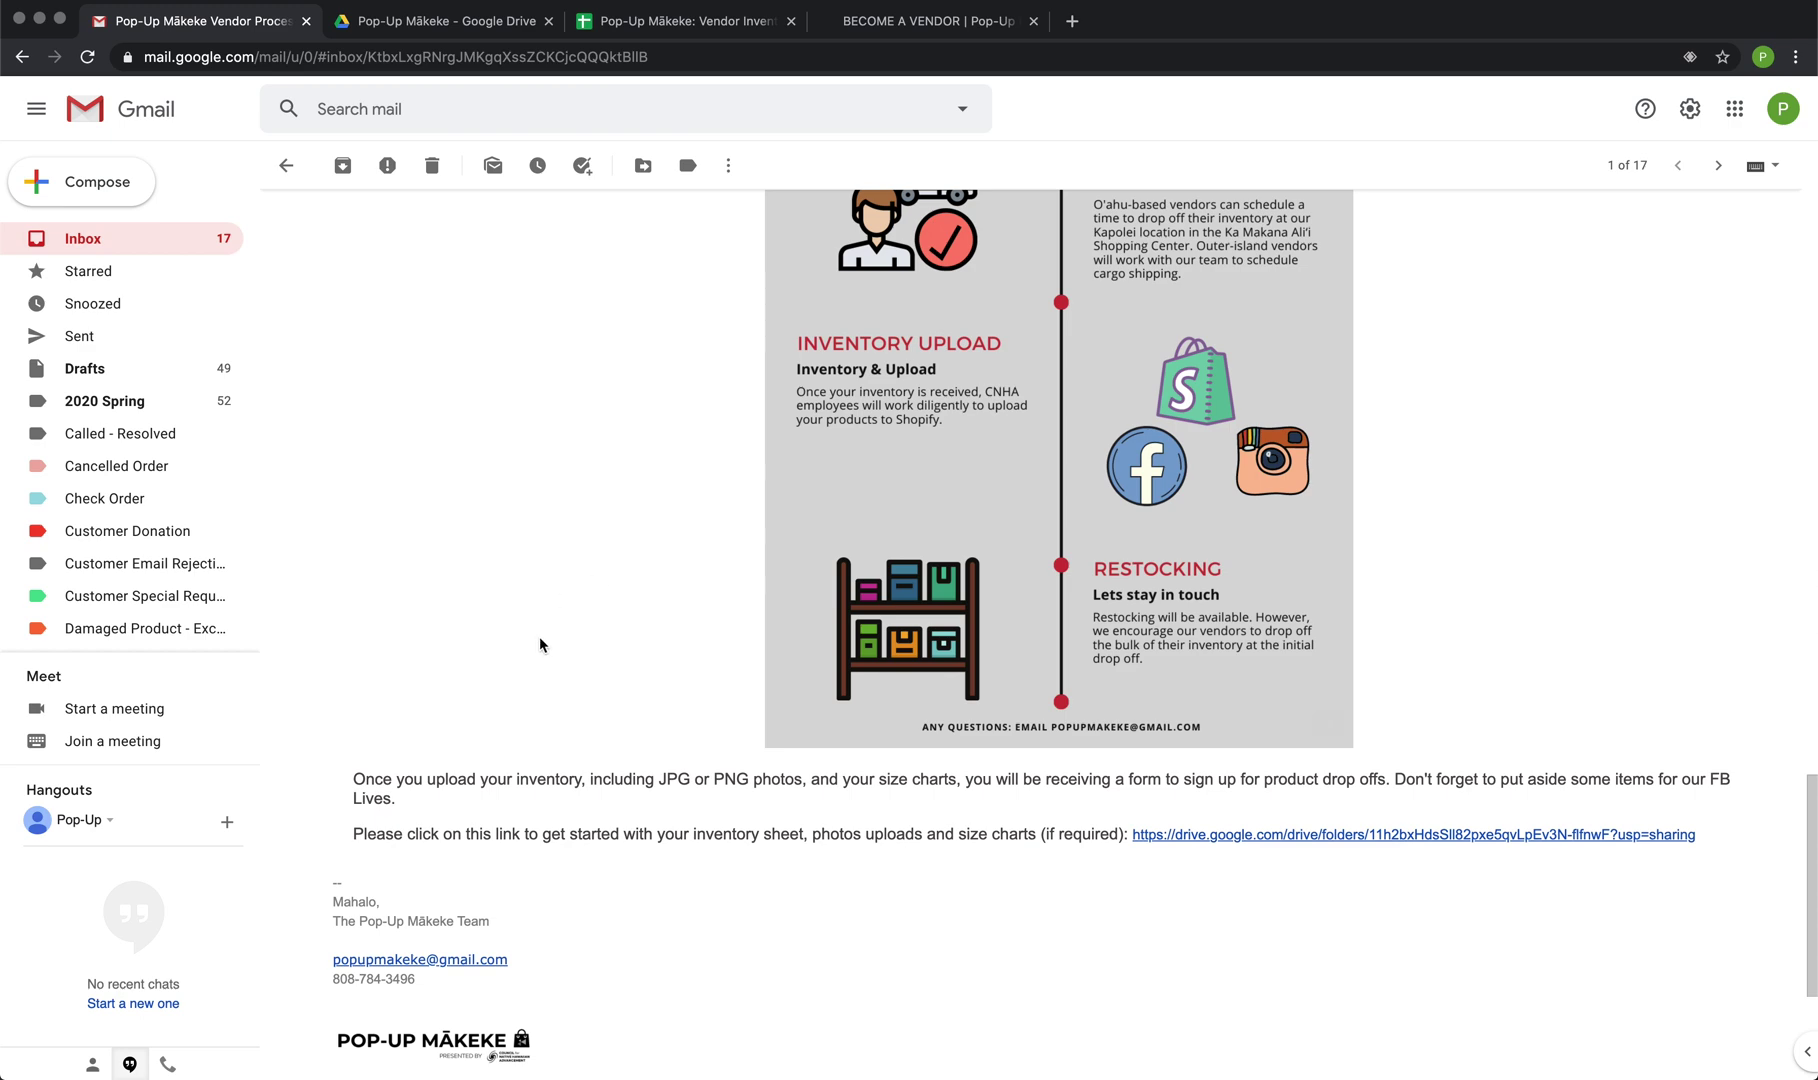
scroll(540, 645, up, 10)
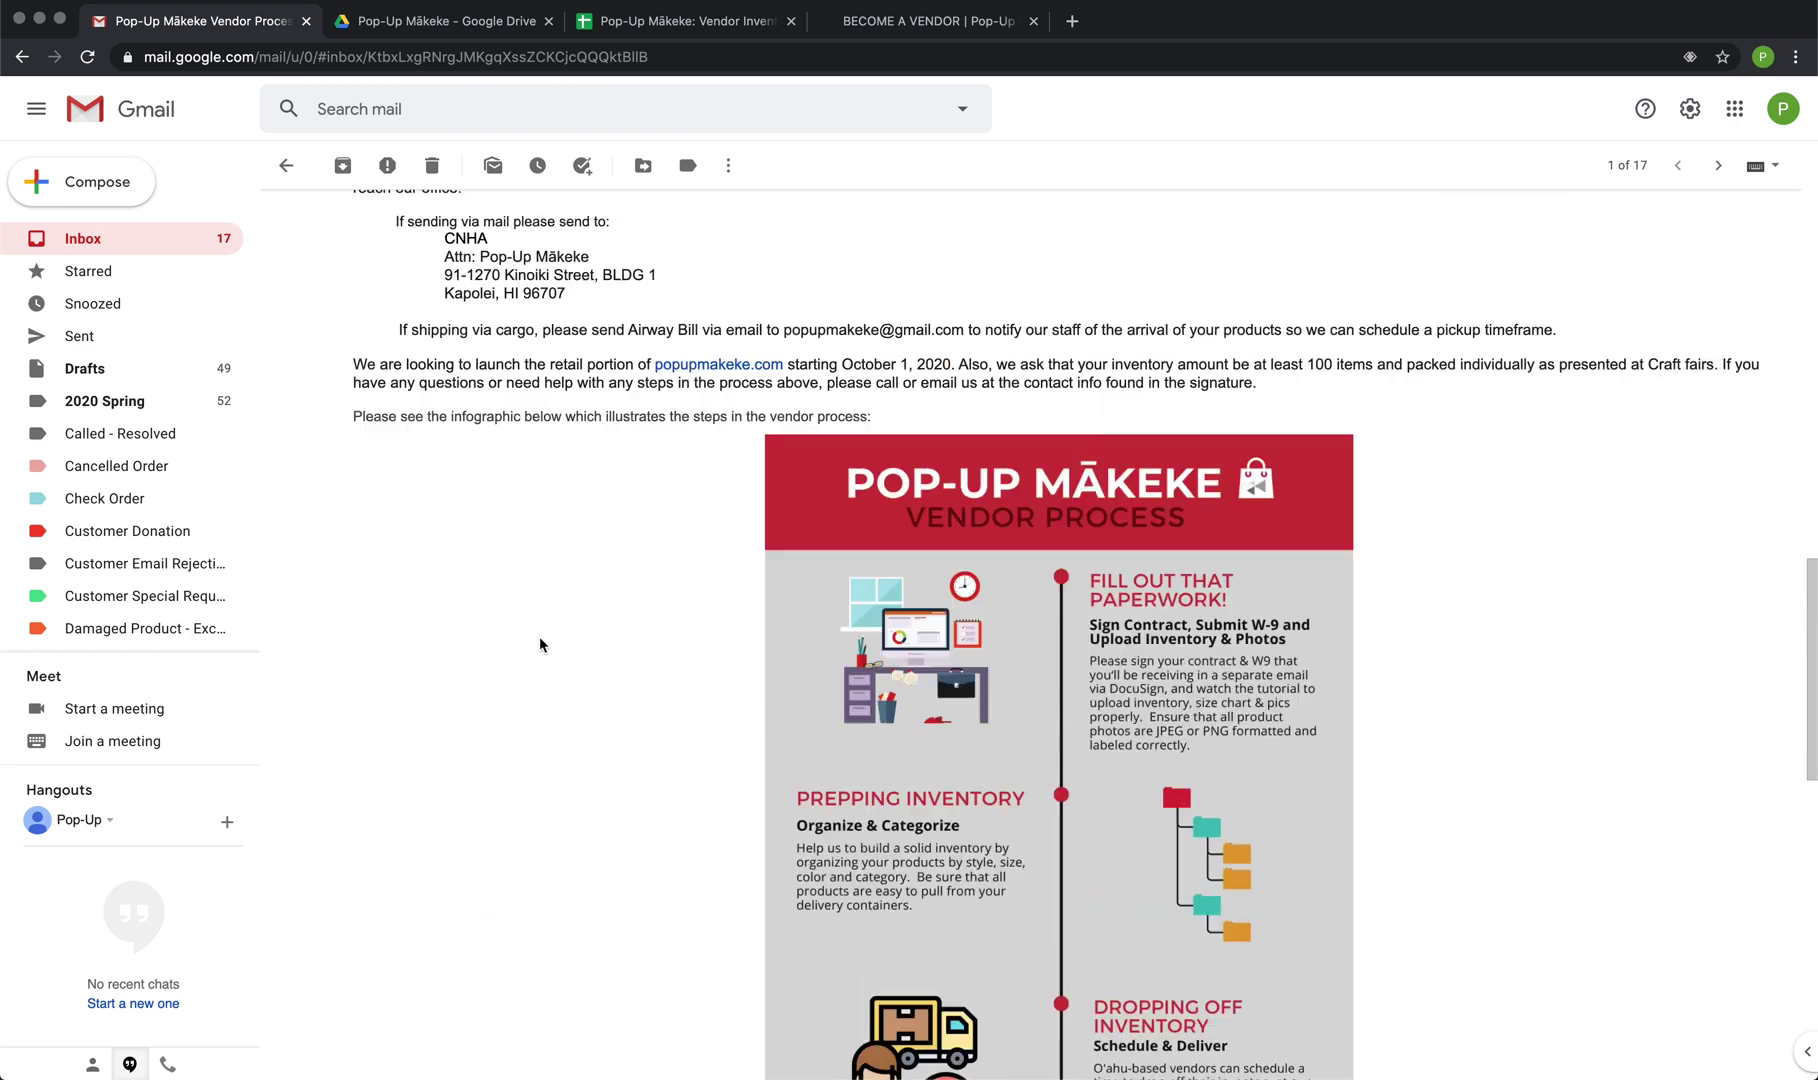
scroll(540, 645, up, 1)
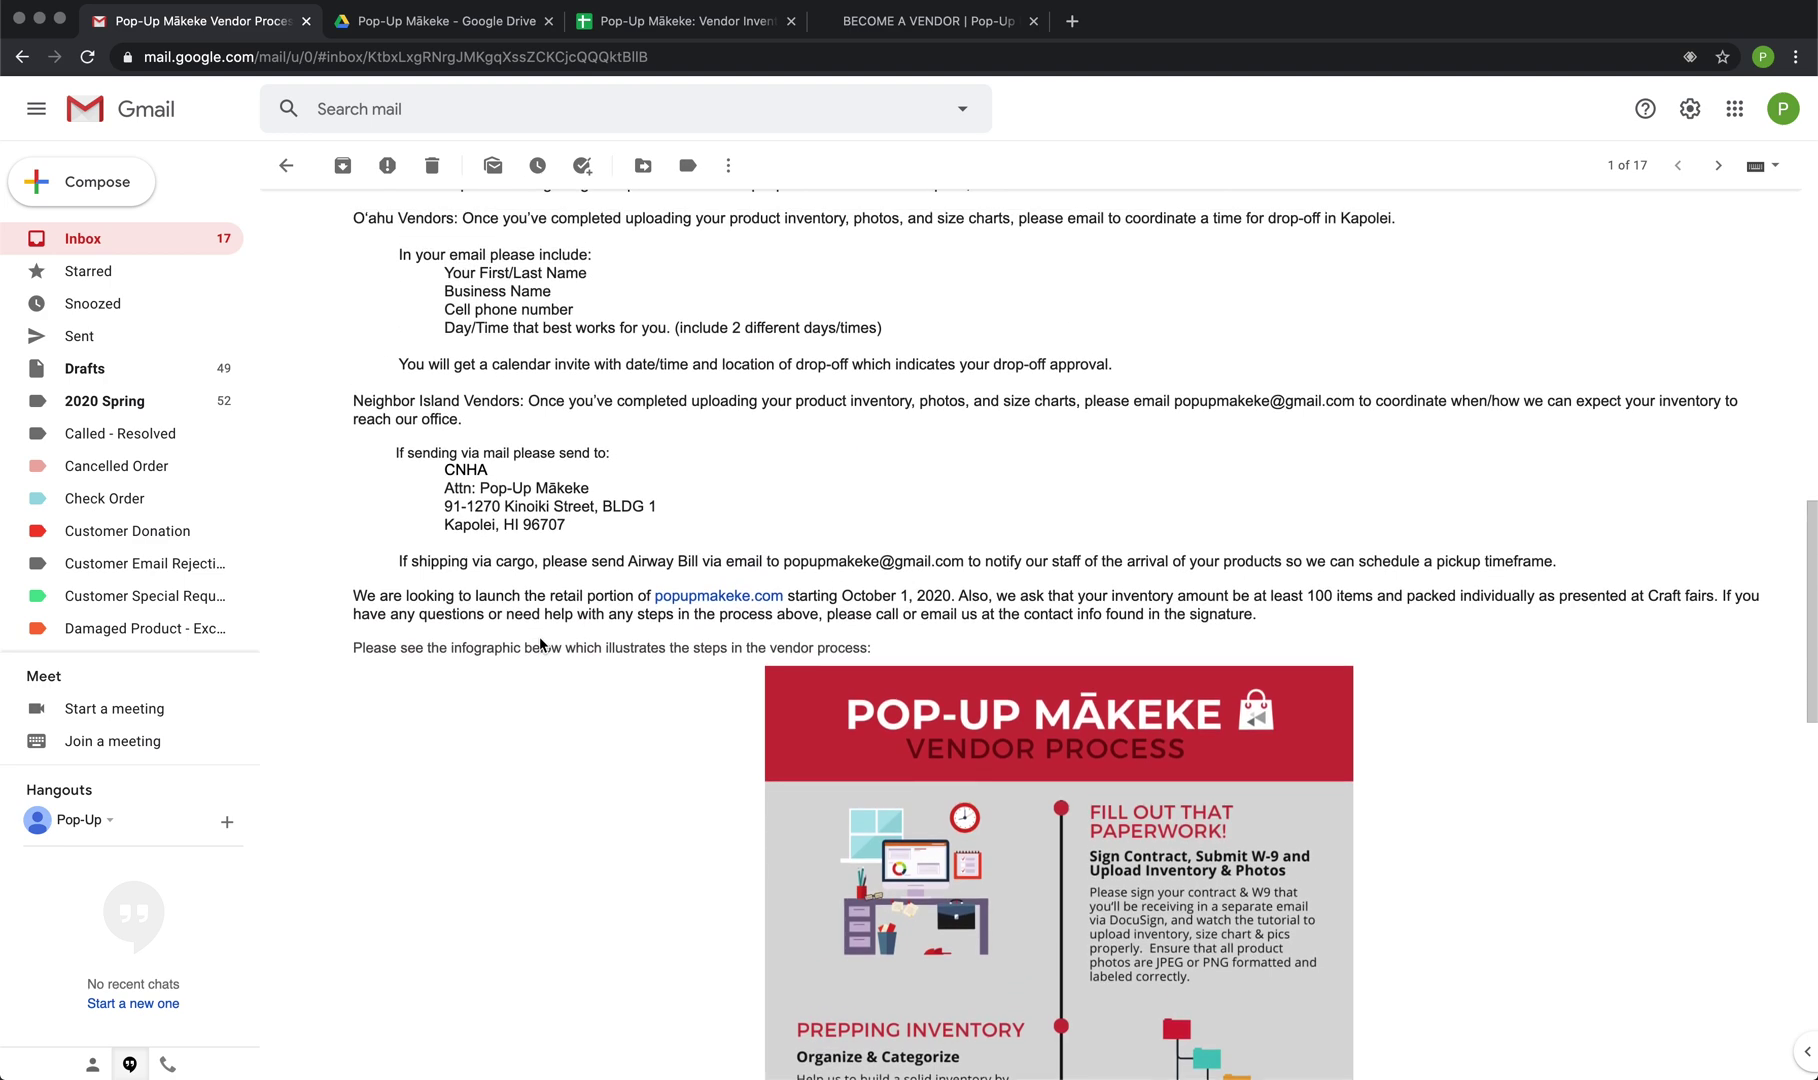
scroll(540, 645, up, 5)
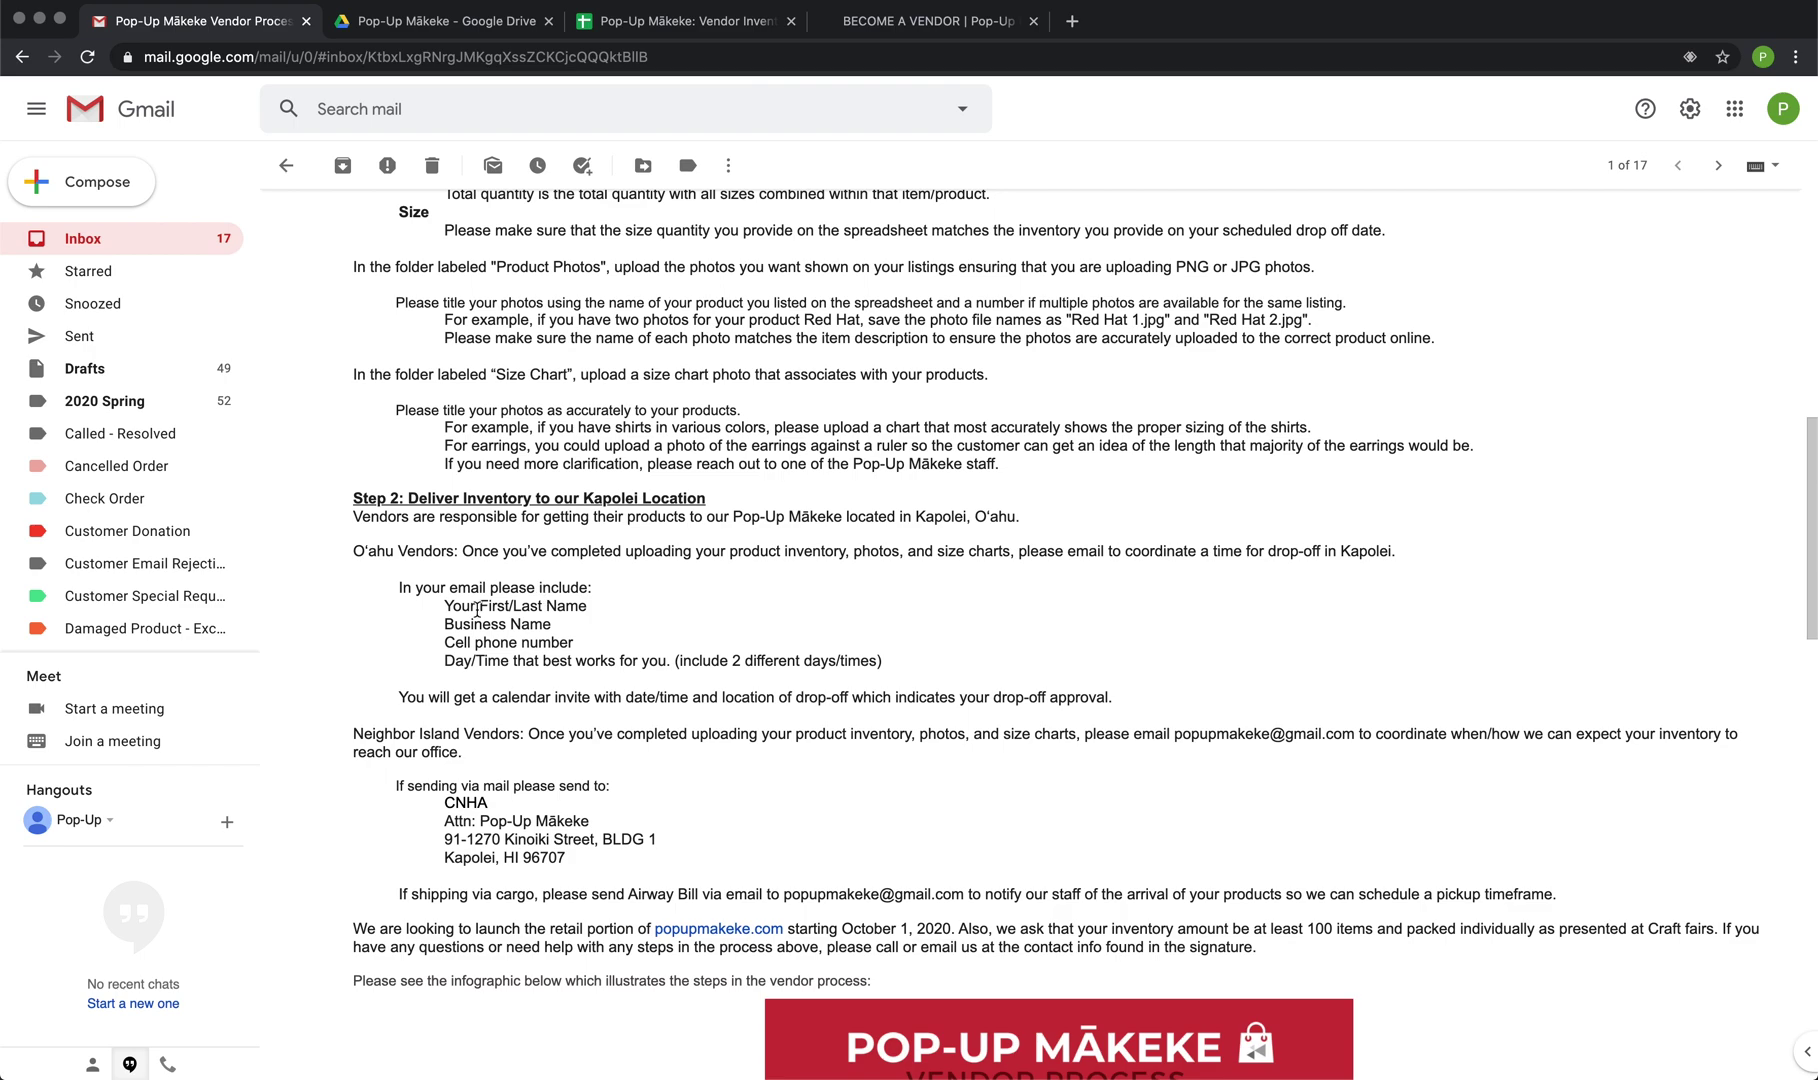
scroll(537, 703, up, 1)
scroll(537, 703, up, 7)
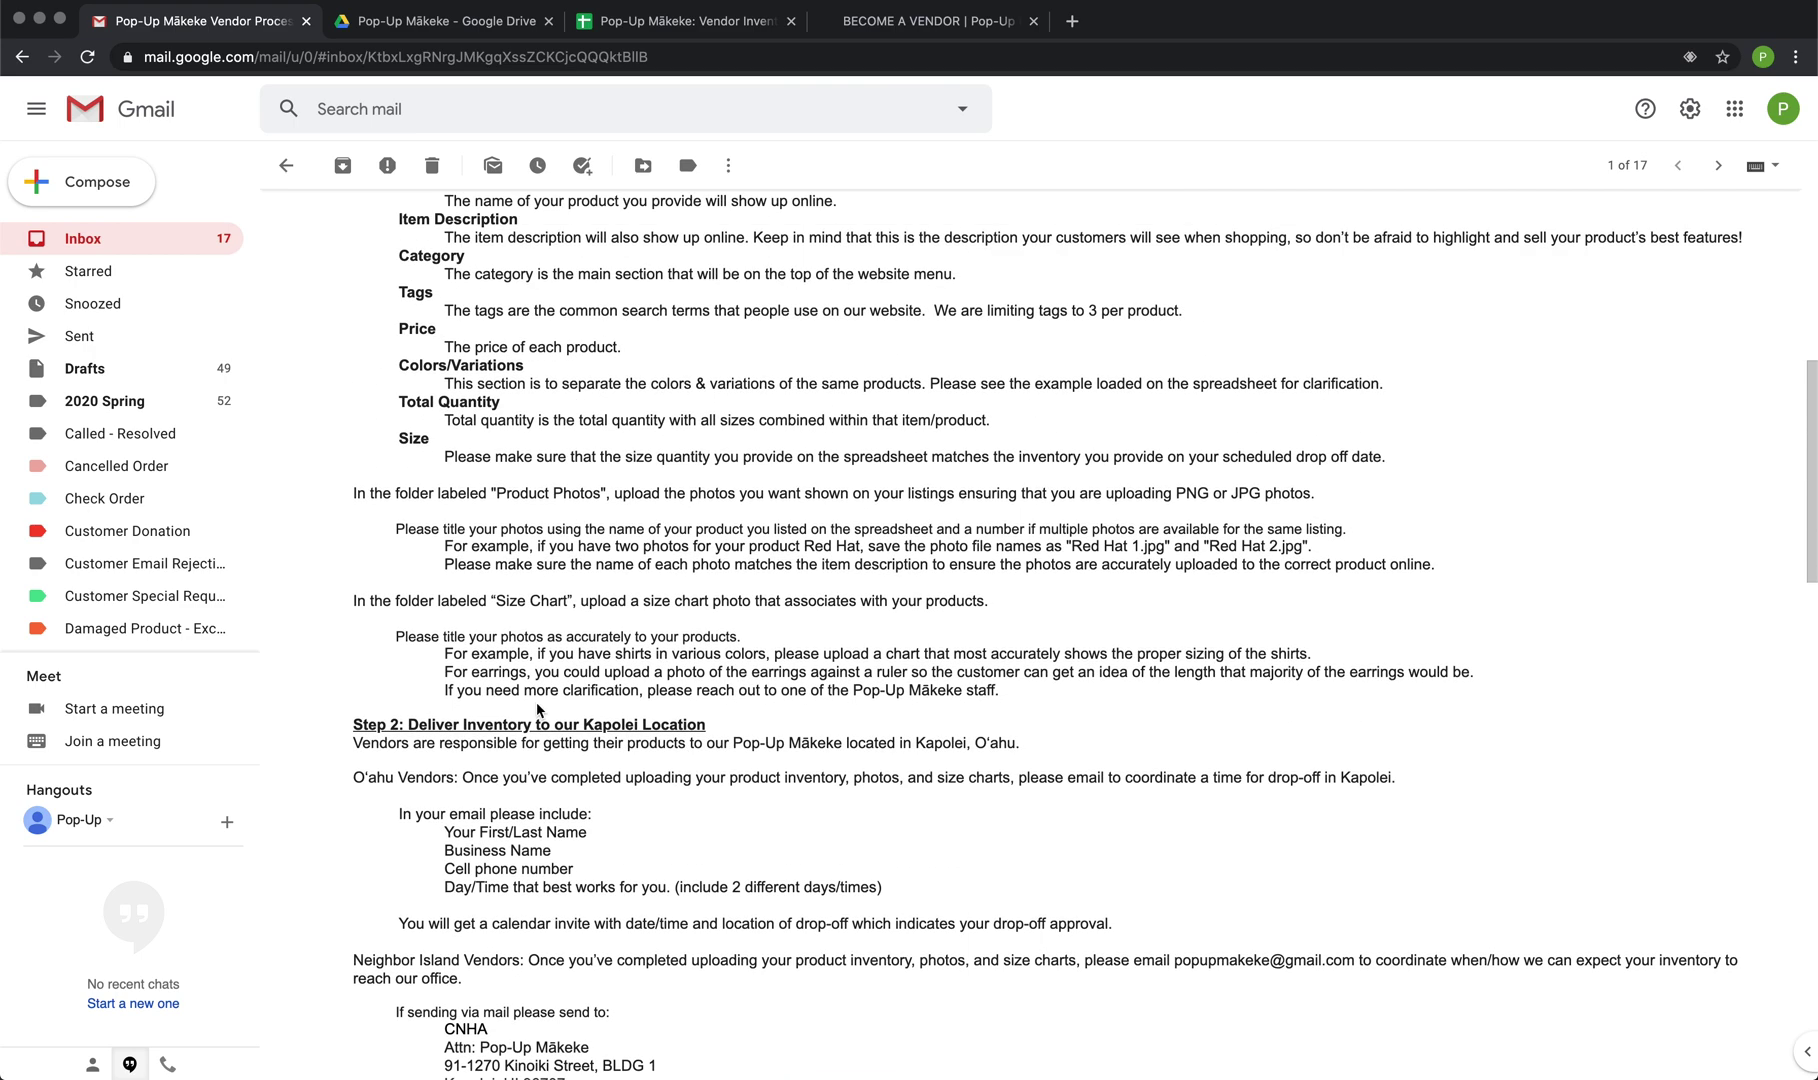
scroll(537, 703, up, 6)
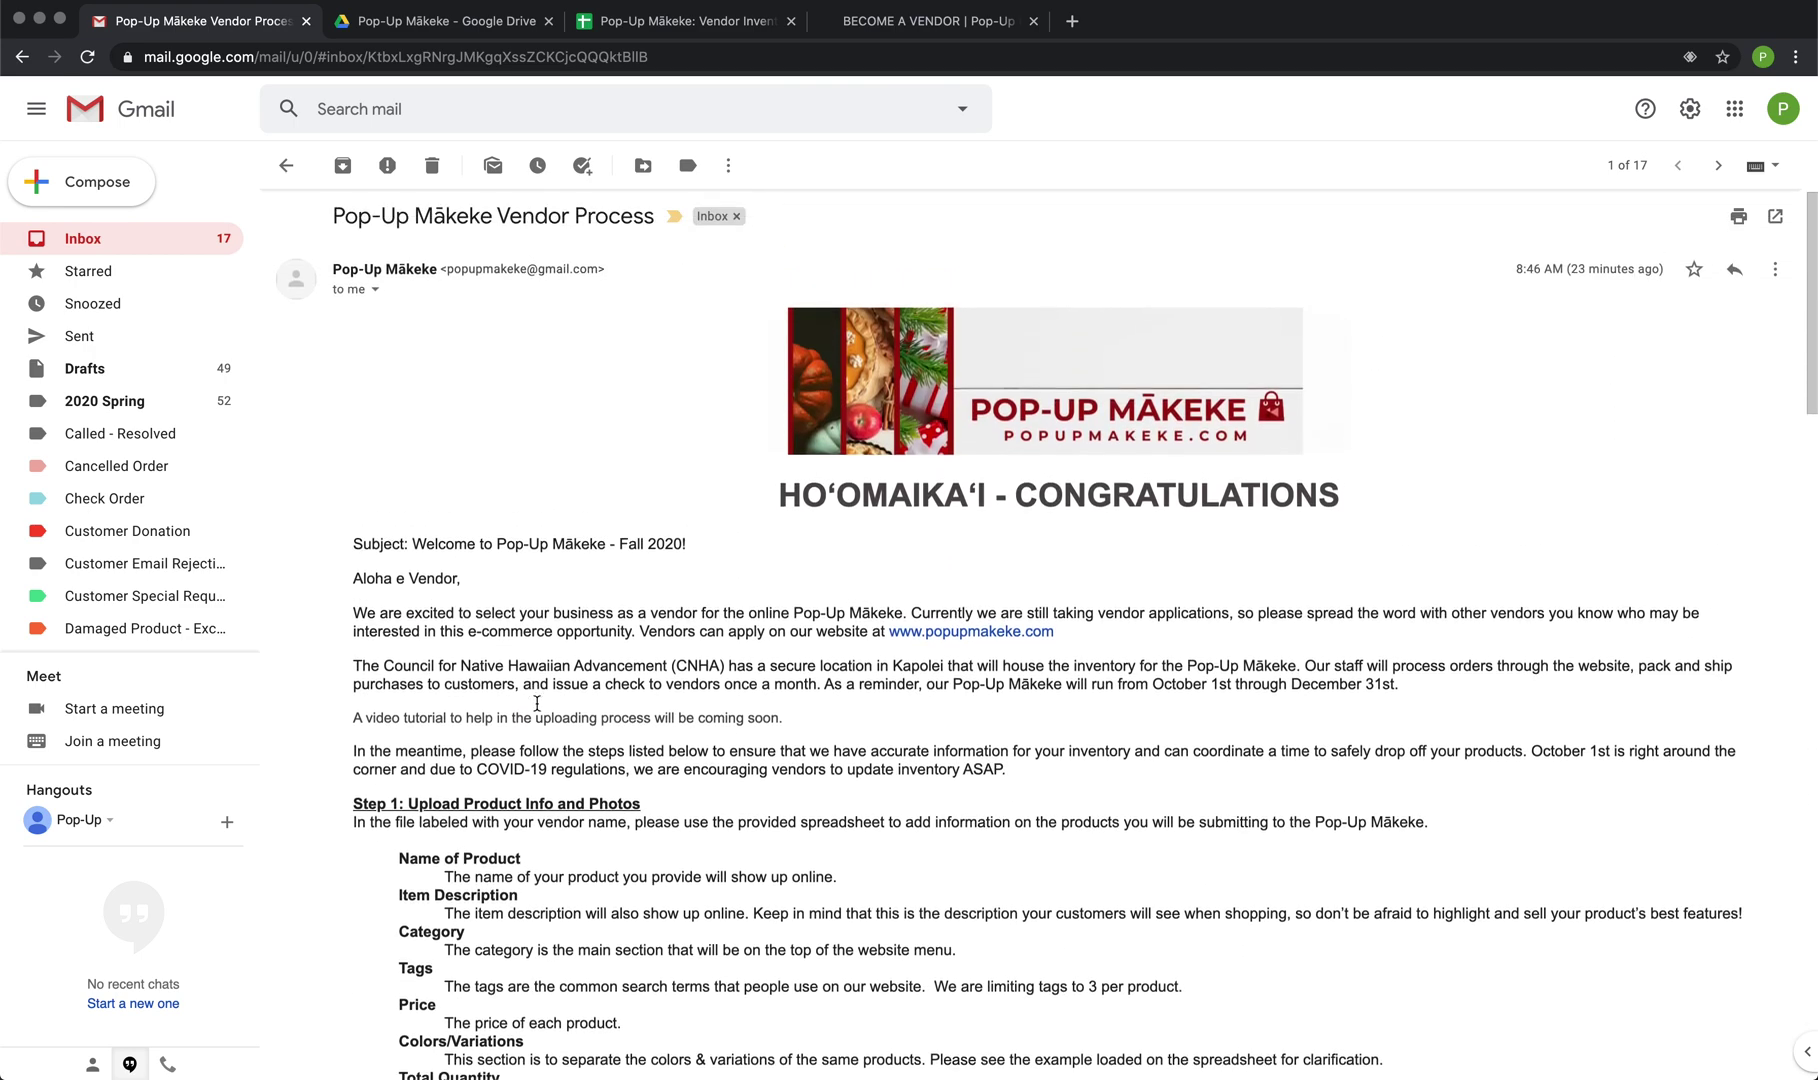